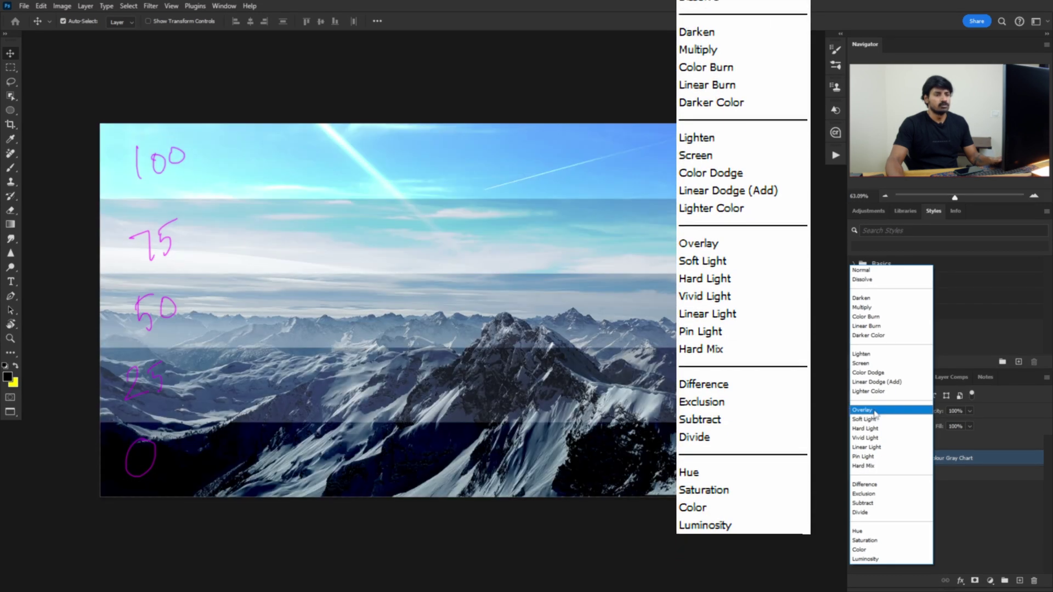
Set the Blend colour Gray Chart layer's blend mode to Overlay
left_click(876, 411)
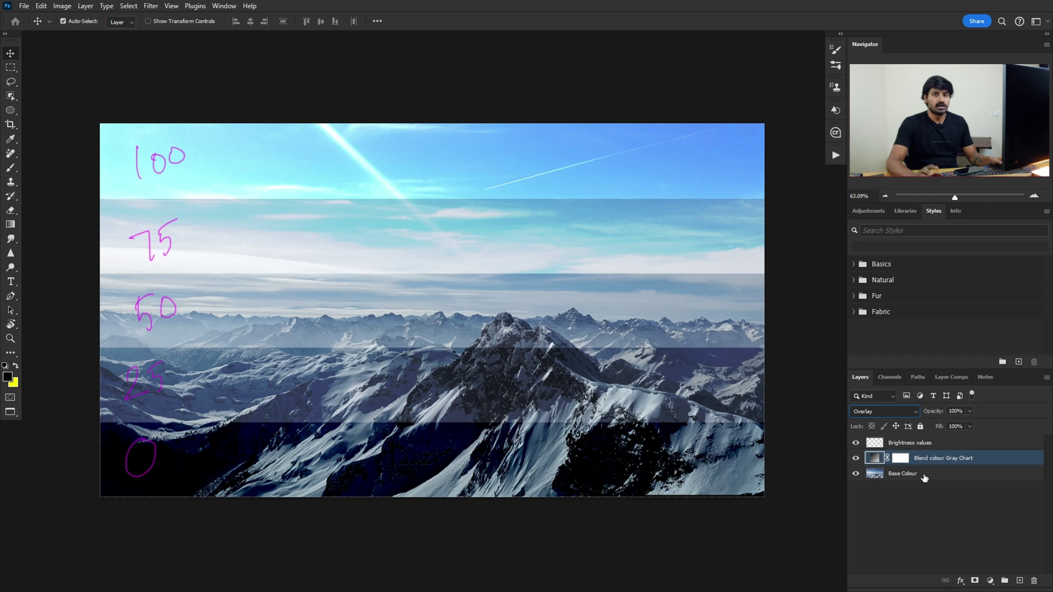
left_click(910, 414)
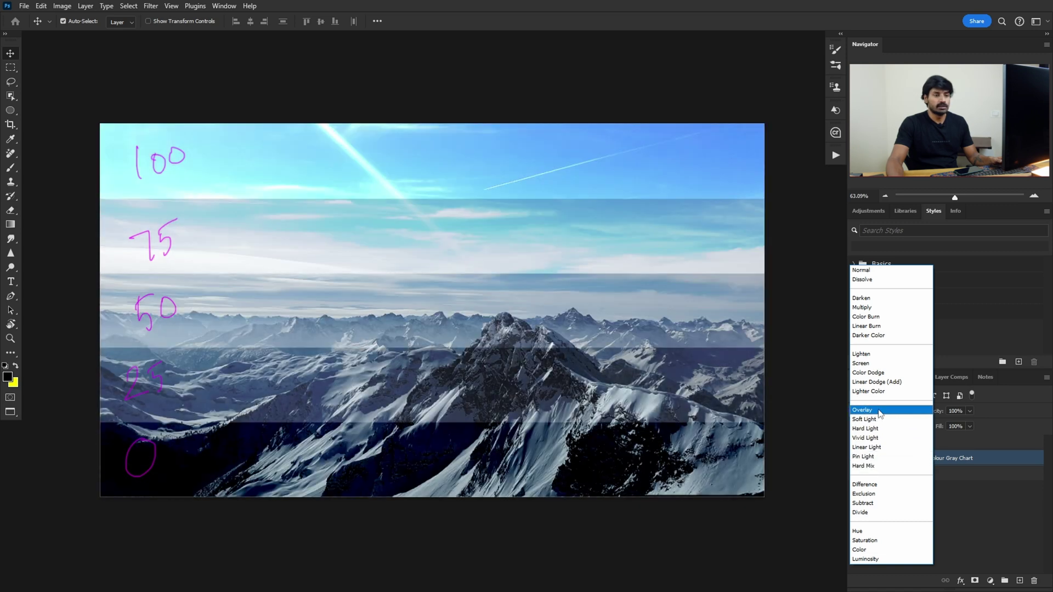
left_click(872, 410)
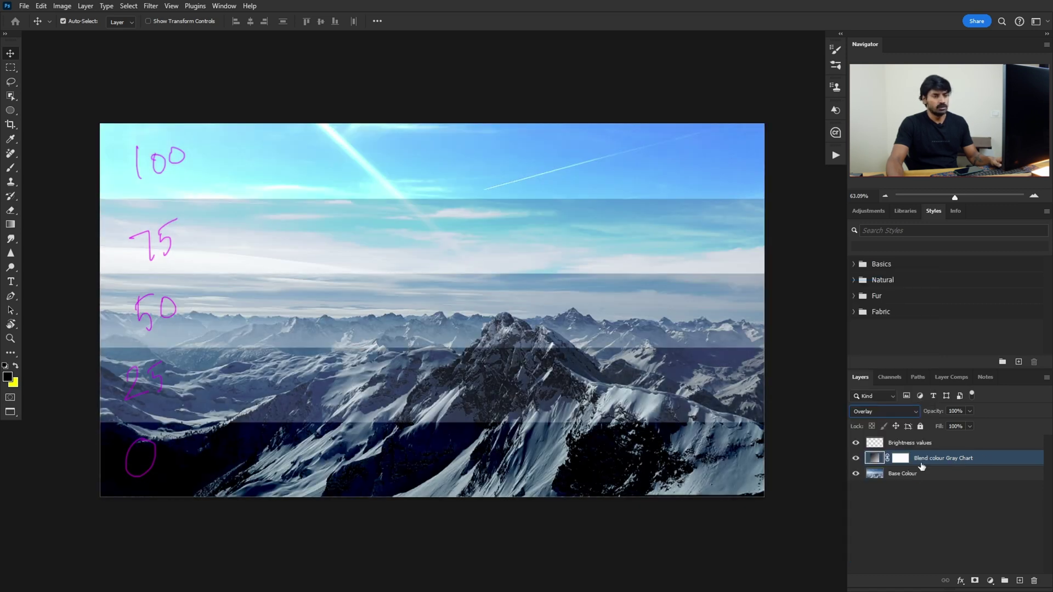
Hide the Brightness values and Blend colour Gray Chart layers
left_click(856, 443)
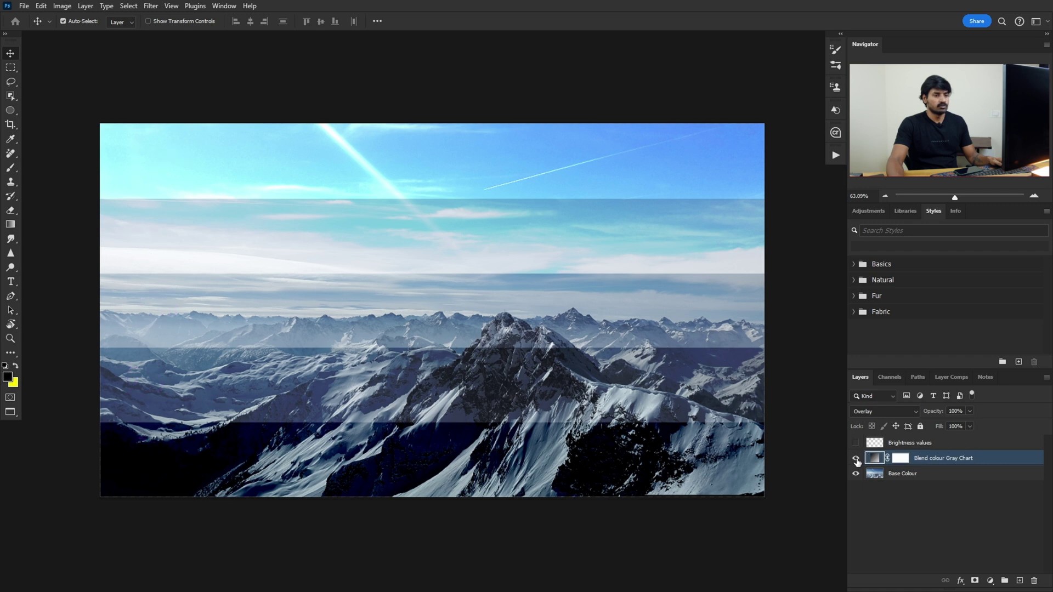
left_click(856, 460)
Duplicate the Base Colour layer and set the copy's blend mode to Overlay
left_click(943, 481)
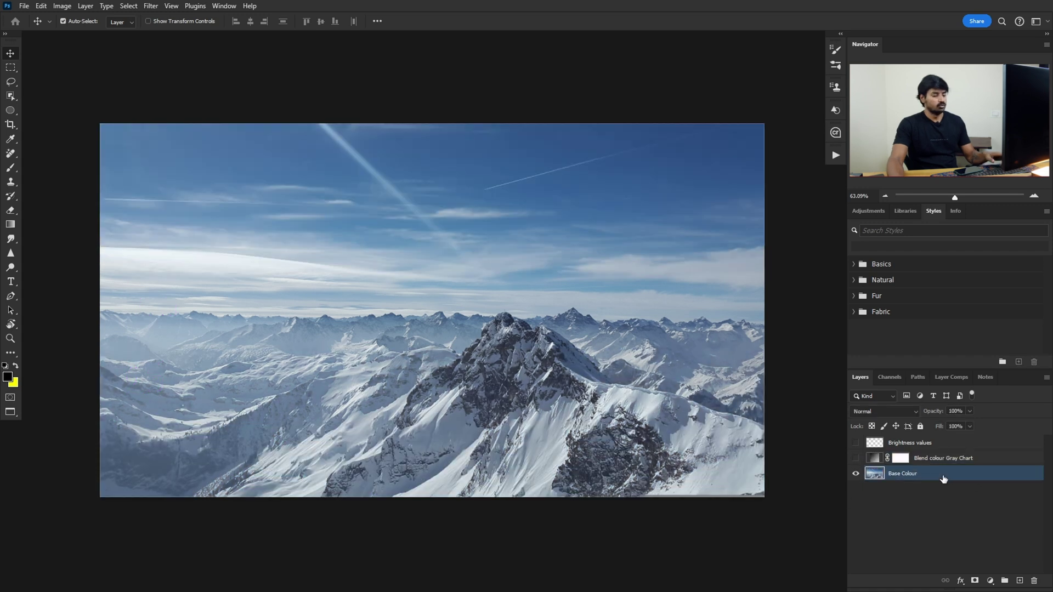
key("ctrl+j")
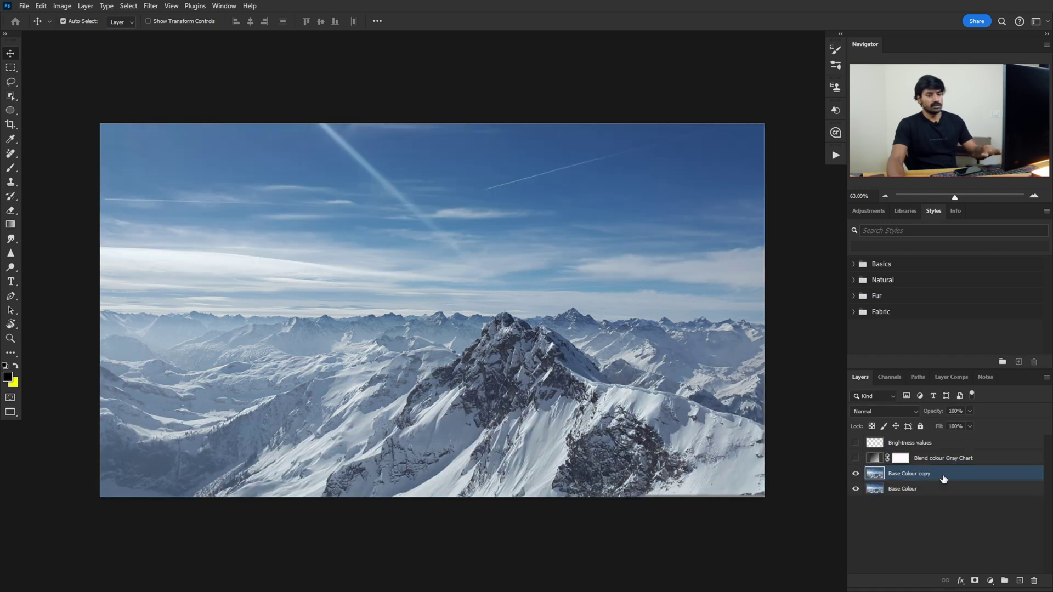
left_click(900, 412)
left_click(894, 411)
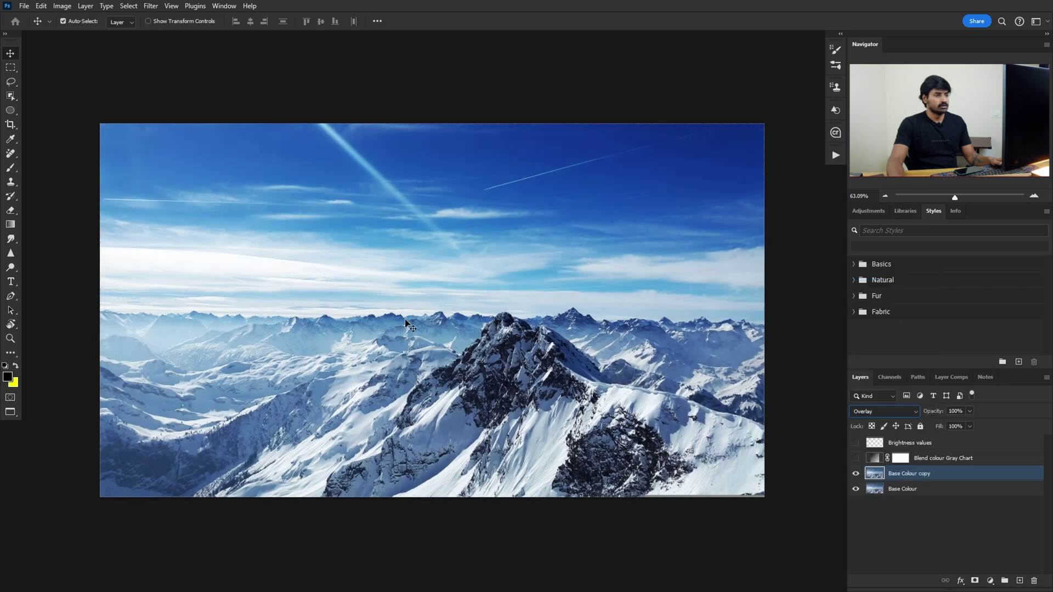
Toggle the Base Colour copy's visibility to compare the image with and without Overlay, leaving the copy hidden
left_click(856, 474)
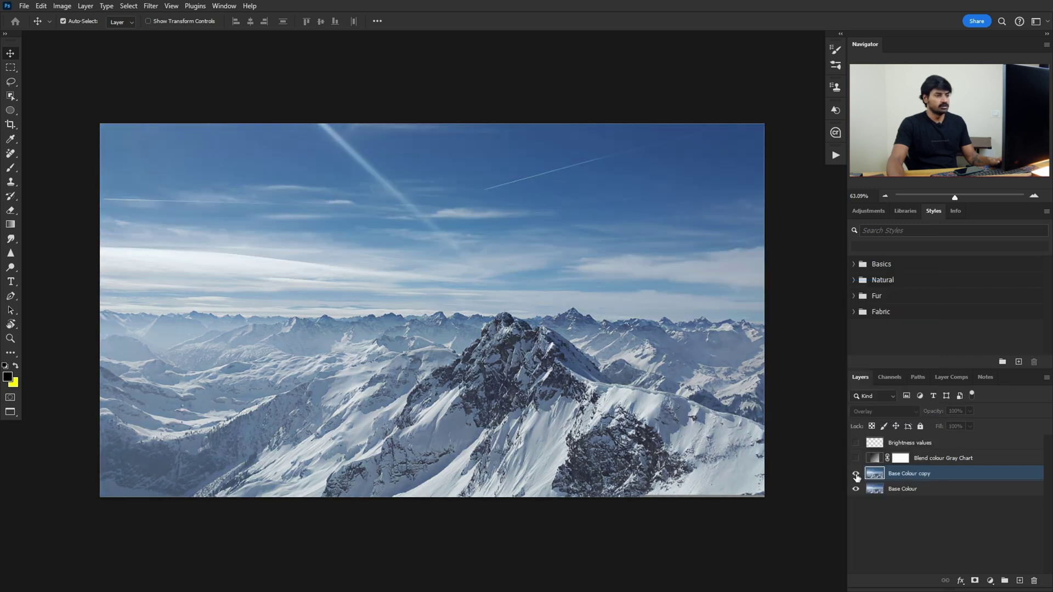
left_click(856, 475)
left_click(857, 475)
Add a Brightness/Contrast adjustment layer above the Base Colour copy and raise its contrast to about 93
left_click(991, 581)
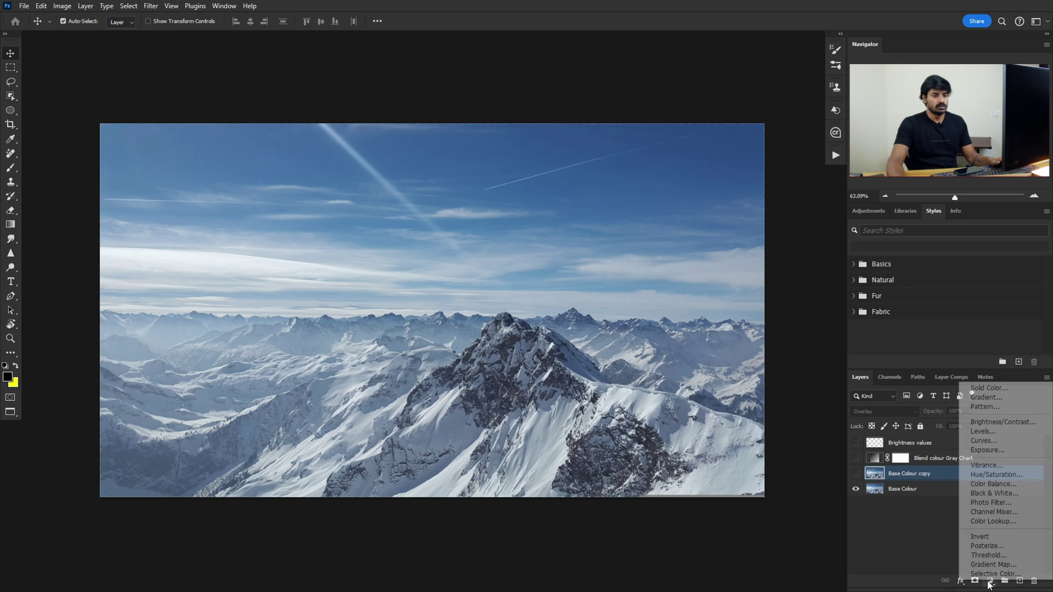
left_click(1003, 422)
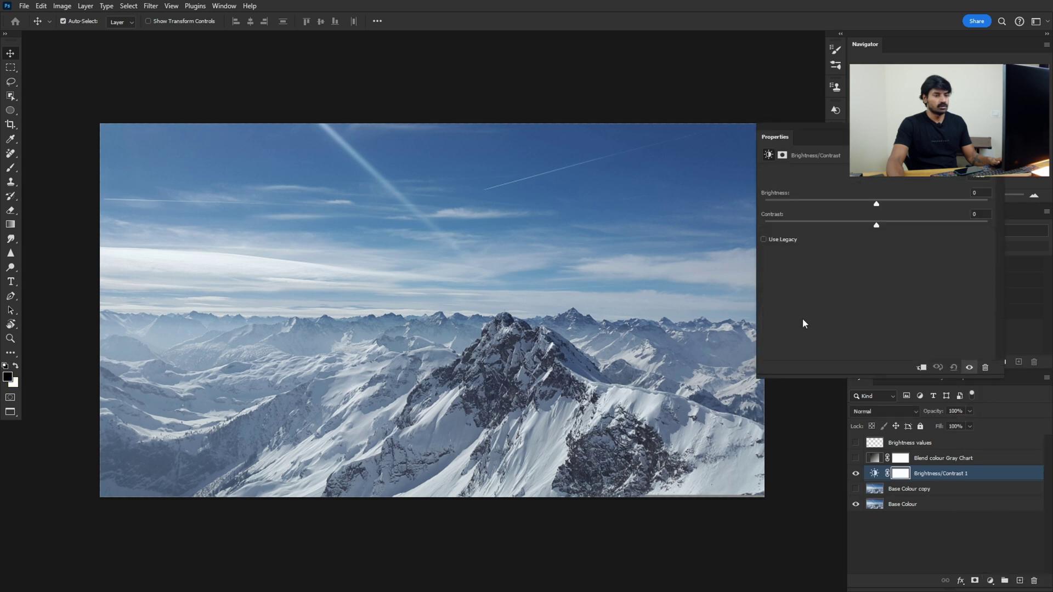
left_click_drag(877, 226, 963, 225)
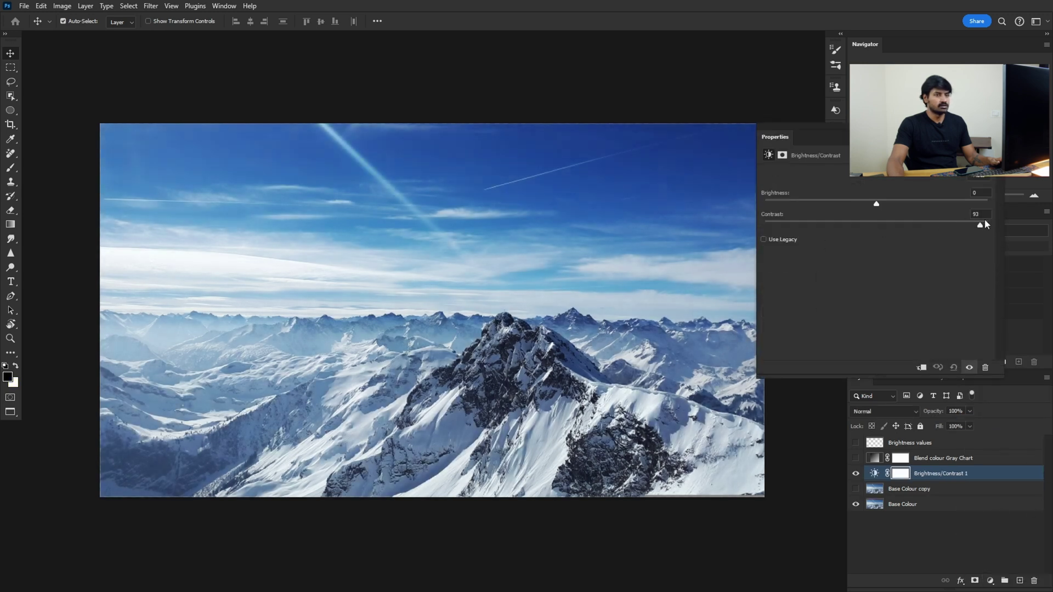
left_click(999, 127)
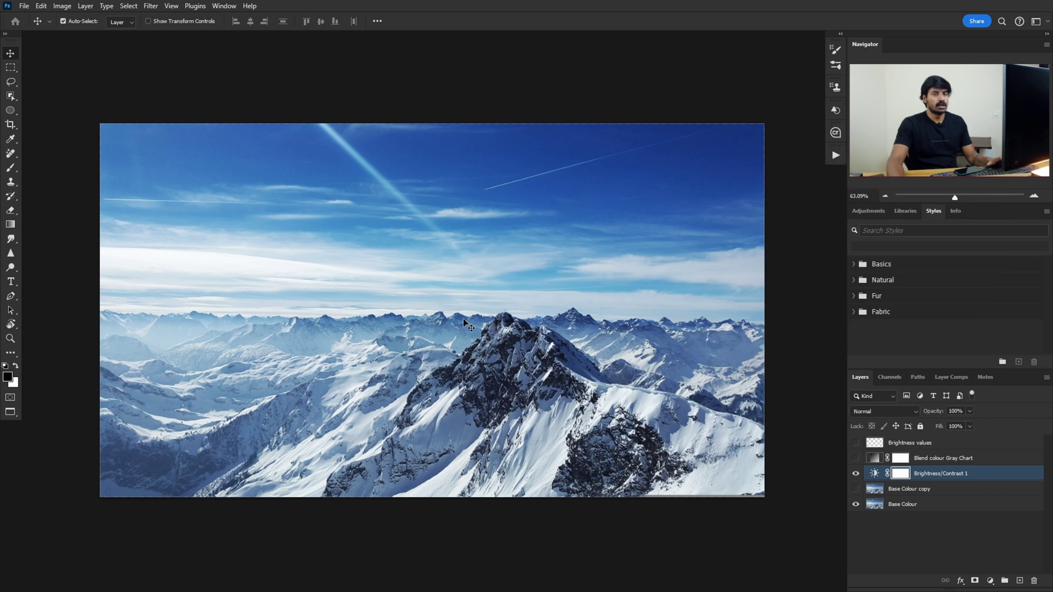
Compare the Brightness/Contrast adjustment with the Overlay copy by switching the visibility of the two layers
left_click(856, 474)
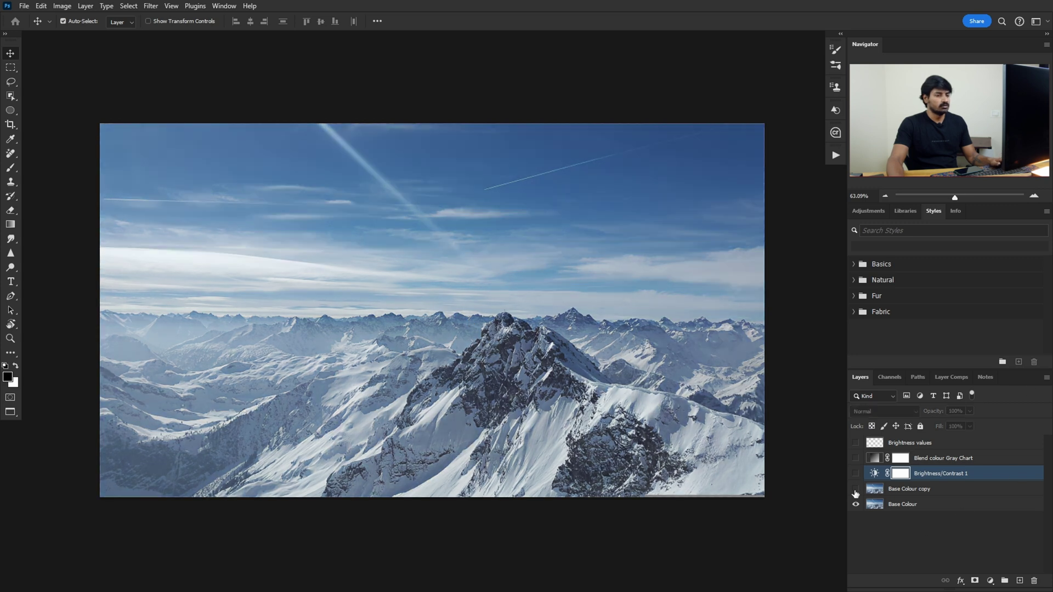
left_click(856, 489)
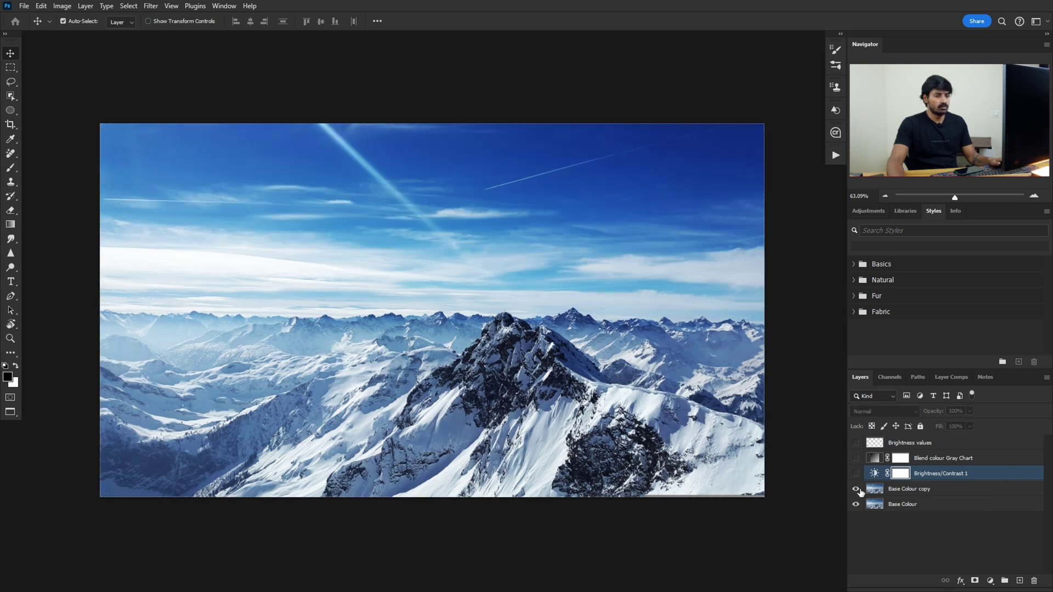
left_click(915, 491)
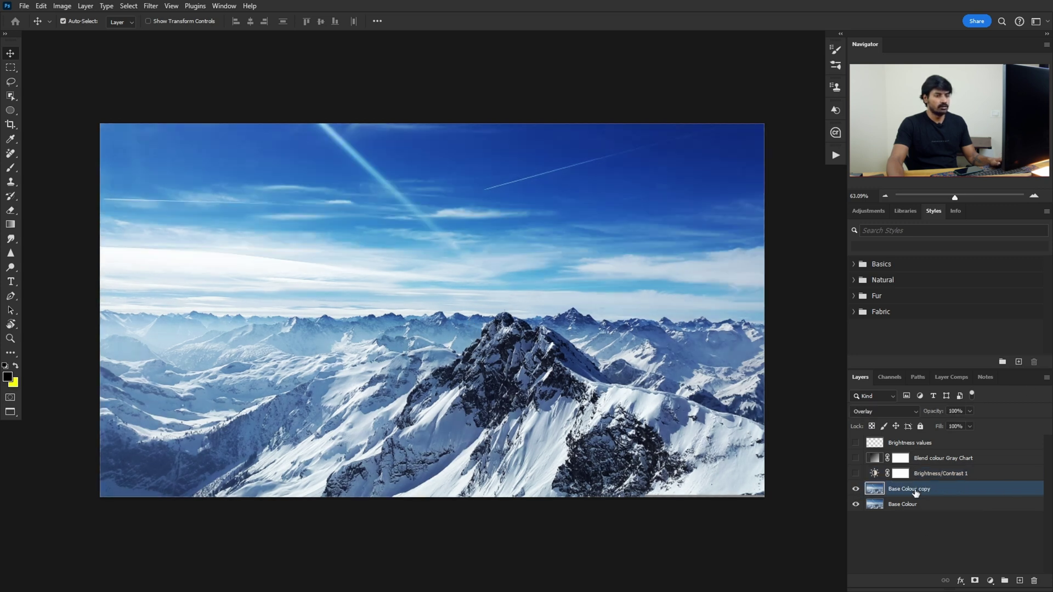
left_click(856, 490)
left_click(855, 489)
left_click(856, 490)
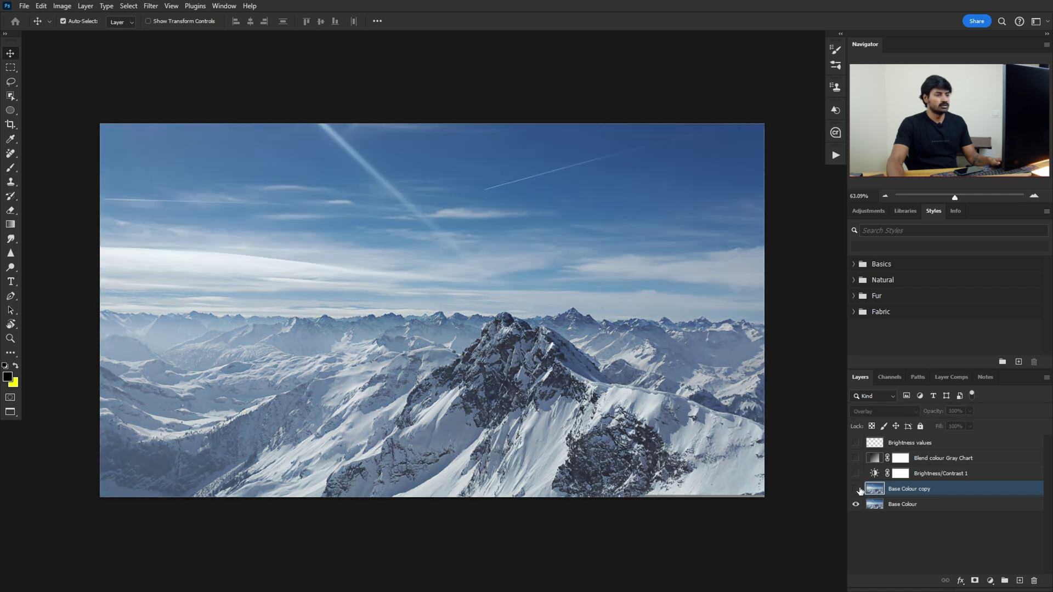
left_click(856, 489)
left_click(857, 474)
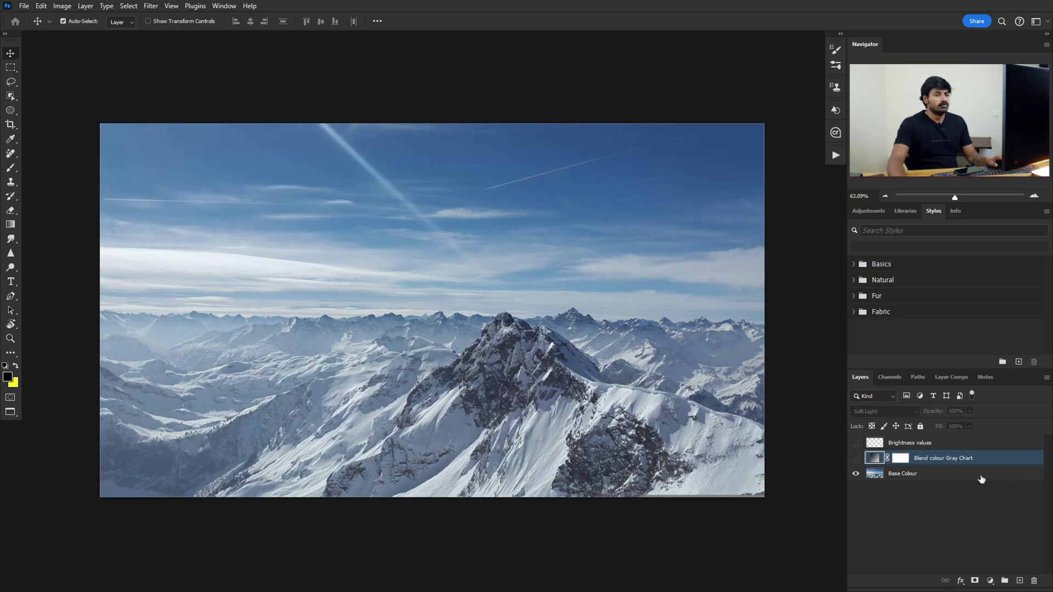
Duplicate the Base Colour layer, set the copy to Soft Light, and toggle its visibility to compare the effect
left_click(938, 475)
key("ctrl+j")
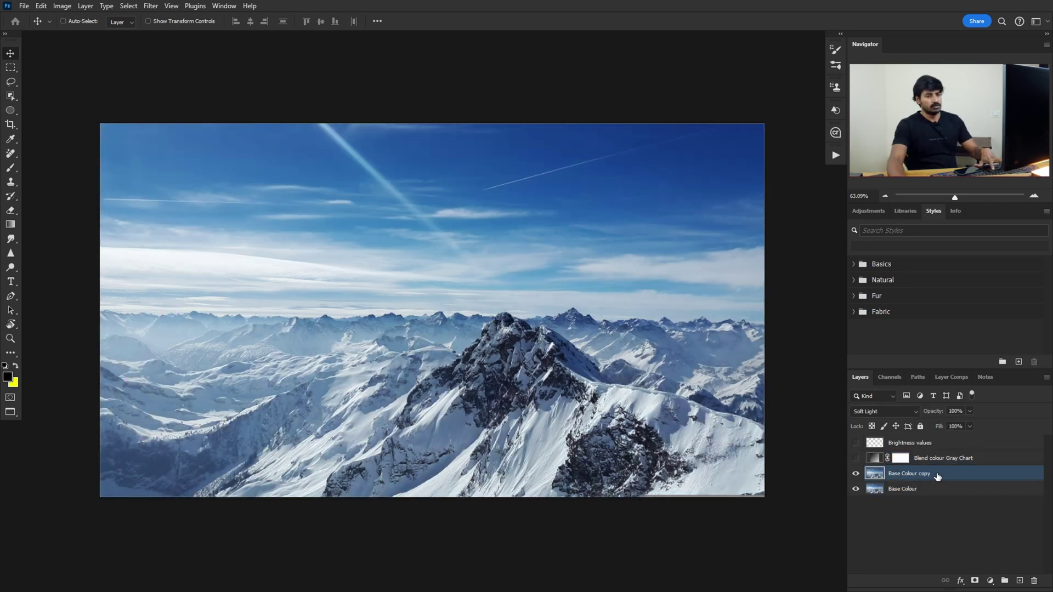
left_click(907, 412)
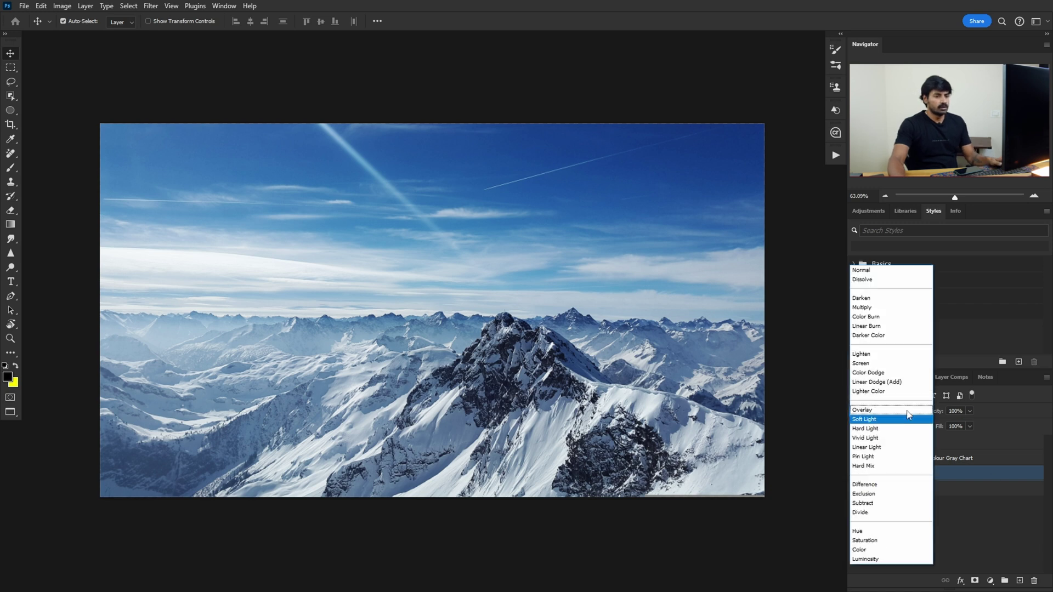
left_click(878, 418)
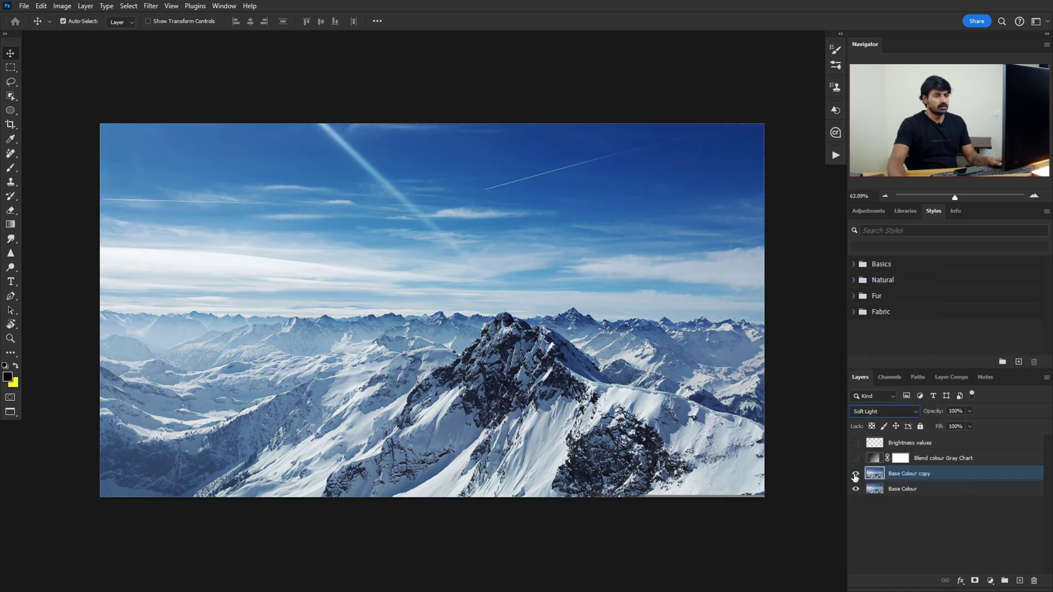
left_click(856, 476)
left_click(856, 475)
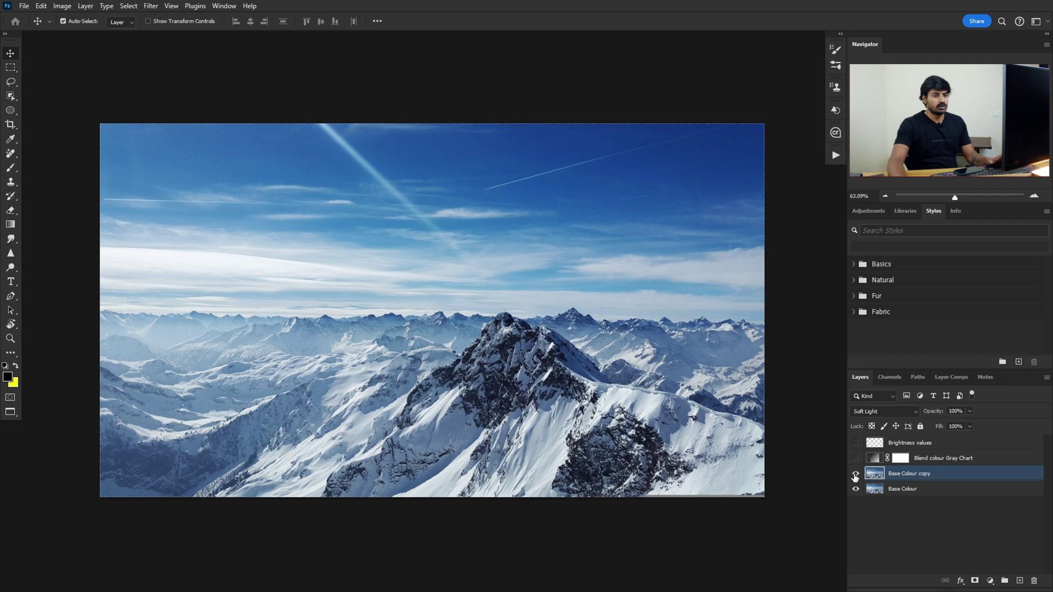
Duplicate the Soft Light copy of Base Colour and set the new duplicate's blend mode to Overlay
key("ctrl+j")
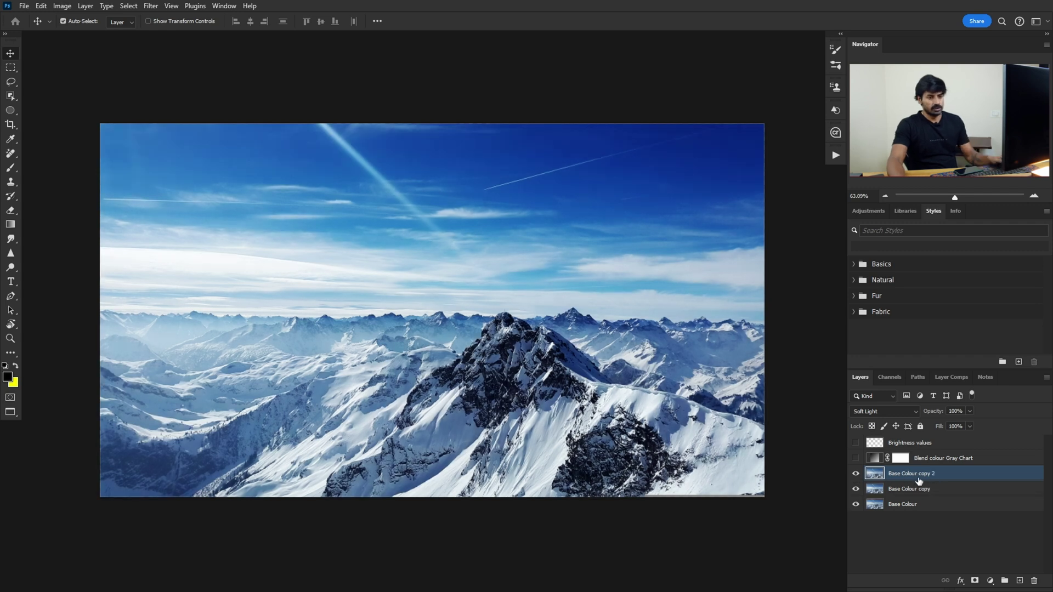
left_click(907, 413)
left_click(875, 424)
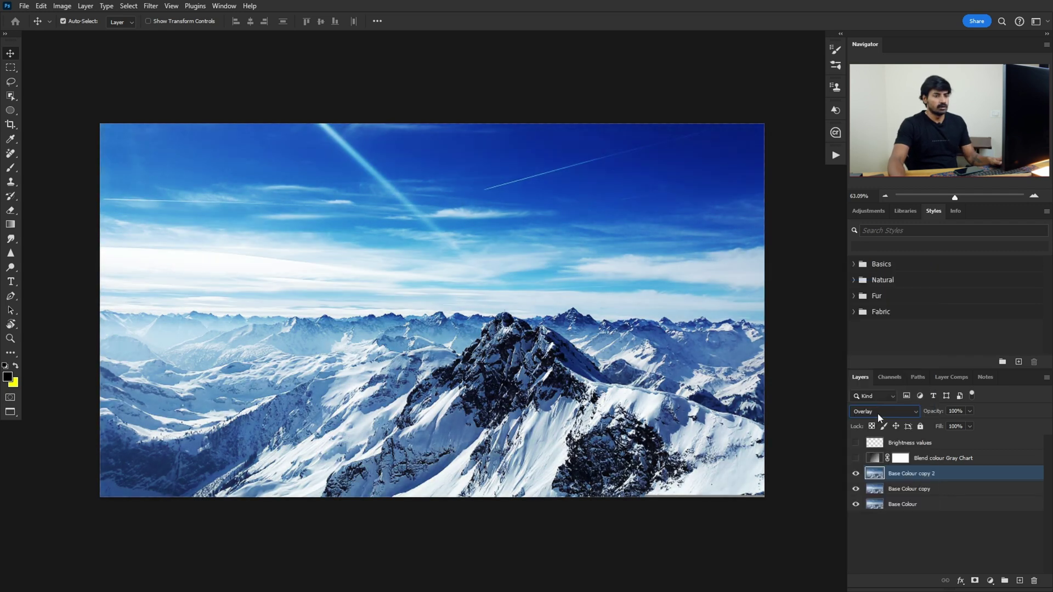
Compare the Overlay and Soft Light copies by showing one at a time, leaving only the Soft Light copy shown and selected
left_click(857, 490)
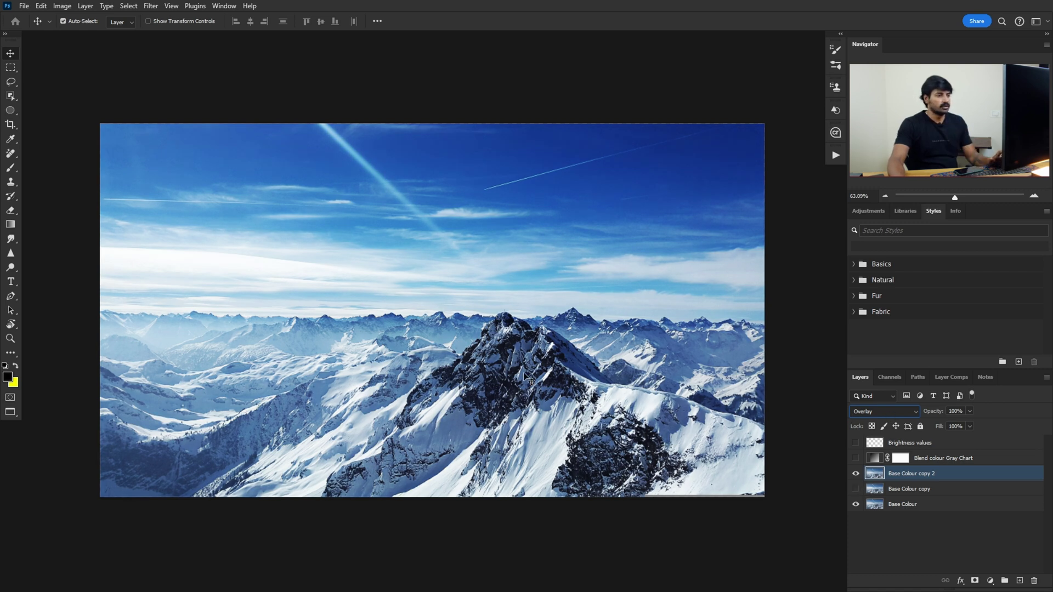
left_click(855, 475)
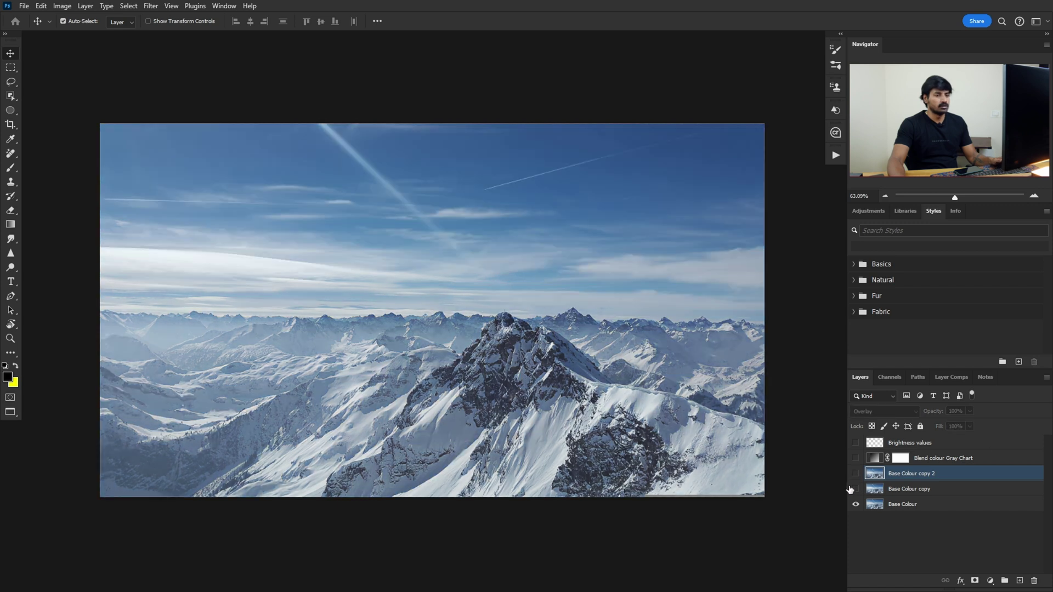
left_click(855, 490)
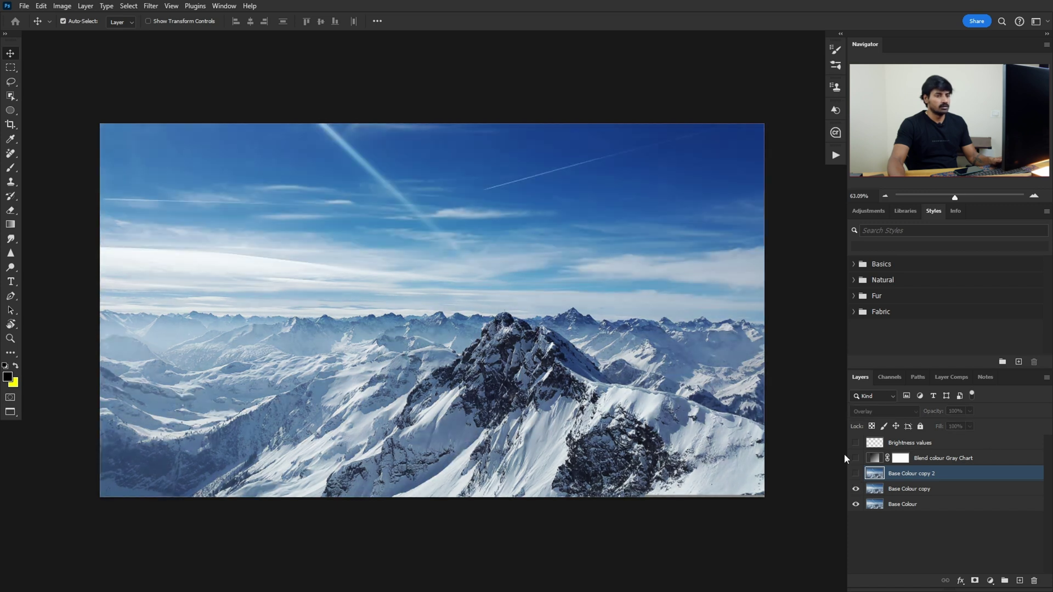
left_click(903, 491)
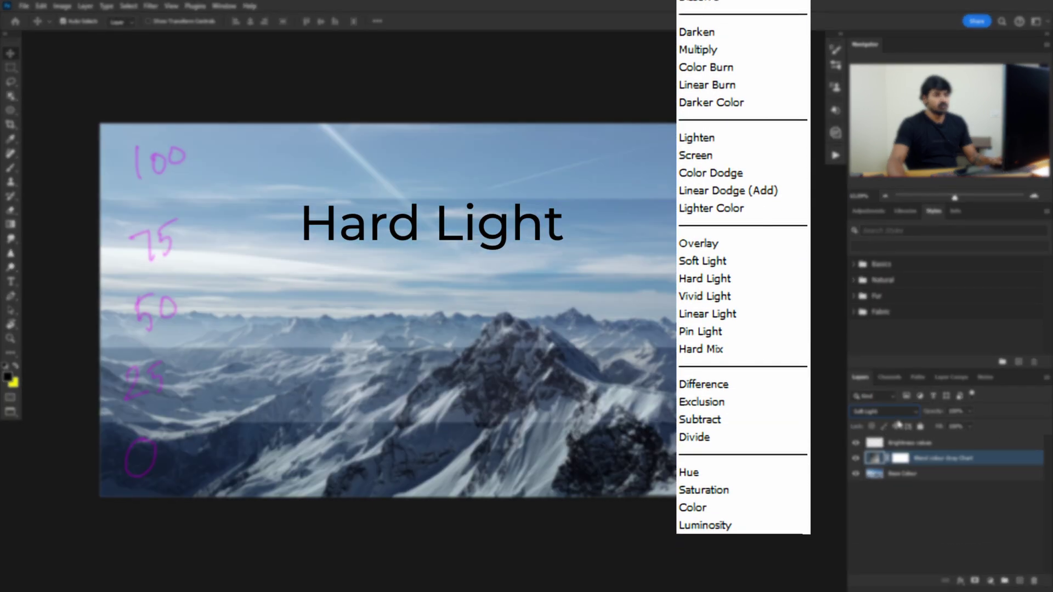
Set the Blend colour Gray Chart layer's blend mode to Hard Light and keep that layer selected
left_click(884, 411)
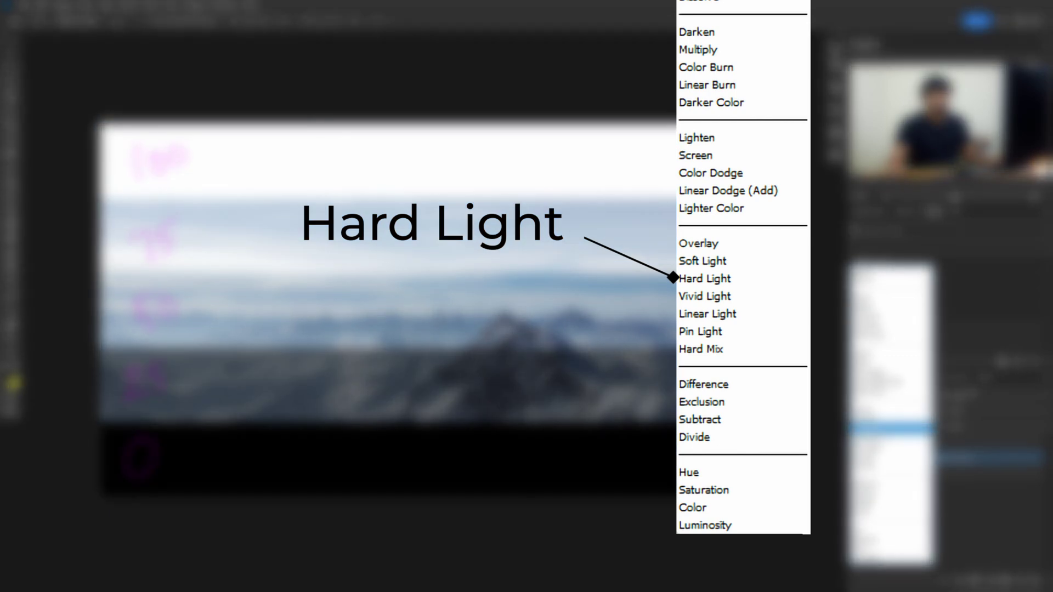
left_click(905, 445)
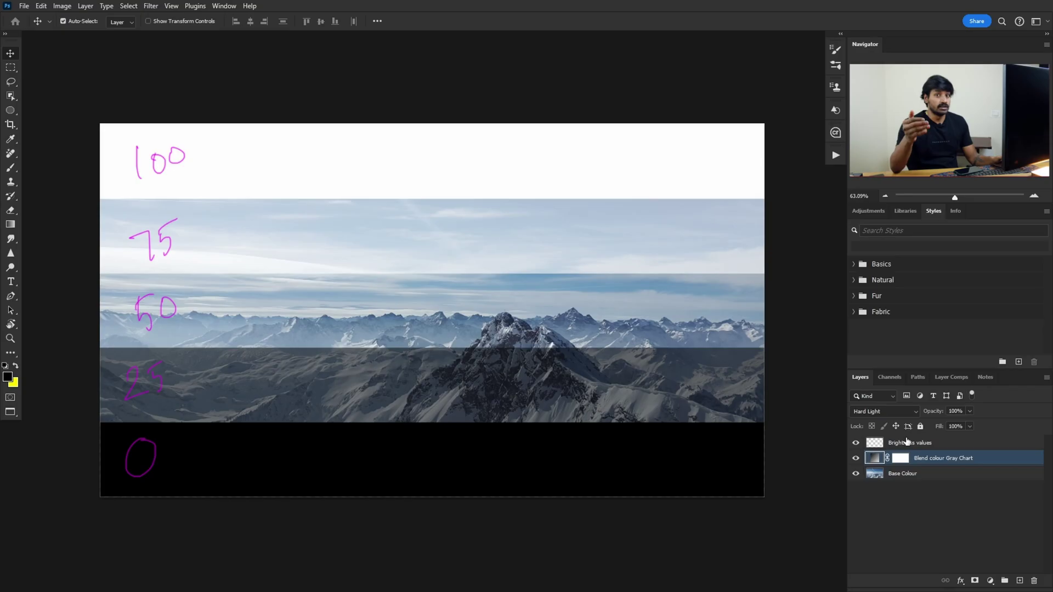
left_click(914, 475)
left_click(939, 461)
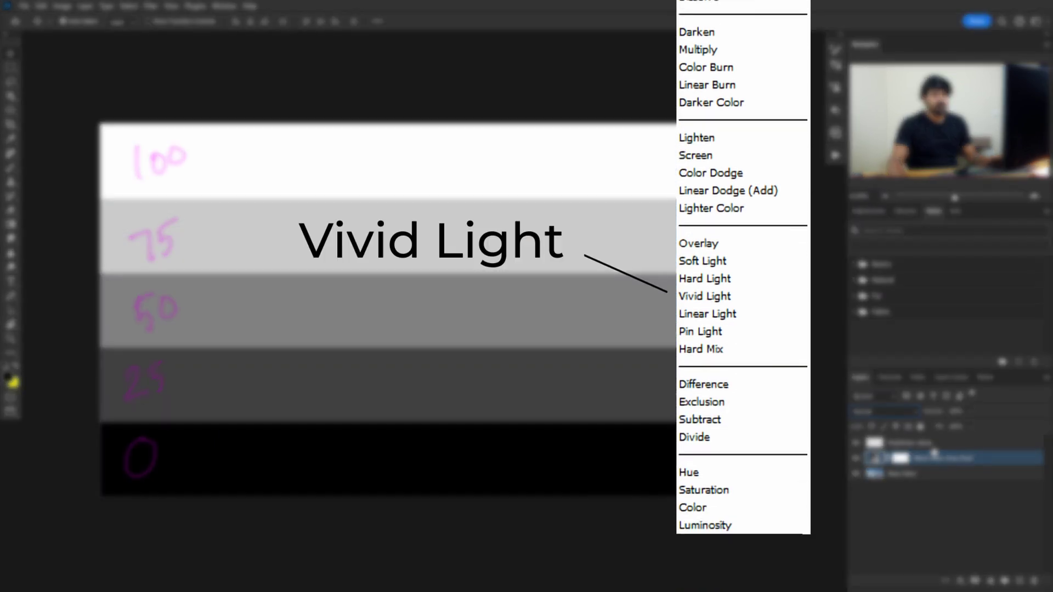
Set the Blend colour Gray Chart layer's blend mode to Vivid Light
left_click(884, 411)
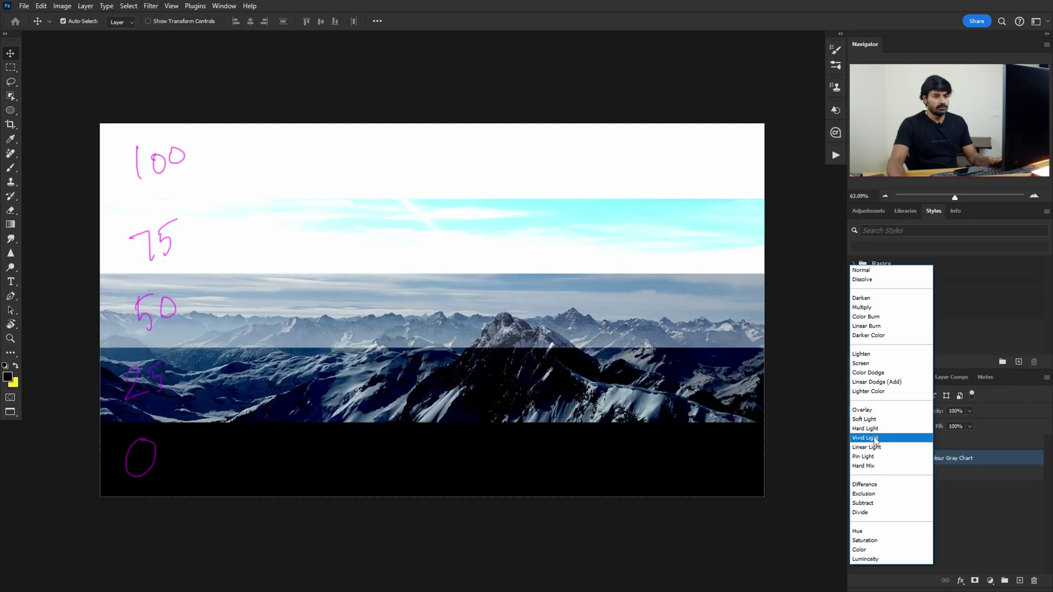
left_click(872, 437)
key("alt+]")
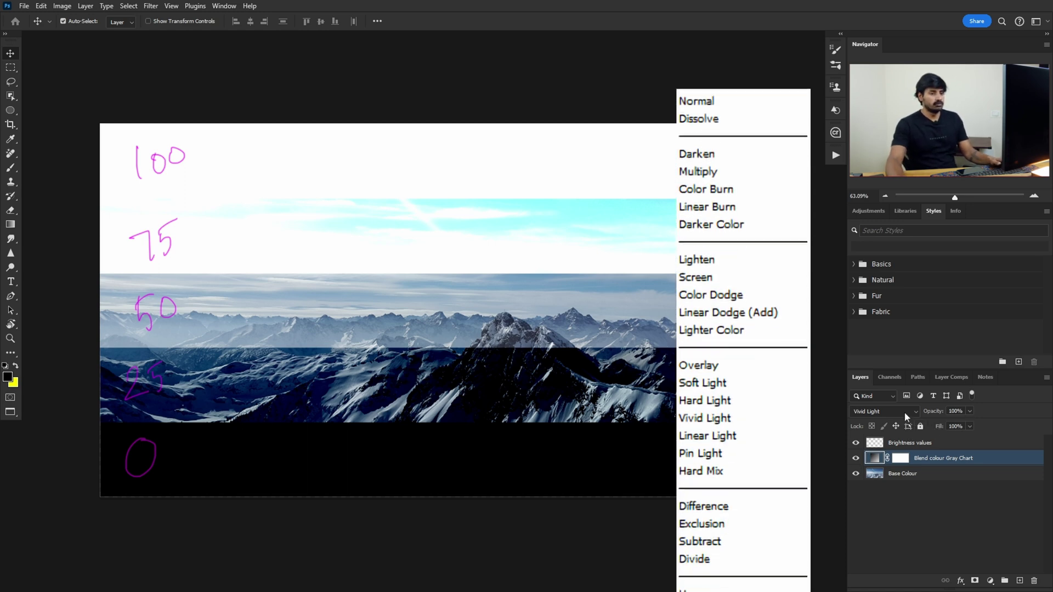
Alternate the Blend colour Gray Chart layer between Linear Light and Vivid Light to compare them, ending on Vivid Light
left_click(884, 411)
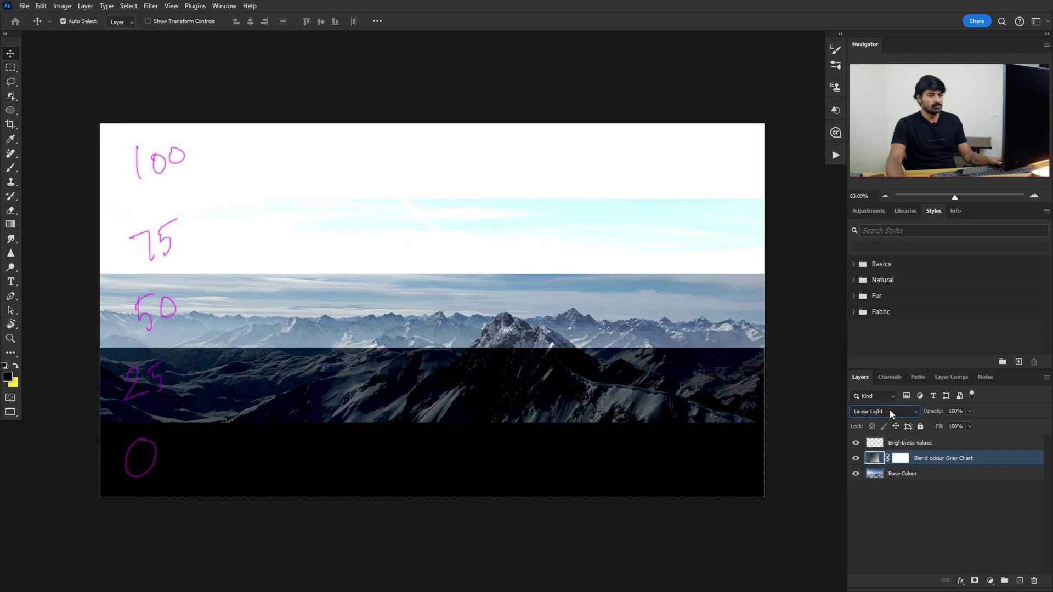
scroll(893, 411, "up", 1)
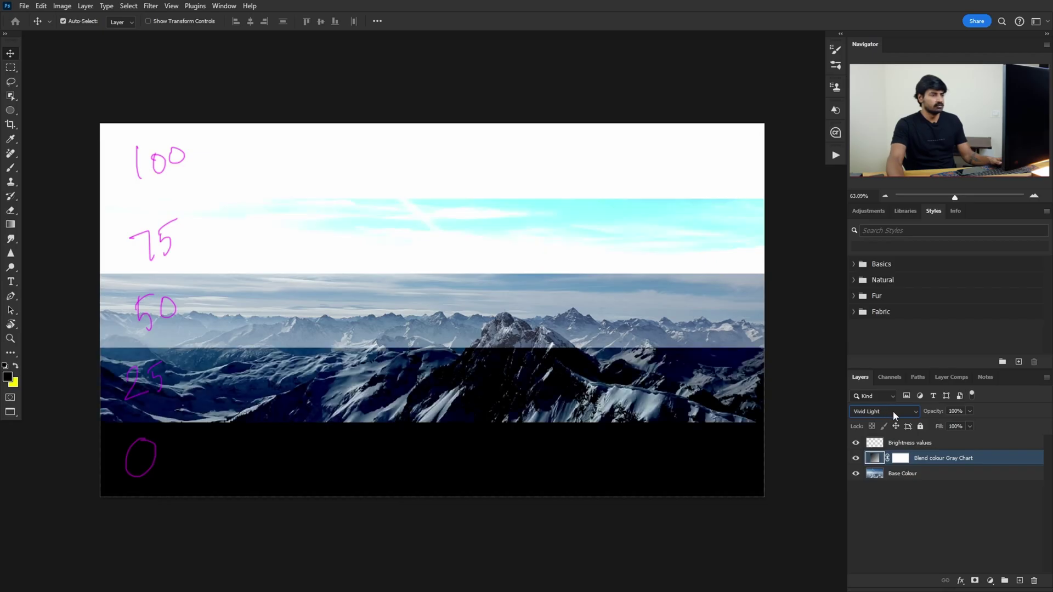
scroll(893, 410, "down", 1)
scroll(893, 410, "up", 1)
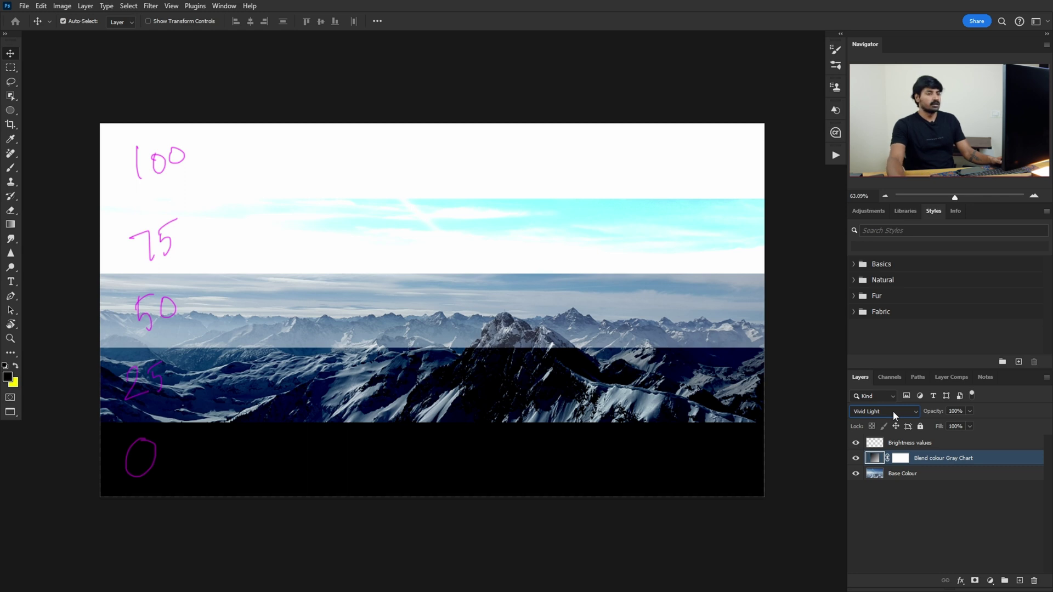
Switch the Blend colour Gray Chart layer's blend mode to Linear Light, and end on Soft Light for comparison
scroll(893, 410, "down", 1)
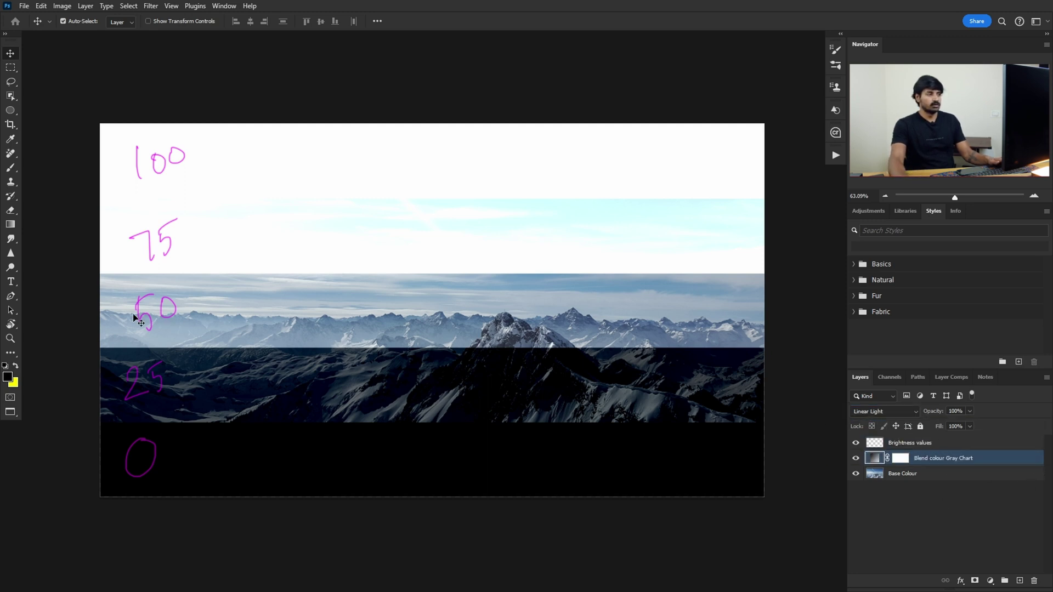
left_click(913, 415)
left_click(878, 423)
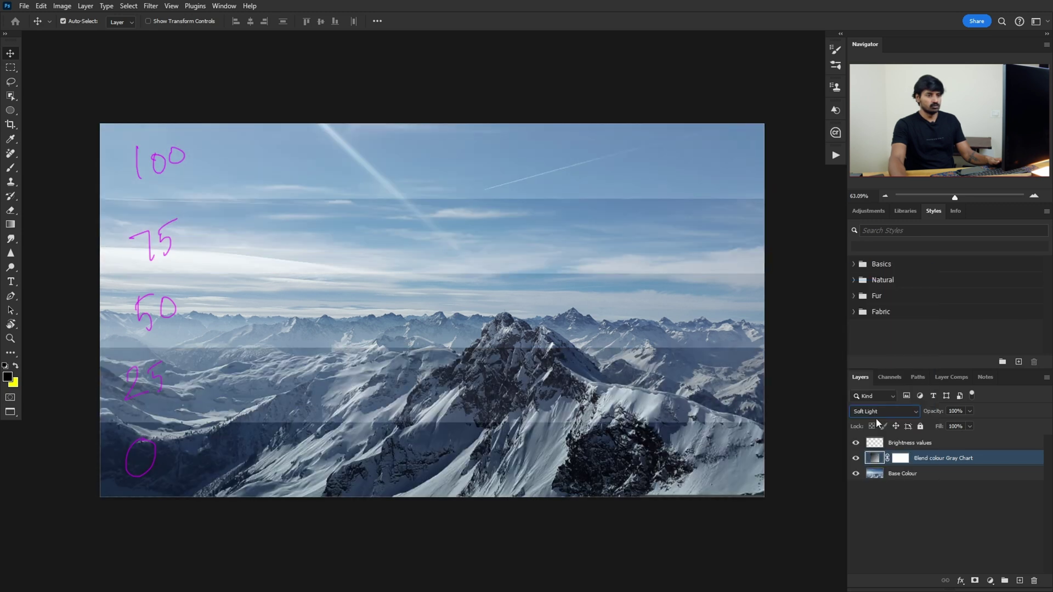
Show only the Base Colour layer and duplicate it
left_click(856, 474, "alt")
left_click(943, 473)
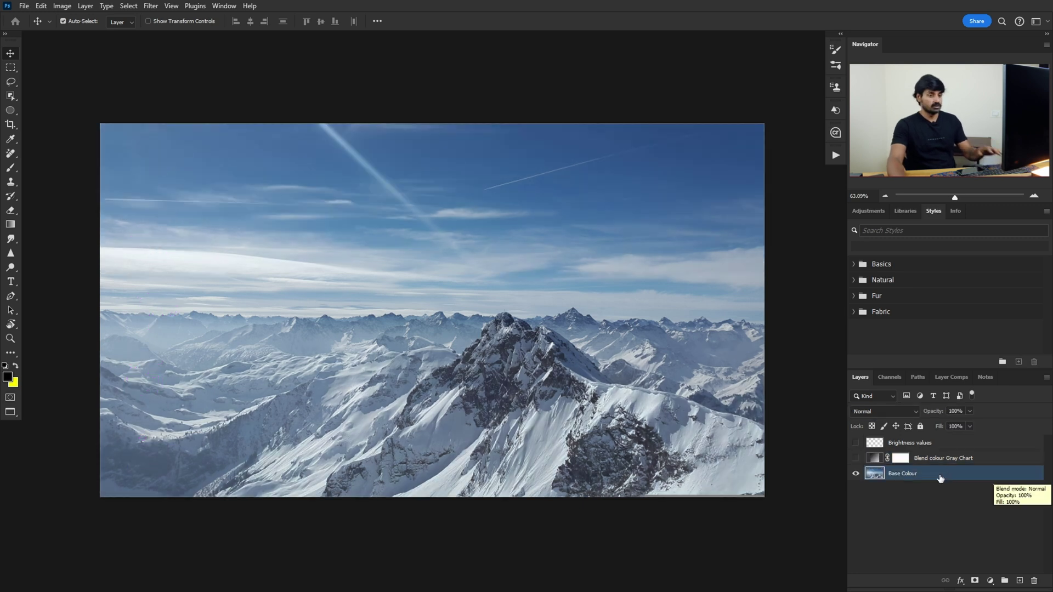
key("ctrl+j")
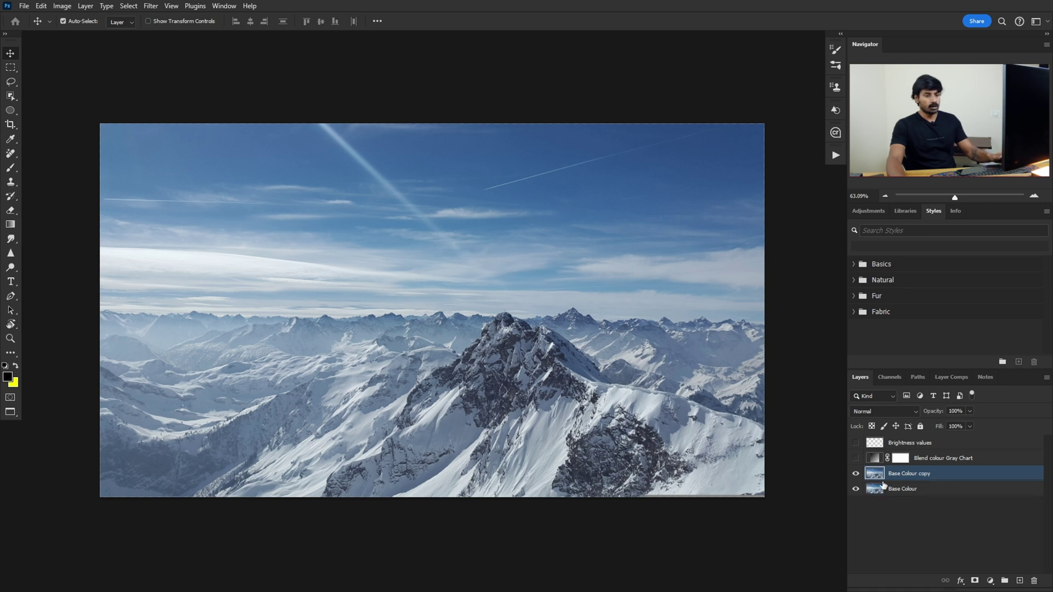
Set the Base Colour copy's blend mode to Linear Light, stepping briefly to the neighbouring mode and back to compare
left_click(914, 412)
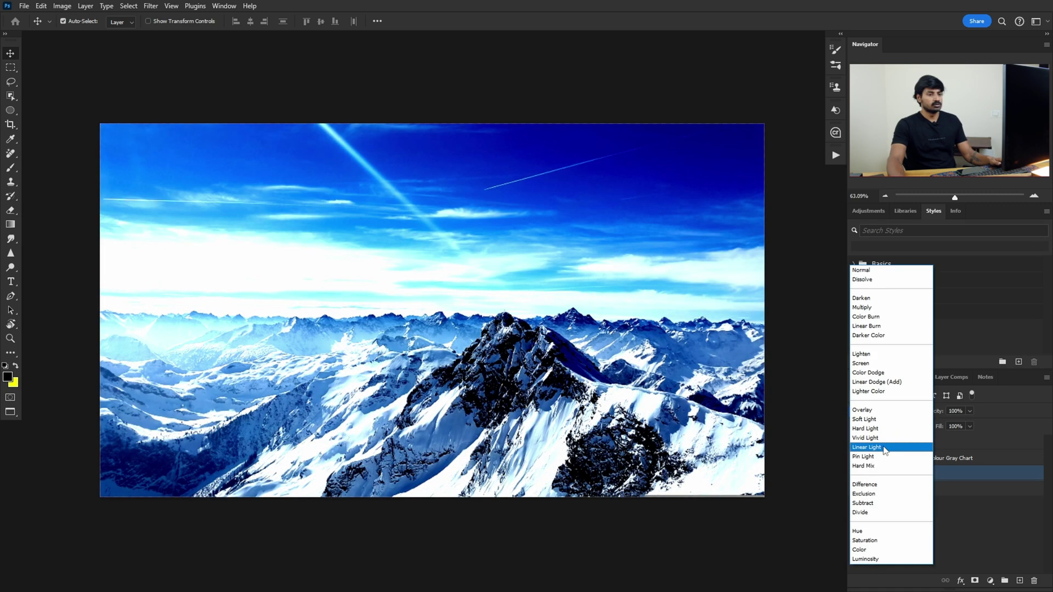
left_click(885, 448)
scroll(893, 413, "up", 1)
scroll(893, 412, "down", 1)
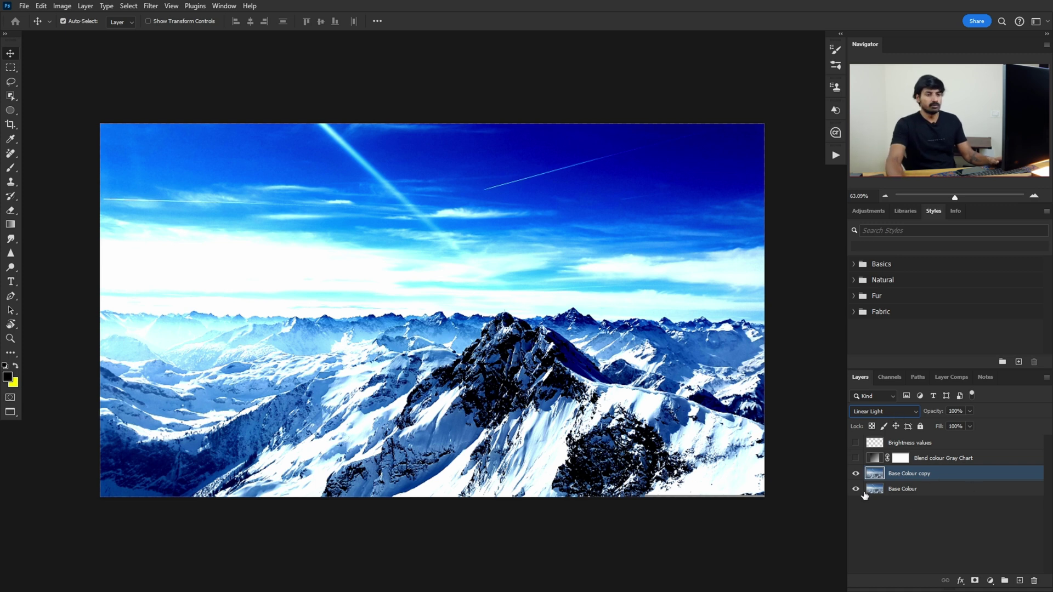
Delete the Base Colour copy and add a Solid Color fill layer above Base Colour
left_click_drag(960, 481, 1030, 582)
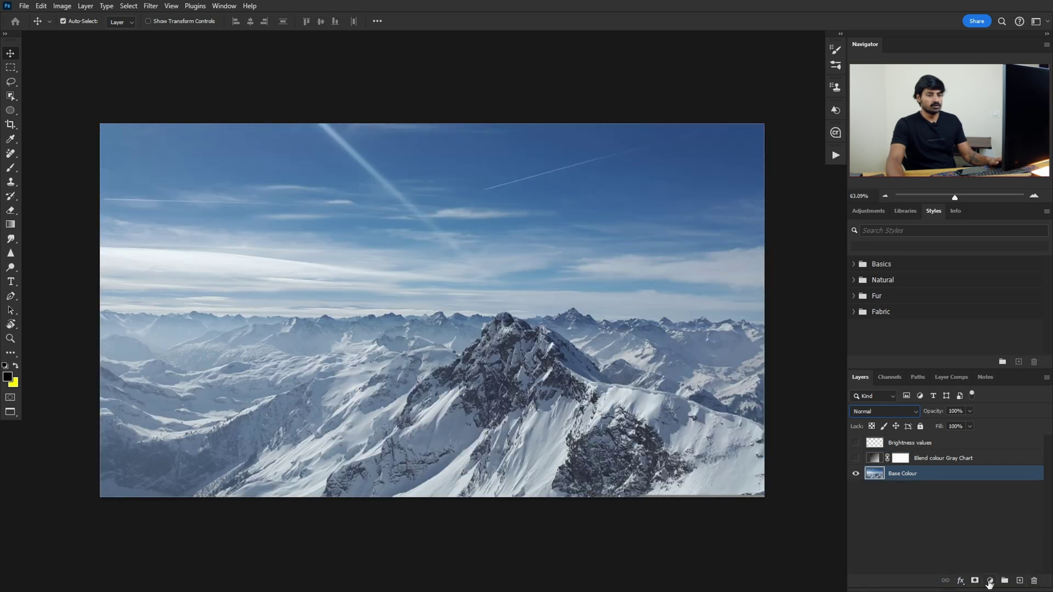
left_click(990, 580)
left_click(990, 388)
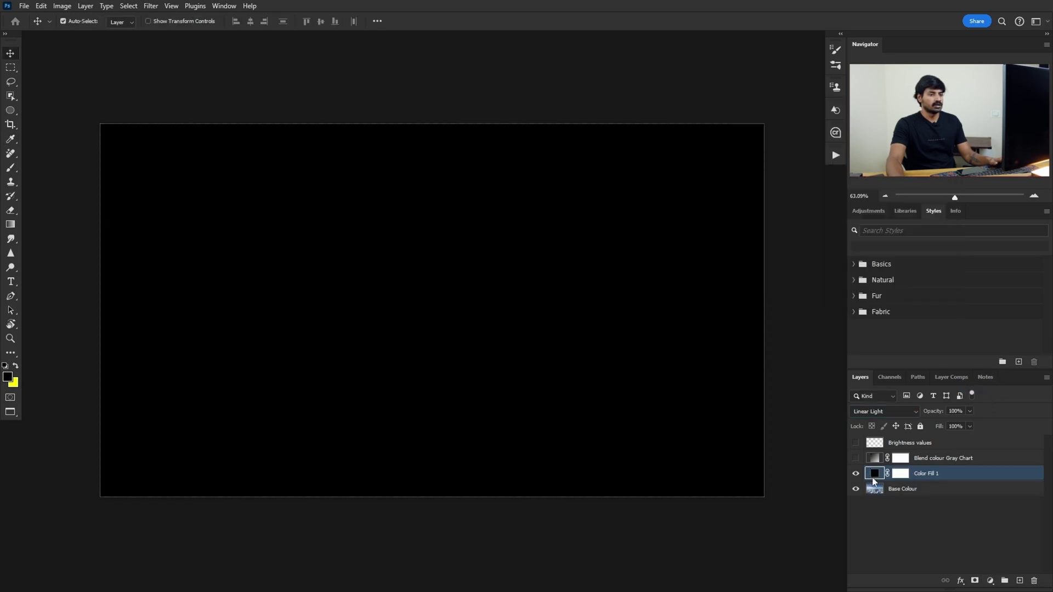
Recolour the Color Fill 1 layer to dark red 8f0202 and use Linear Light as its blend mode
double_click(875, 473)
left_click(745, 190)
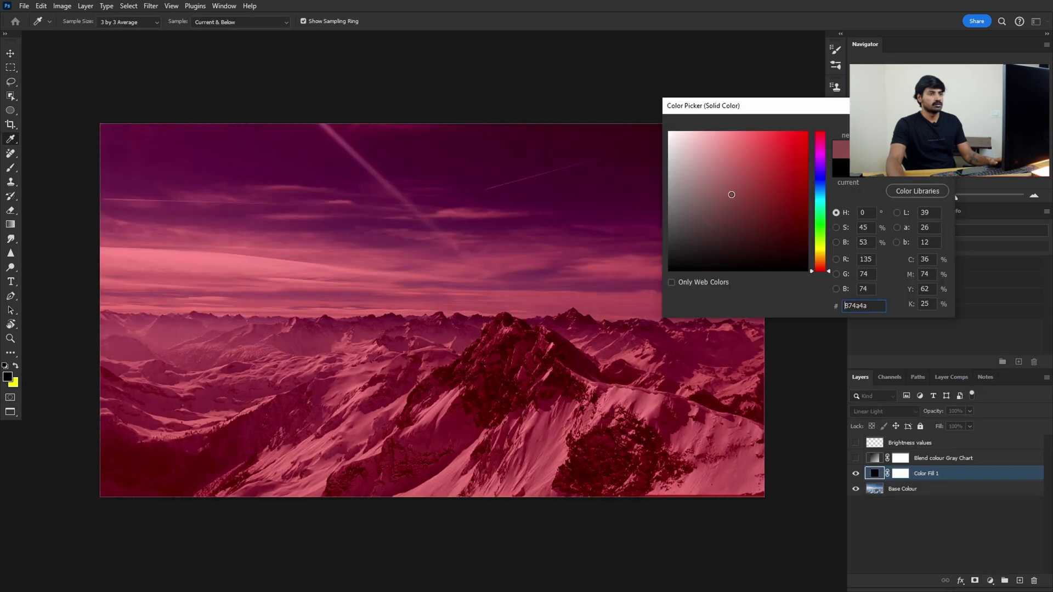
left_click_drag(745, 191, 806, 193)
key("Return")
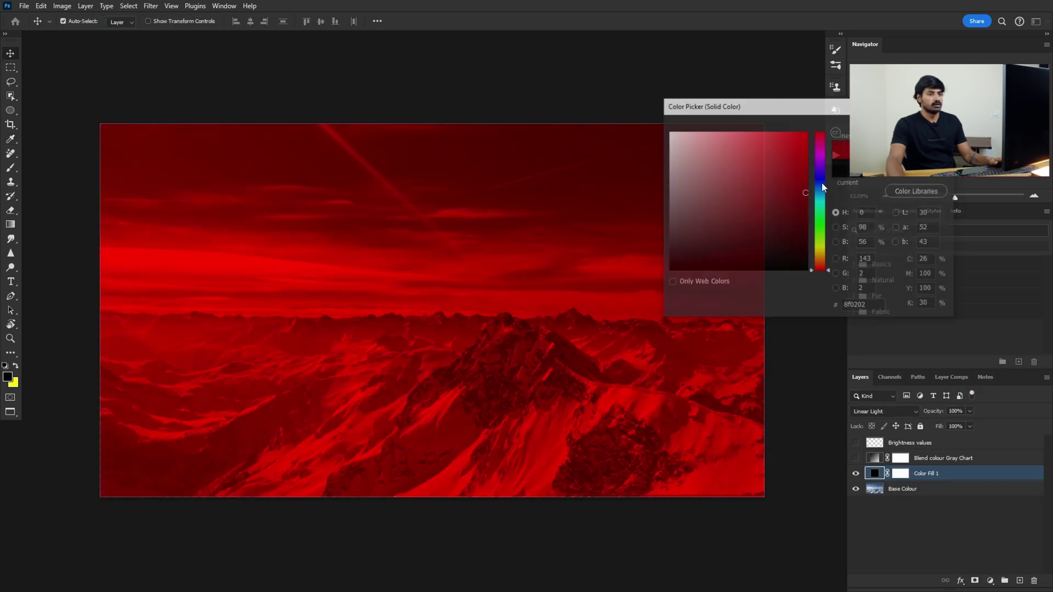
left_click(903, 410)
left_click(867, 447)
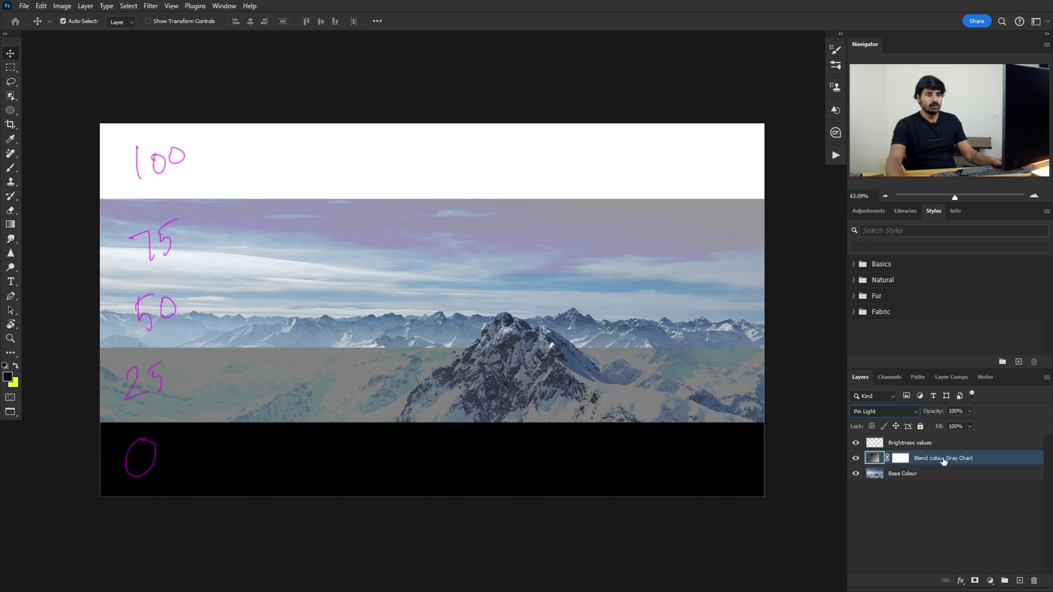
Preview other modes on the Blend colour Gray Chart layer, keep Pin Light, and clear the selection around the 75 band
left_click(905, 411)
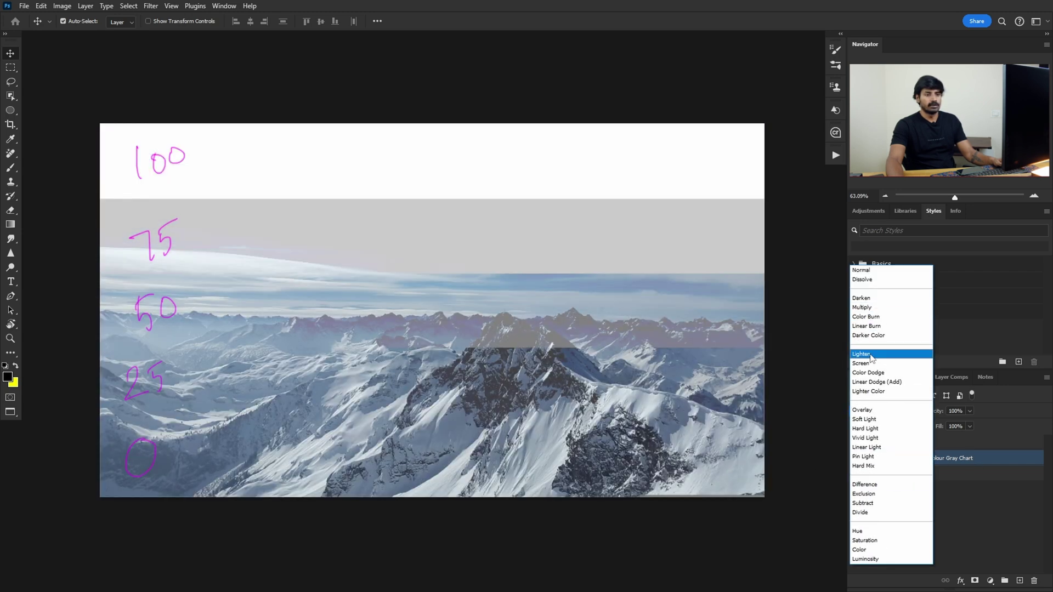
left_click(864, 456)
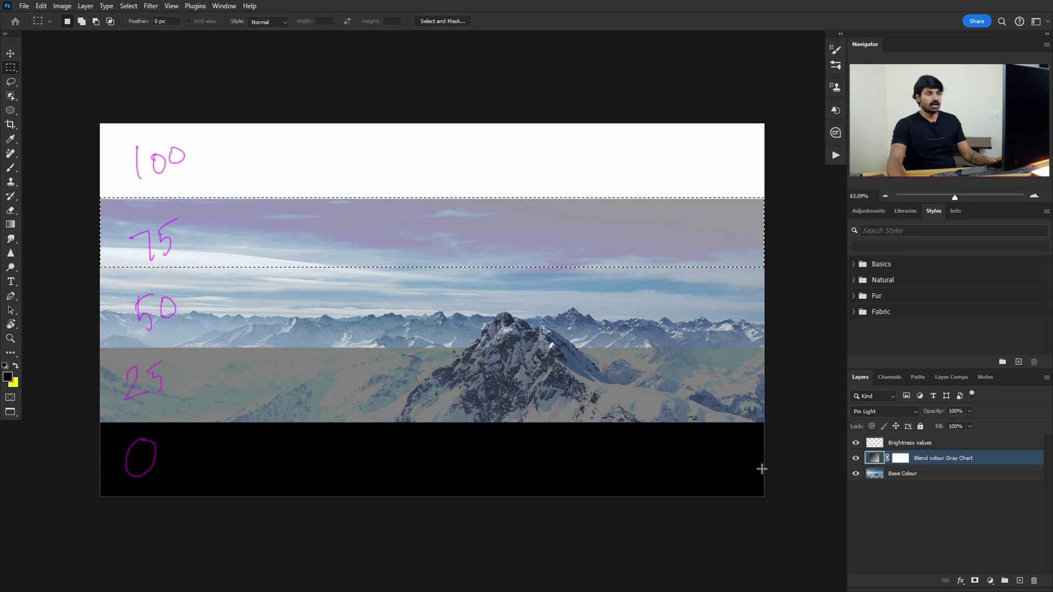
key("ctrl+d")
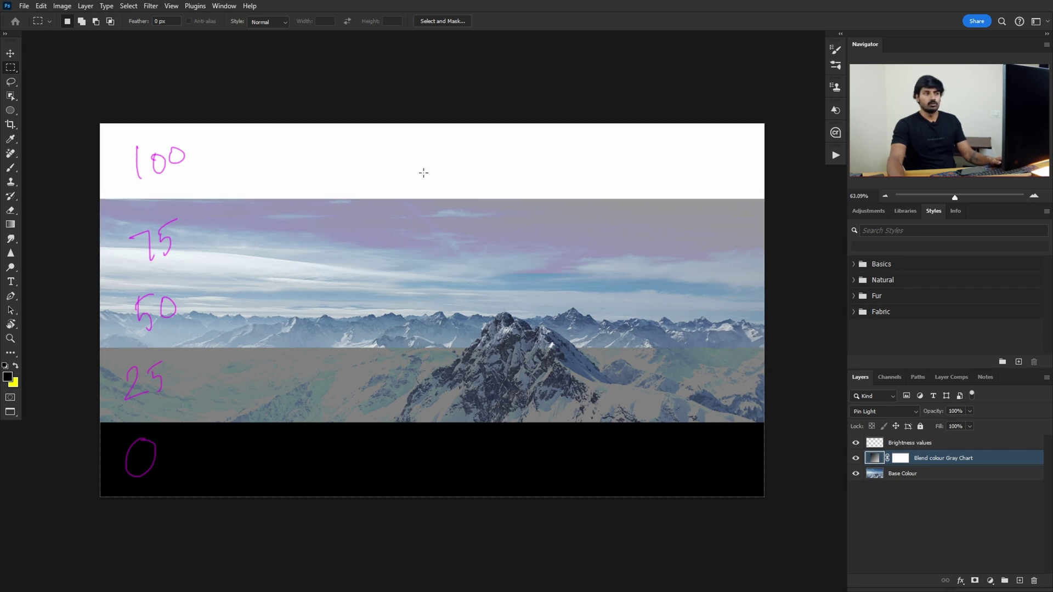
Hide the Blend colour Gray Chart and Brightness values layers, and duplicate the Base Colour layer
left_click(856, 458)
double_click(856, 458)
left_click(856, 442)
left_click(931, 476)
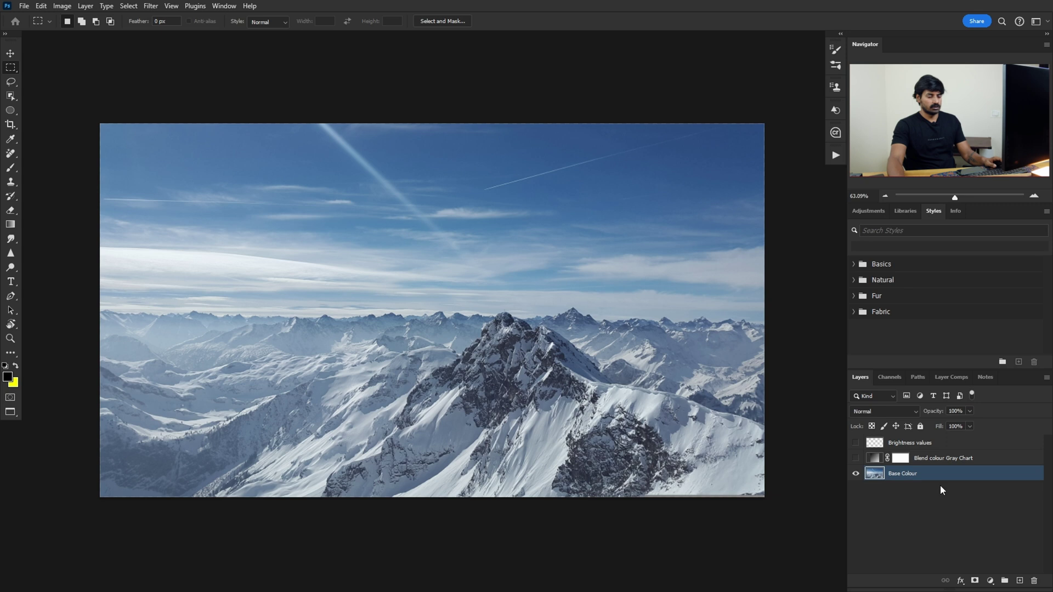
key("ctrl+j")
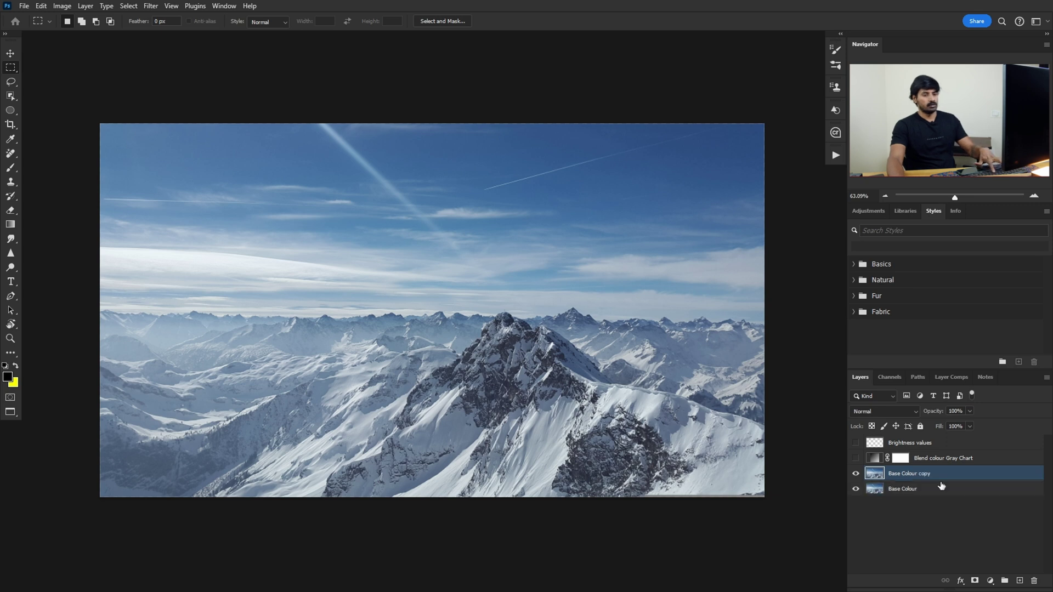
Apply Pin Light, Darken and Lighten in turn to the Base Colour copy to compare each with the original photo
left_click(899, 411)
left_click(872, 457)
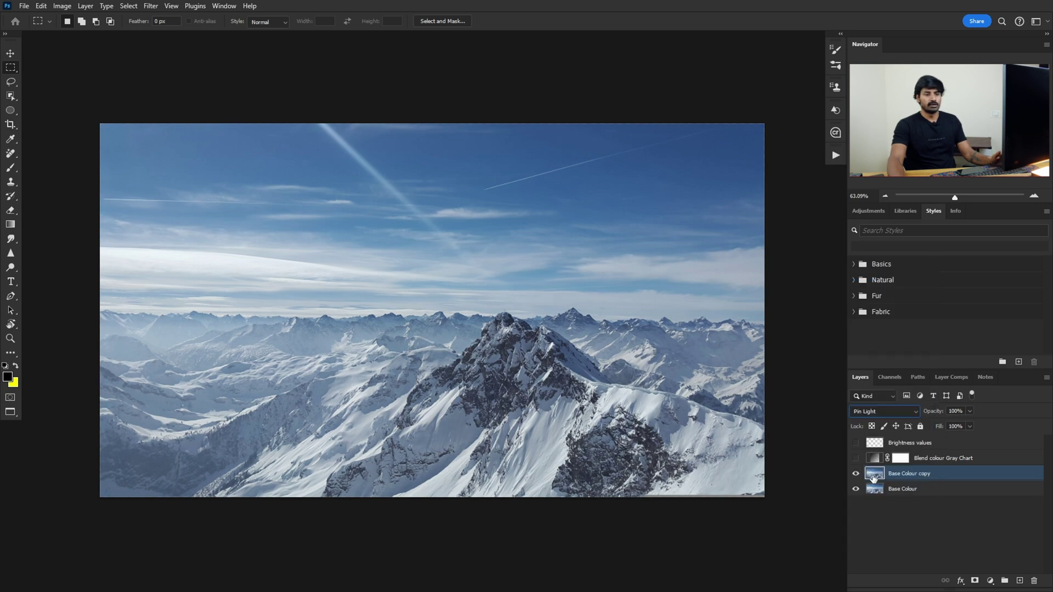
left_click(896, 411)
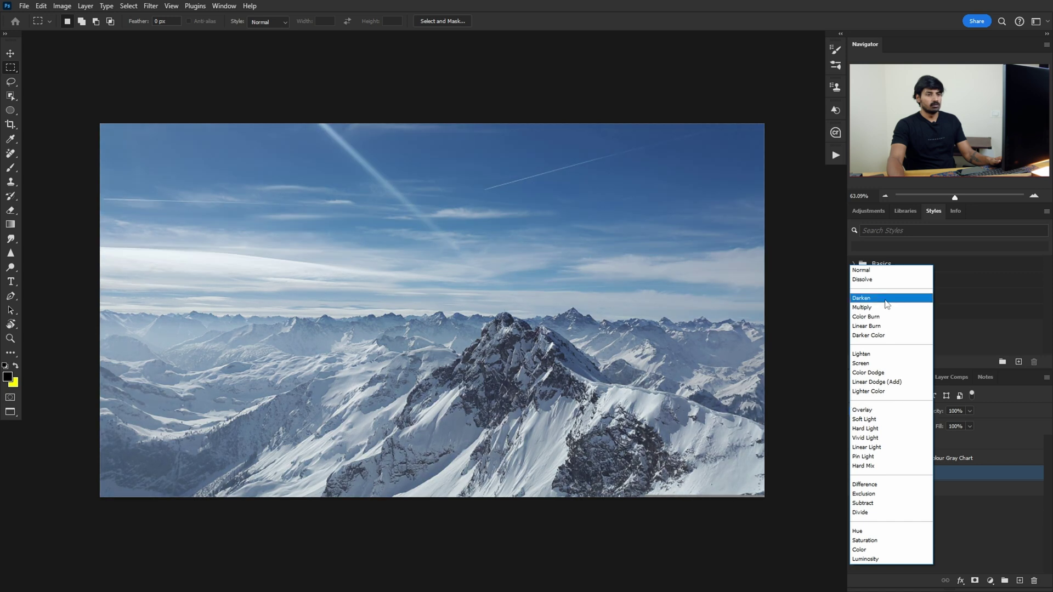
left_click(879, 311)
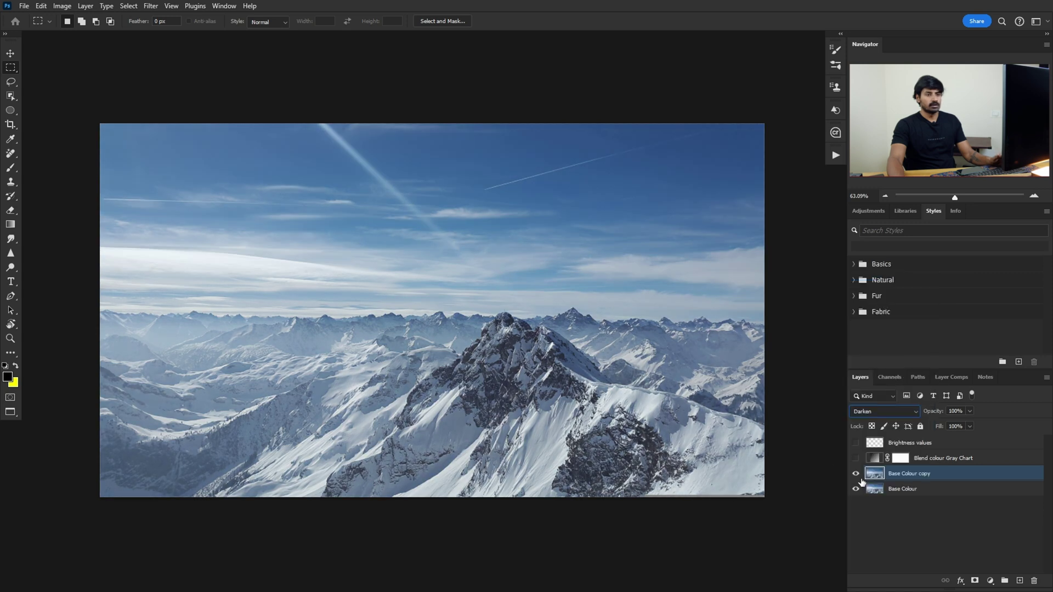
left_click(888, 412)
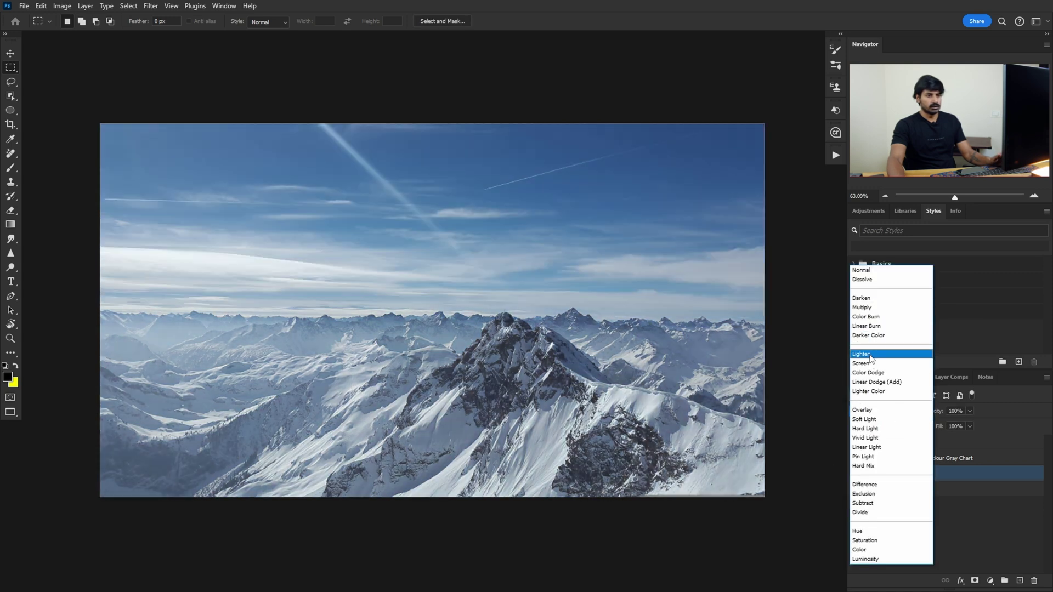
left_click(870, 354)
left_click(856, 474)
left_click(885, 413)
left_click(938, 489)
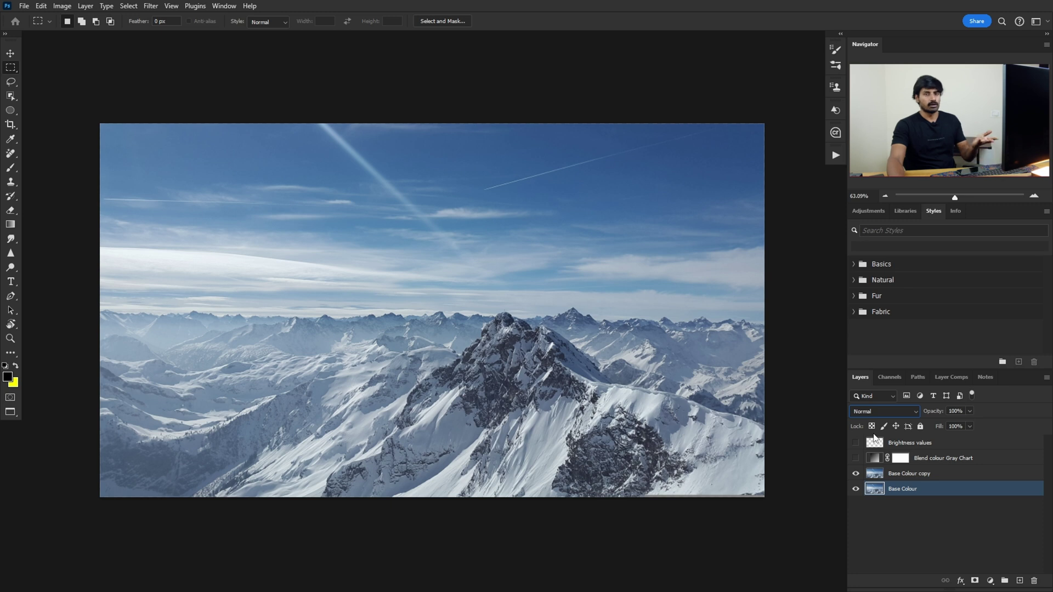
Select the Blend colour Gray Chart layer and set its blend mode to Hard Mix
left_click(929, 475)
left_click(927, 458)
left_click(908, 410)
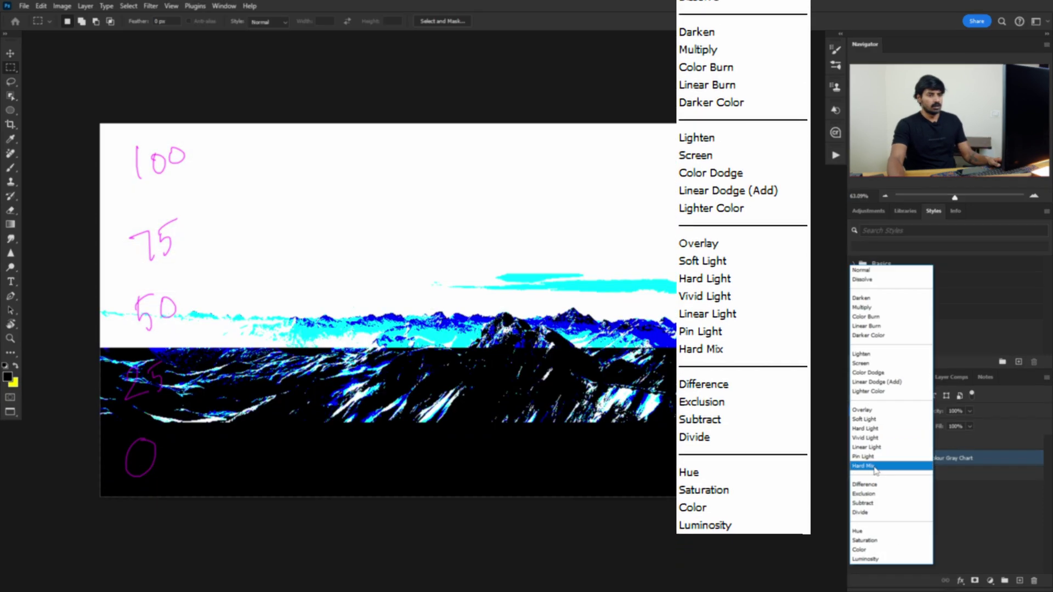
left_click(872, 466)
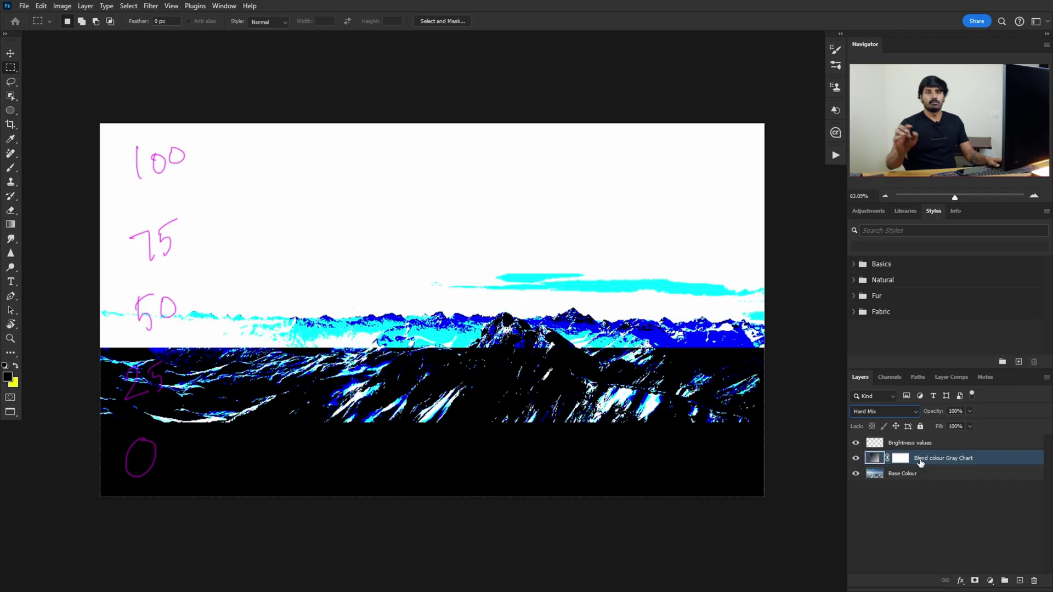
left_click(922, 462)
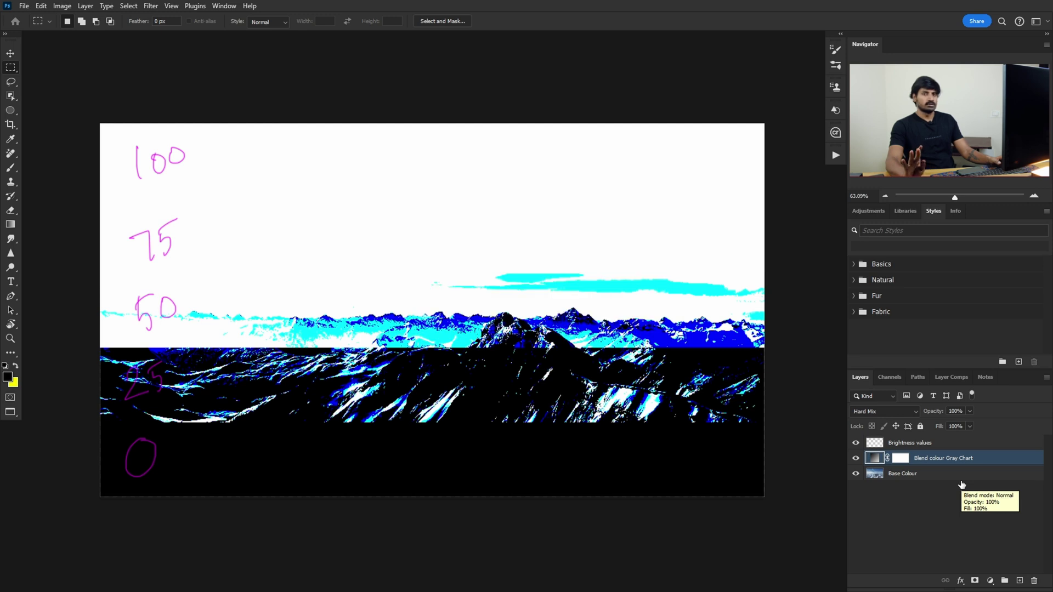
Show only the Base Colour layer and add a Gradient Map adjustment layer above it
left_click(932, 473)
left_click(855, 473, "alt")
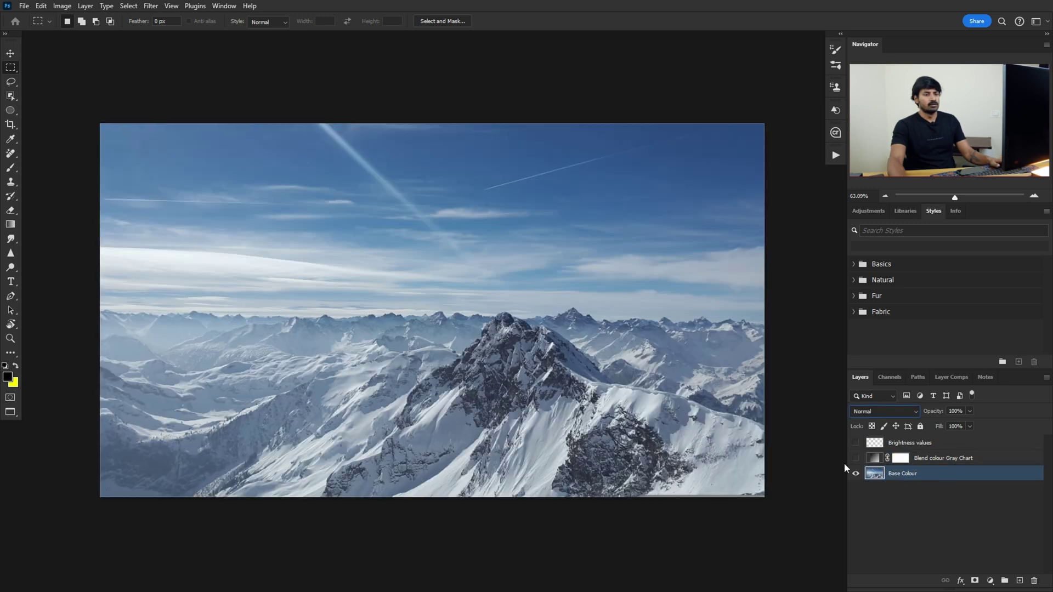
left_click(990, 580)
left_click(1003, 571)
Change the gradient map's gradient type to Noise
left_click(871, 180)
left_click(724, 215)
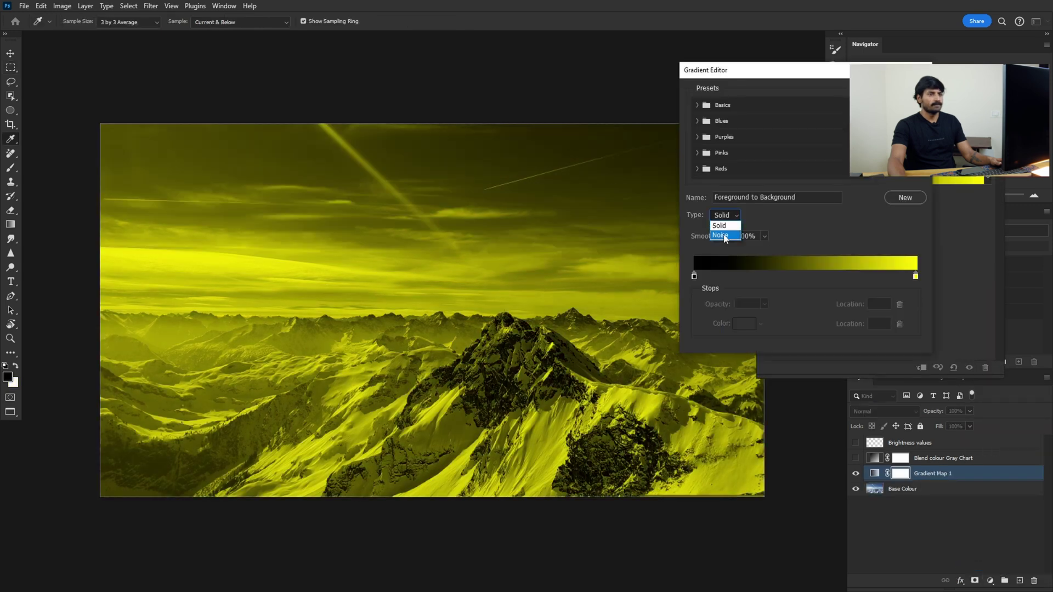
left_click(720, 235)
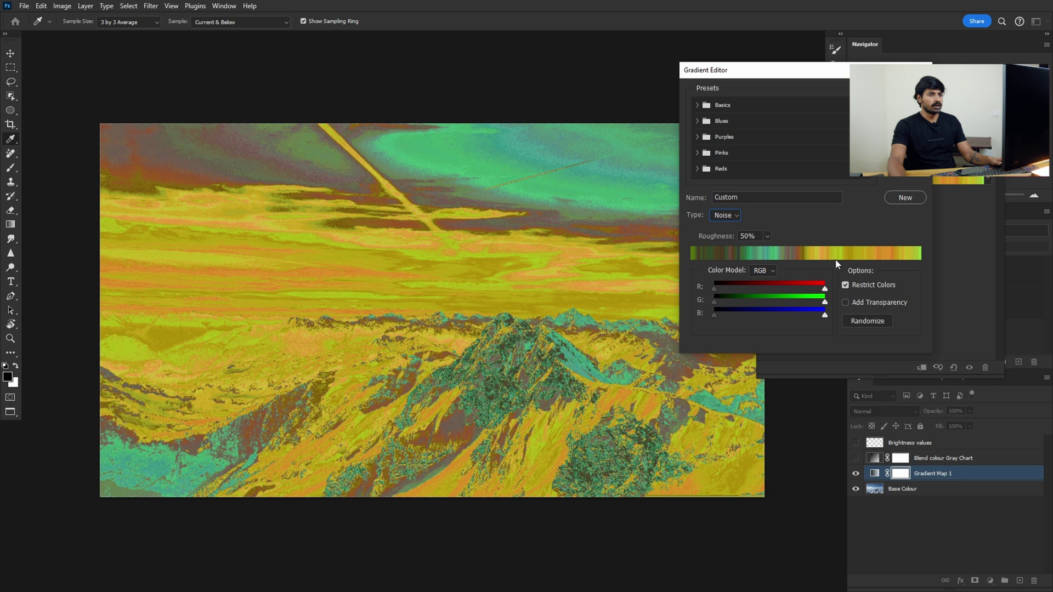
key("Return")
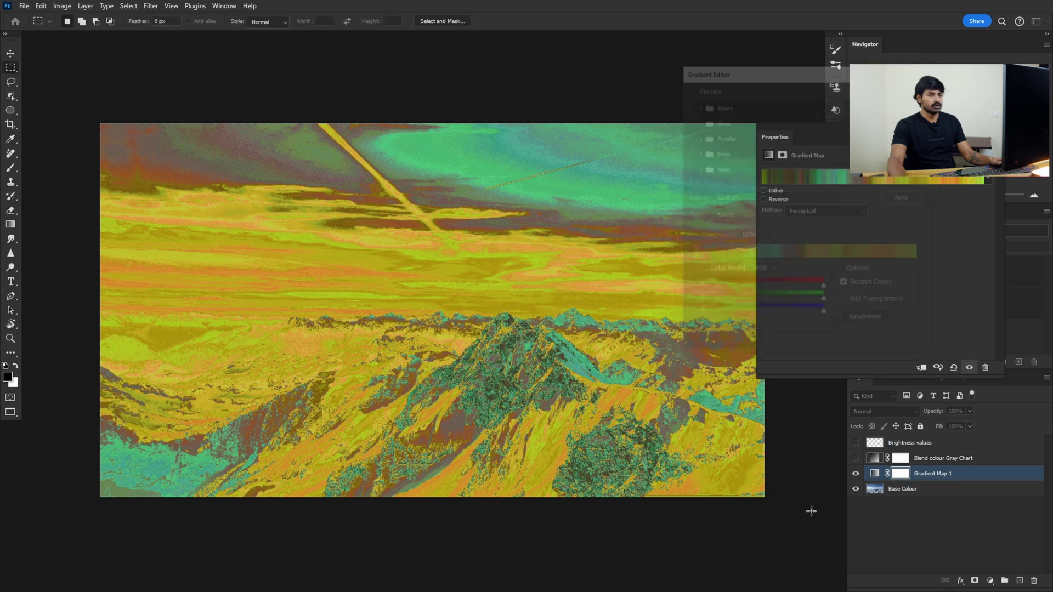
Set the Gradient Map 1 layer's blend mode to Hard Mix and toggle its visibility to compare with the original photo
left_click(900, 417)
left_click(899, 416)
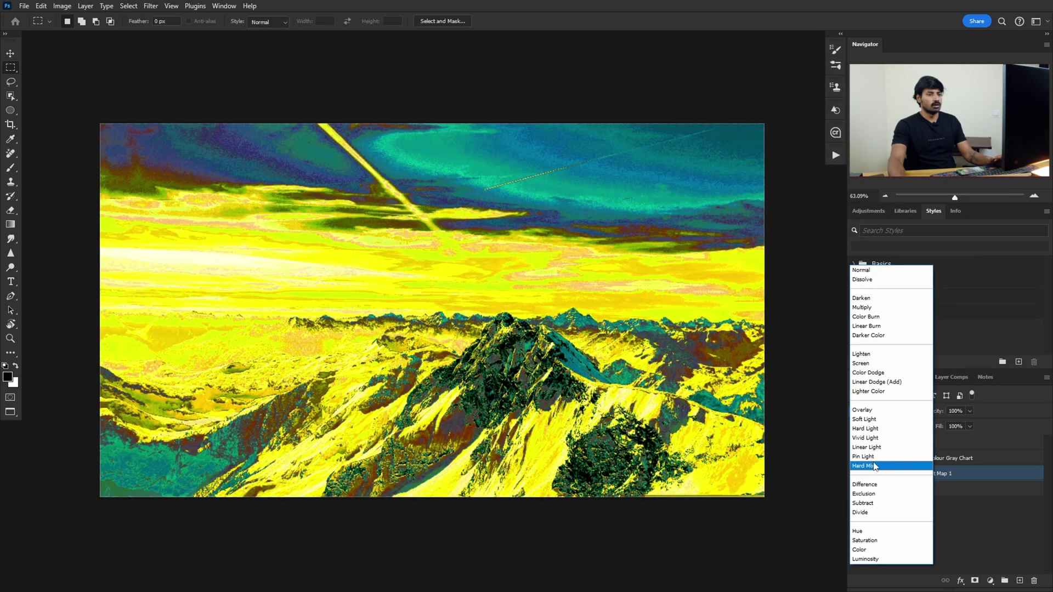
left_click(872, 464)
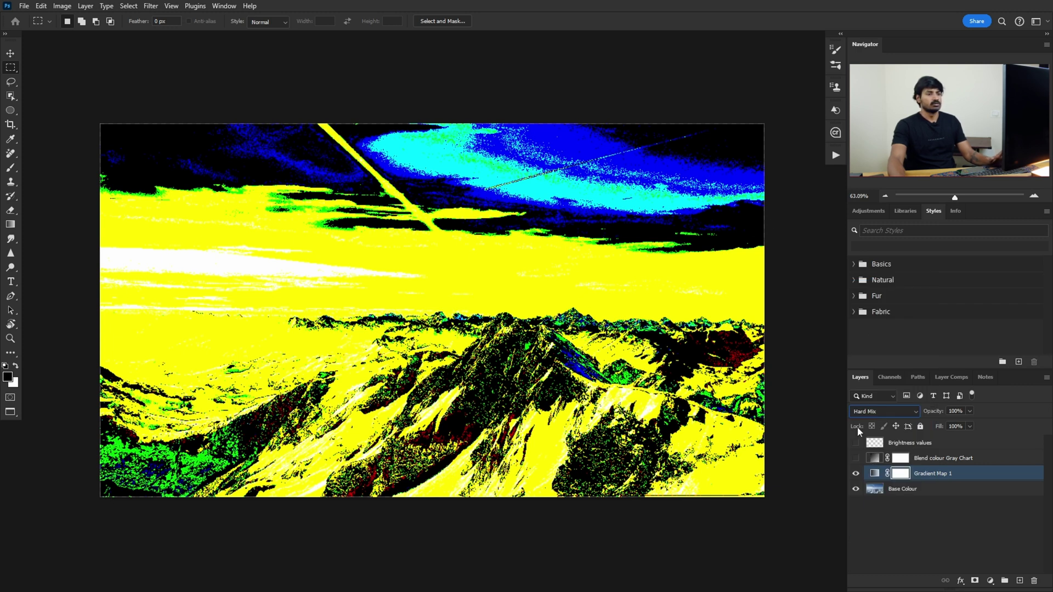
left_click(856, 474)
left_click(856, 474)
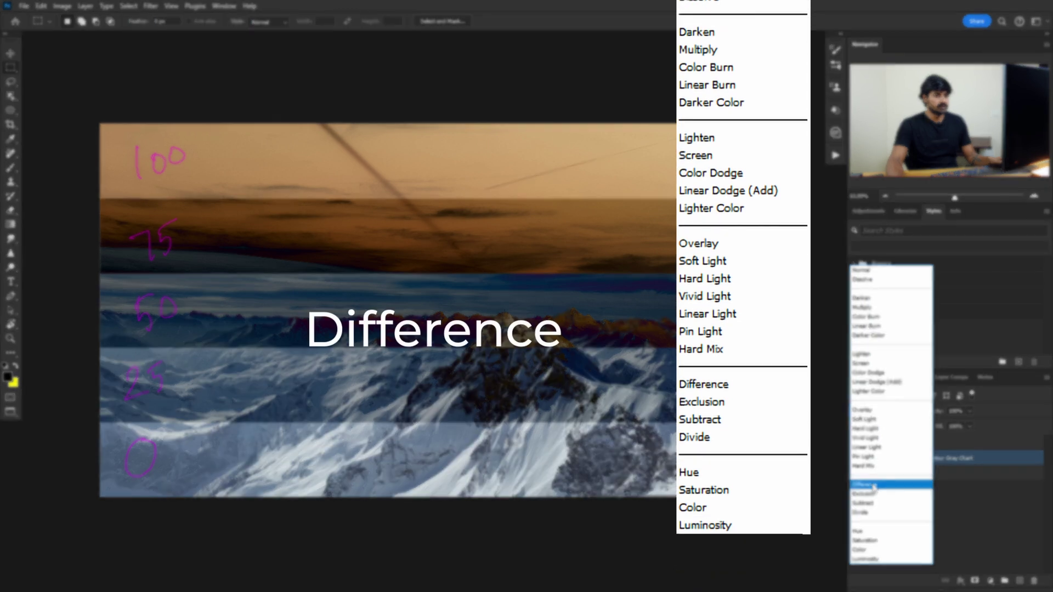
Set the Blend colour Gray Chart layer's blend mode to Difference, and hide it together with the Brightness values layer
left_click(874, 485)
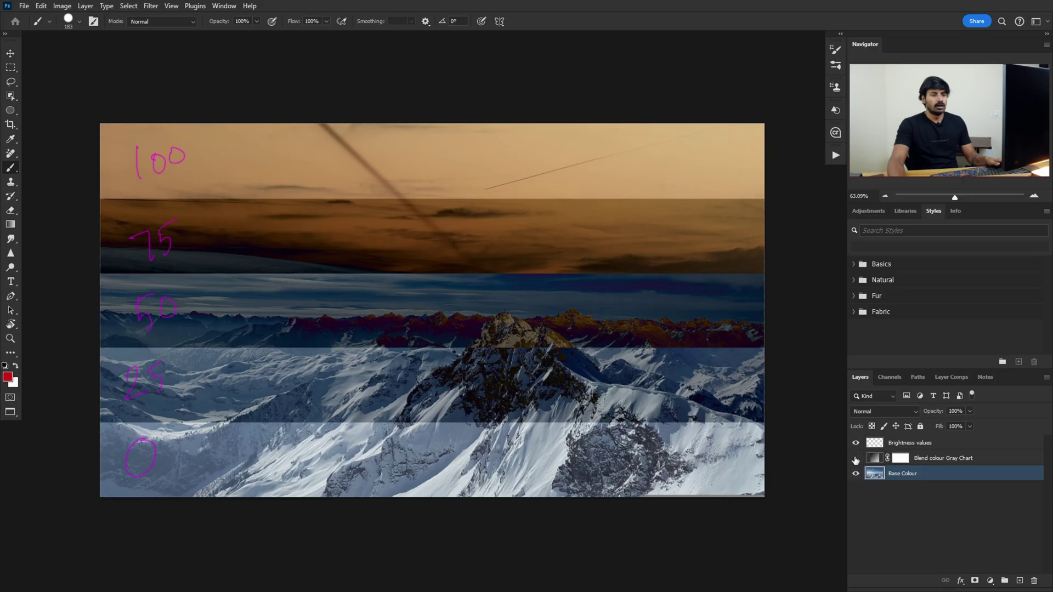
left_click(856, 458)
left_click(856, 443)
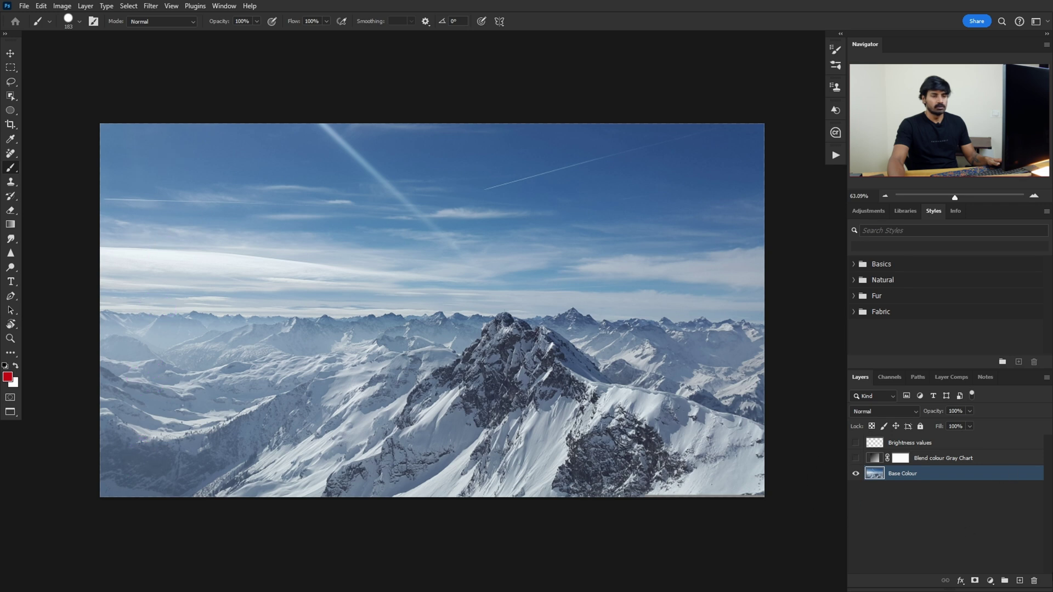
On a new layer with Base Colour hidden, paint one solid red dot with a 342 px brush in the canvas's left half
left_click(1019, 581)
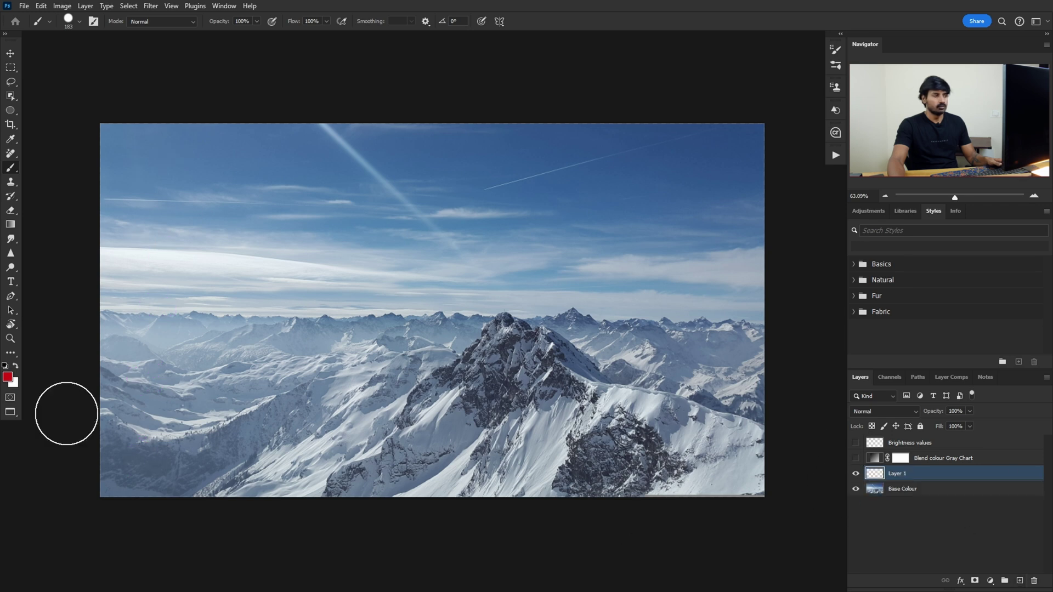
left_click(855, 489)
left_click_drag(295, 295, 330, 313)
left_click(309, 307)
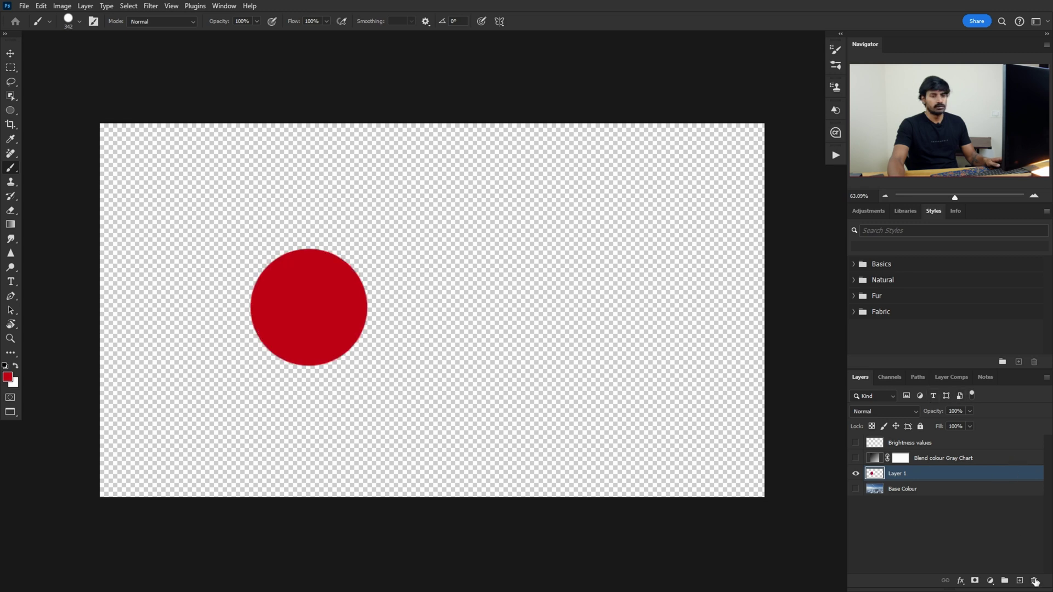
On a new layer, paint a second red dot overlapping the first one, and set that layer's blend mode to Difference
left_click(396, 309)
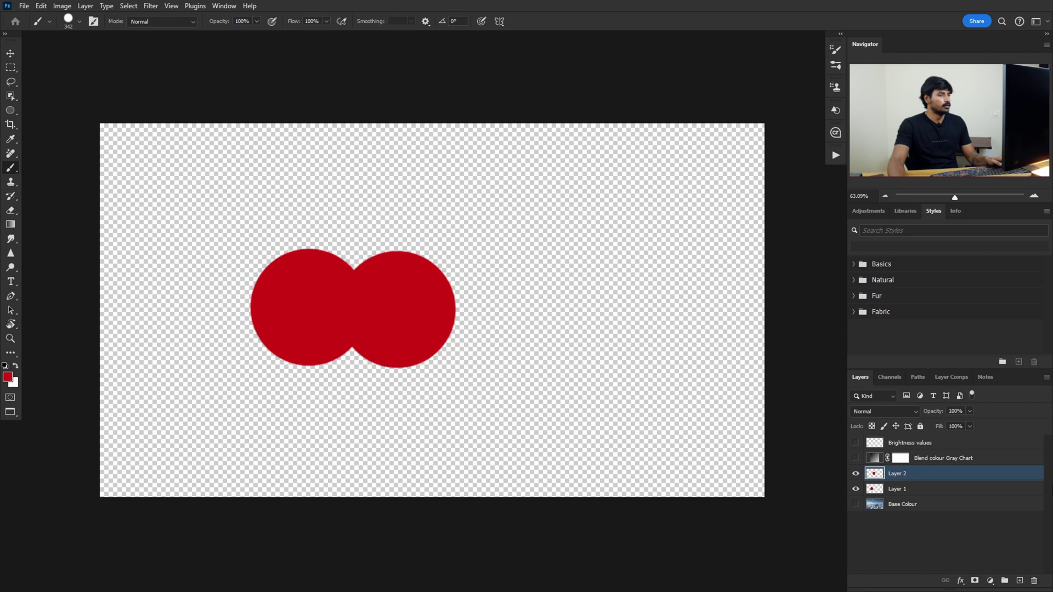
left_click(856, 410)
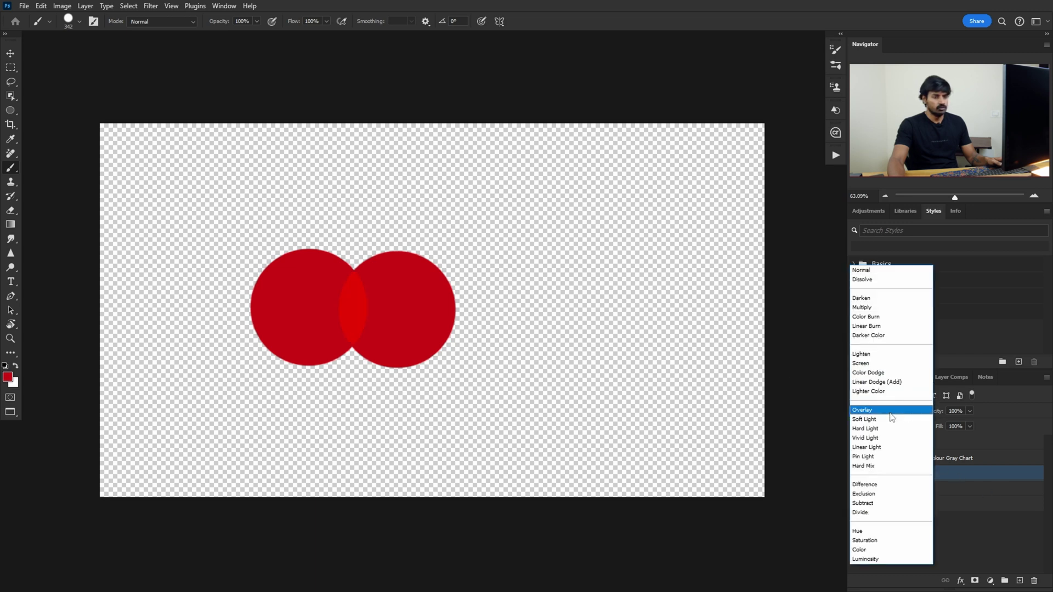
left_click(870, 485)
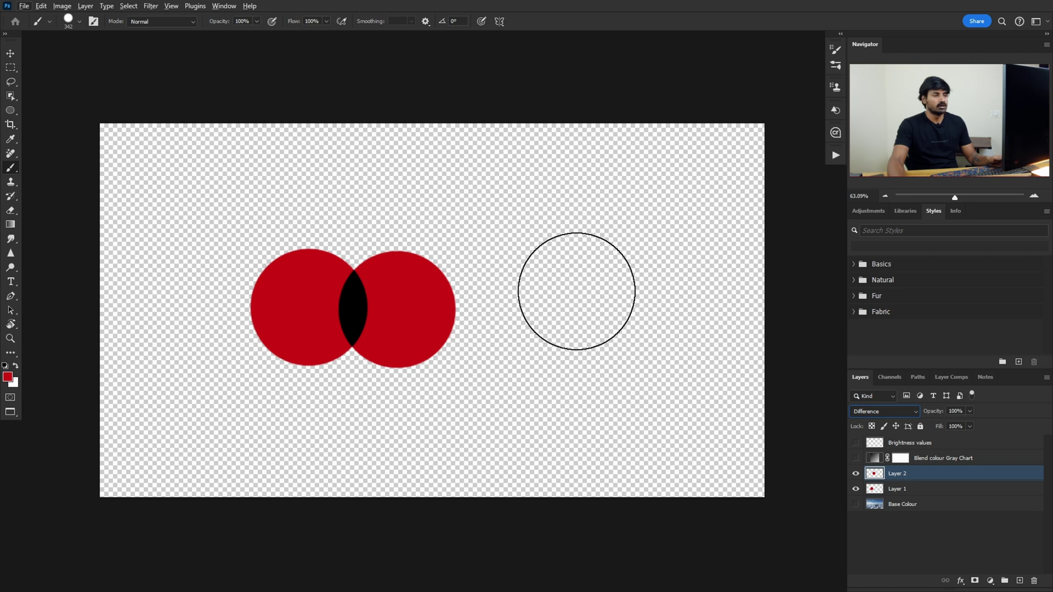
Paint a white dot on Layer 2 with a 301 px brush, overlapping the lower left edge of the first red dot
key("bracketleft")
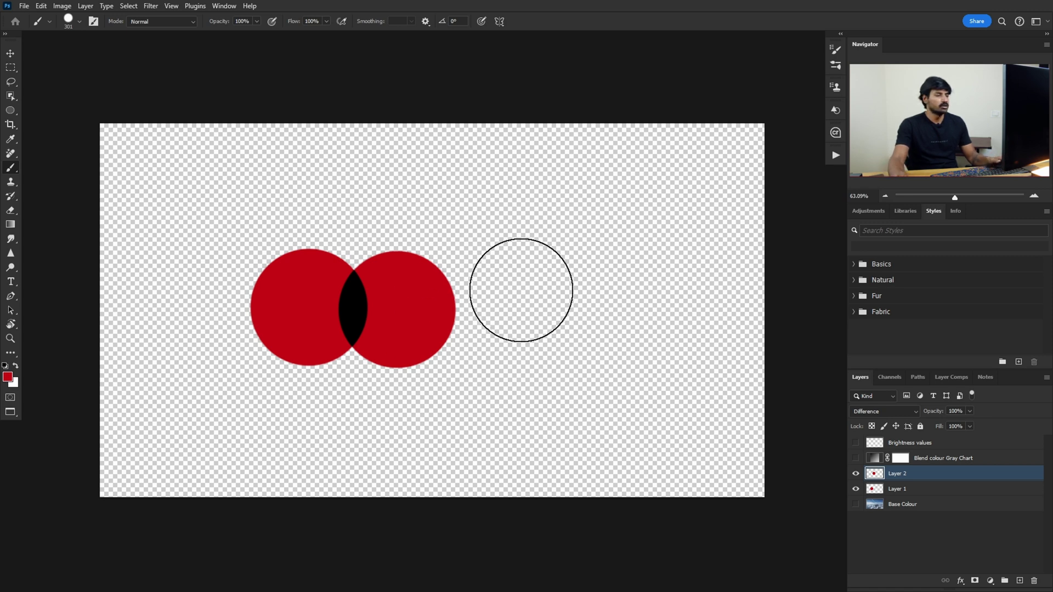
key("x")
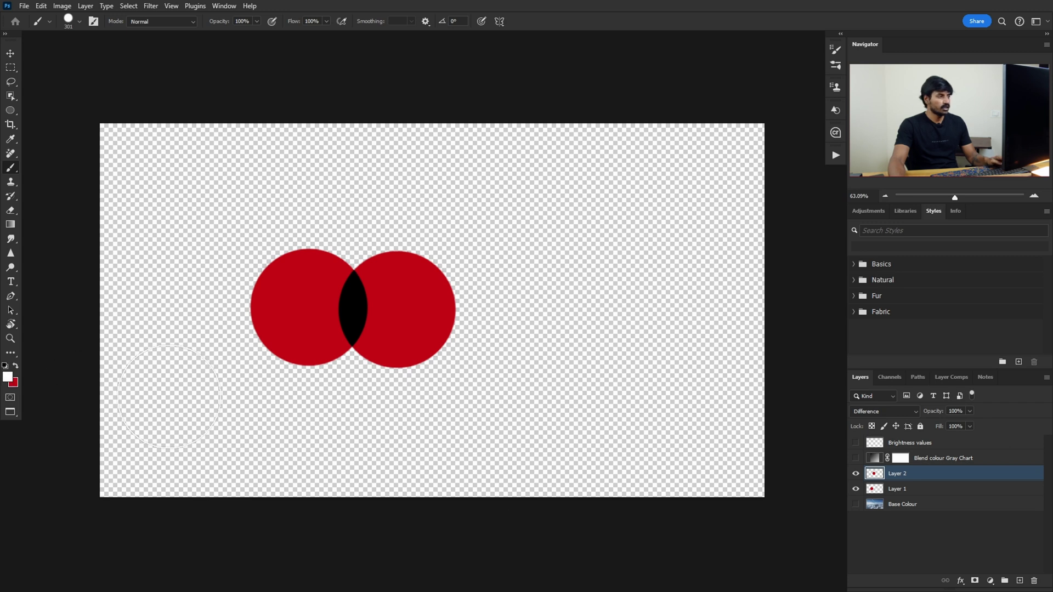
left_click(278, 375)
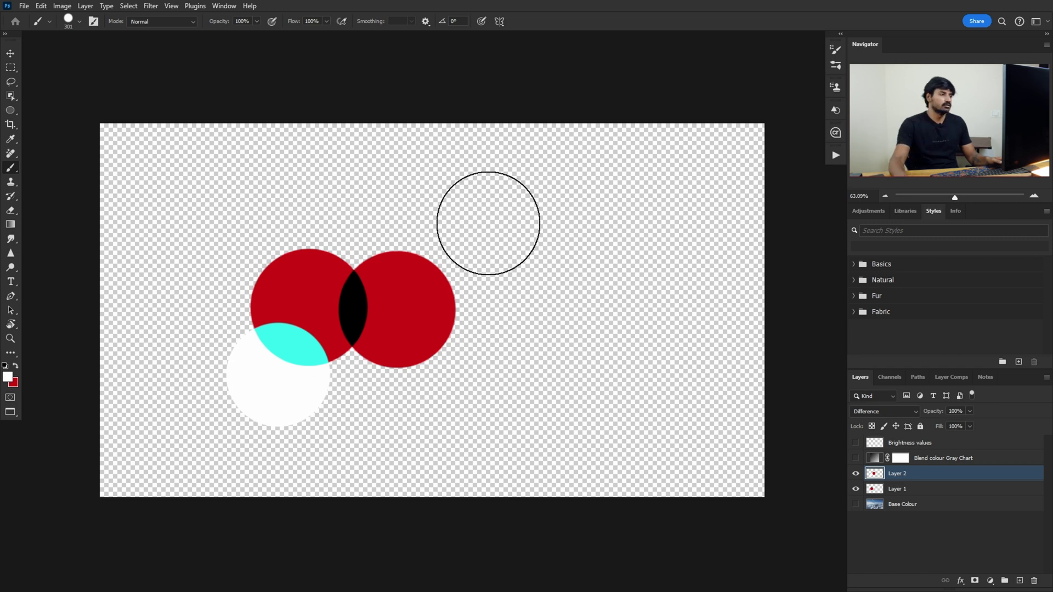
Paint two black dots on Layer 2, overlapping the upper outer edges of the two red dots
key("x")
key("d")
left_click(442, 254)
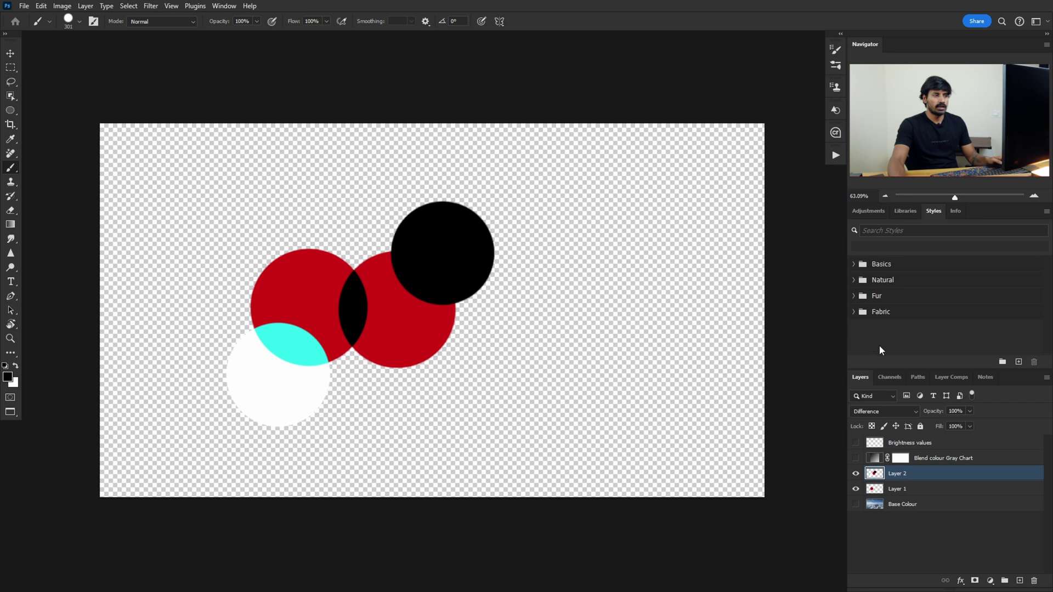
left_click(254, 257)
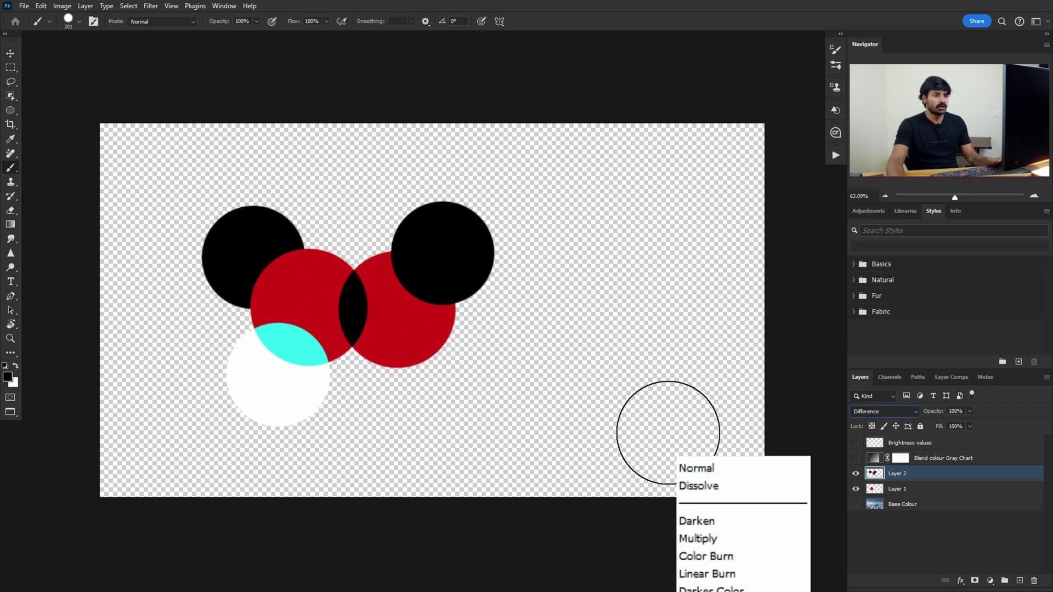
Reapply Difference to Layer 2, and try Subtract as its blend mode to compare the overlaps
left_click(894, 411)
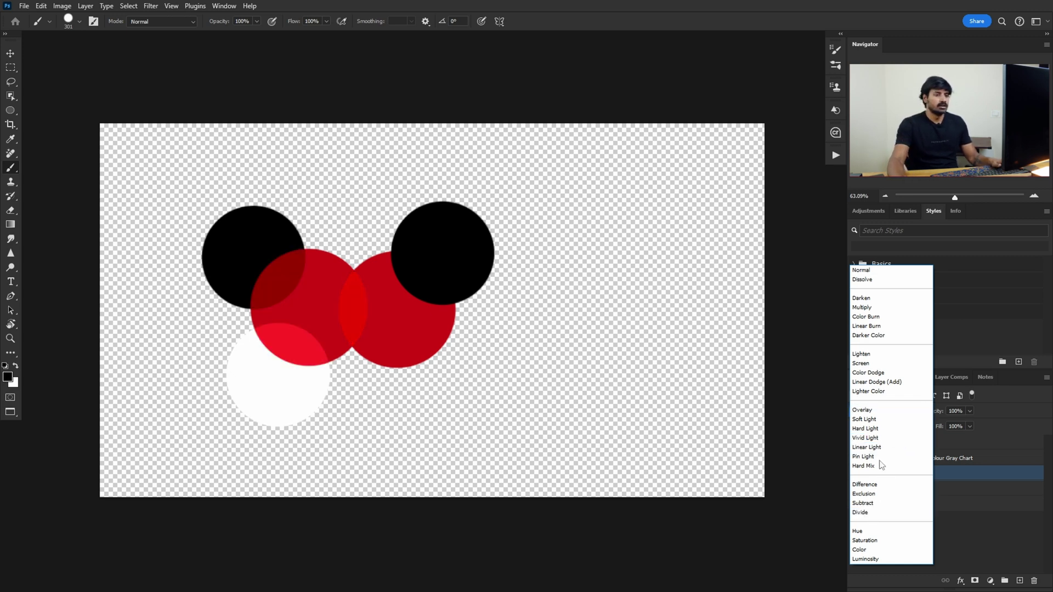
left_click(902, 484)
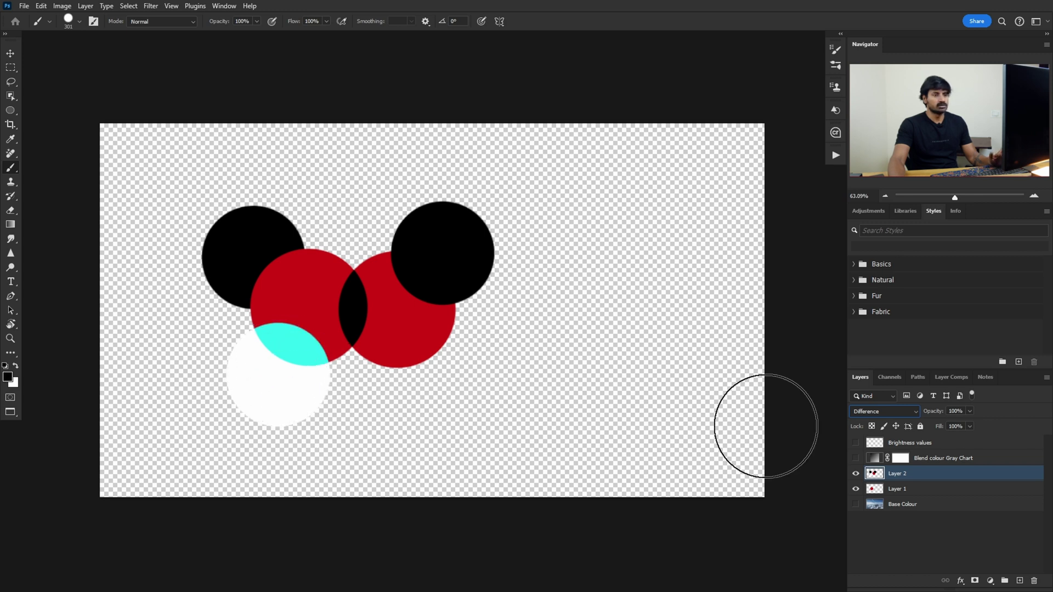
left_click(902, 414)
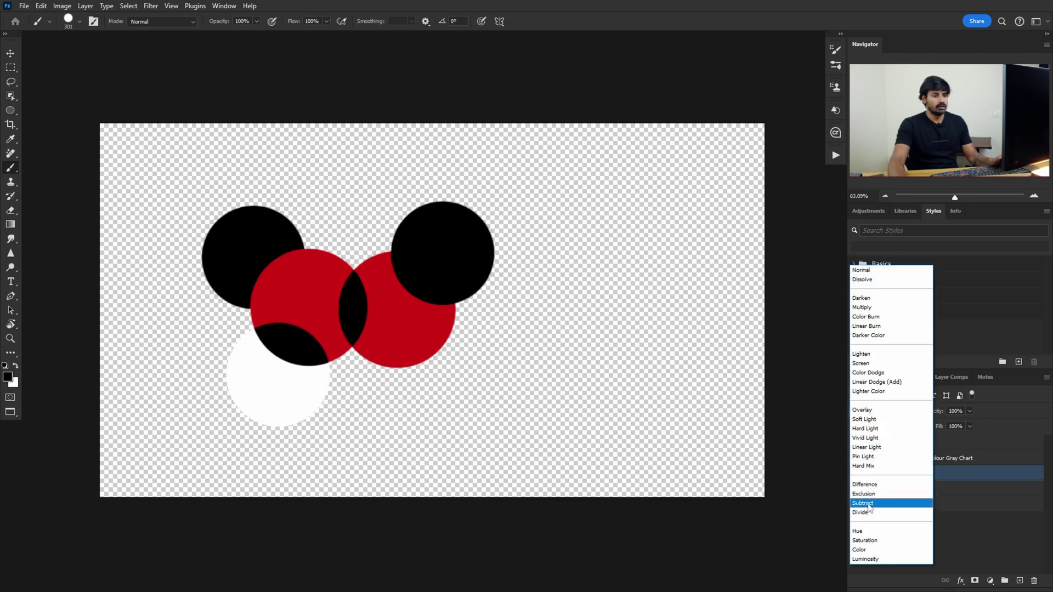
left_click(866, 504)
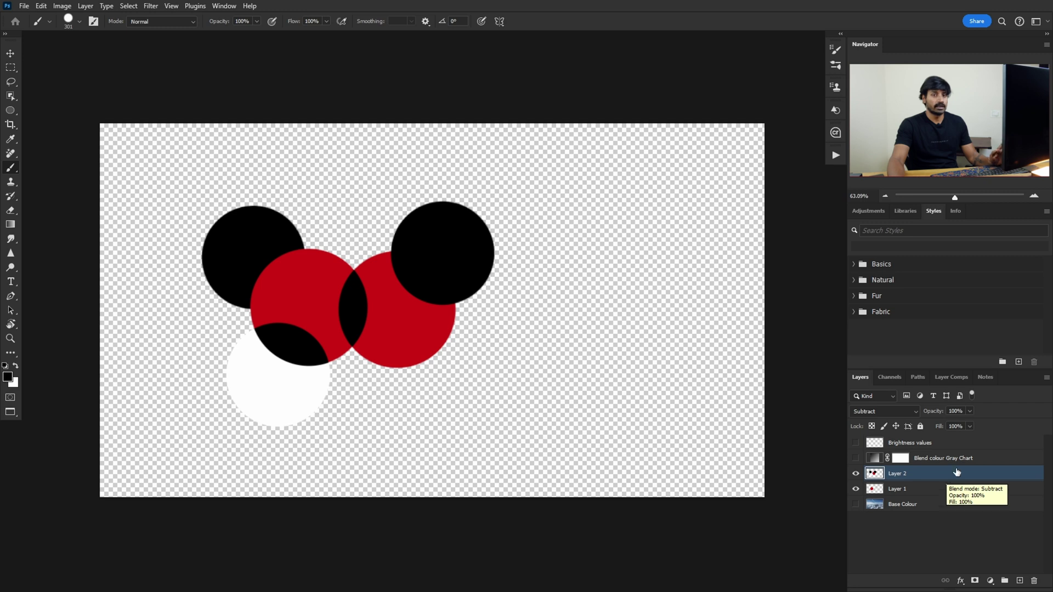
Try a Color Balance adjustment above Layer 2 with midtones at Cyan-Red +1, Magenta-Green -44 and Yellow-Blue -62
left_click(991, 581)
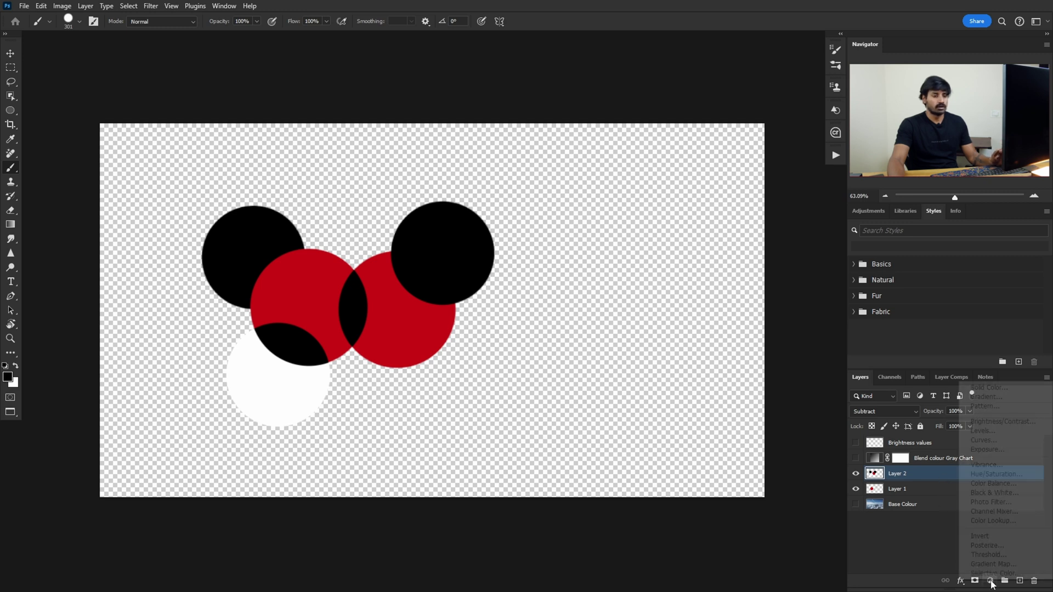
left_click(999, 484)
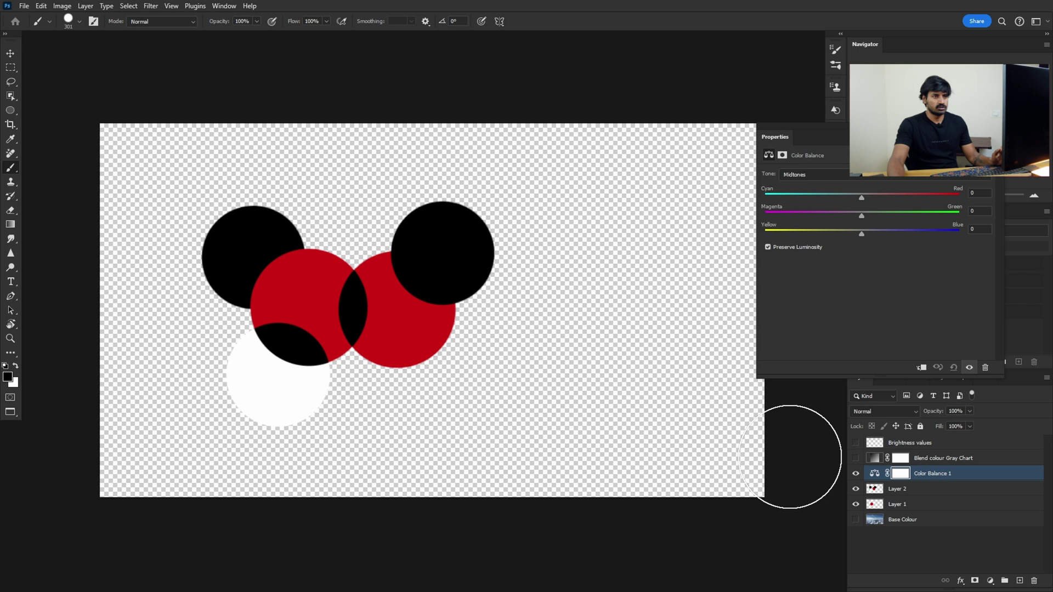
left_click_drag(903, 136, 727, 132)
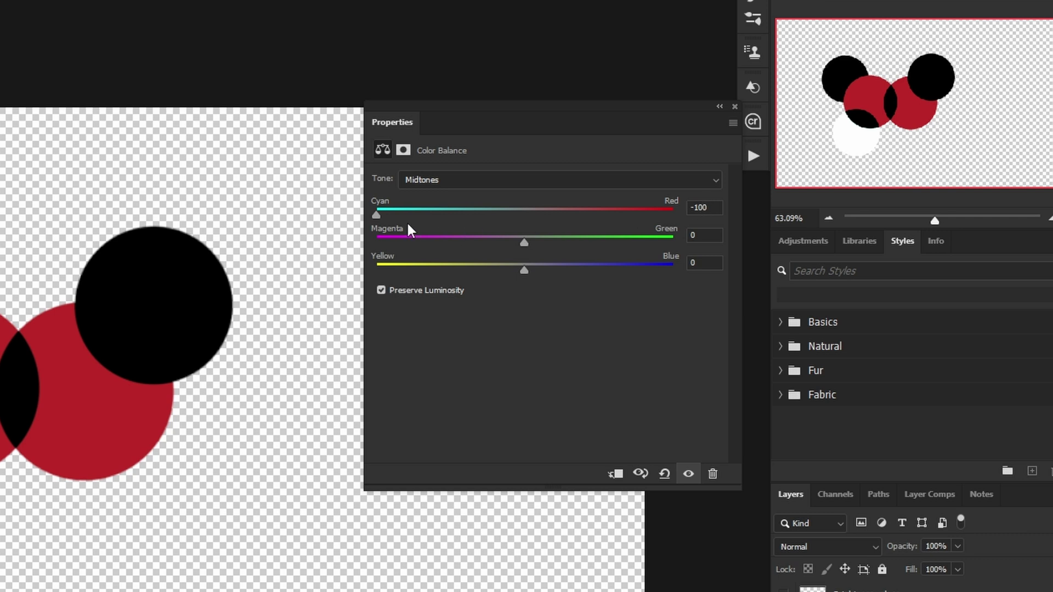
left_click_drag(473, 217, 538, 219)
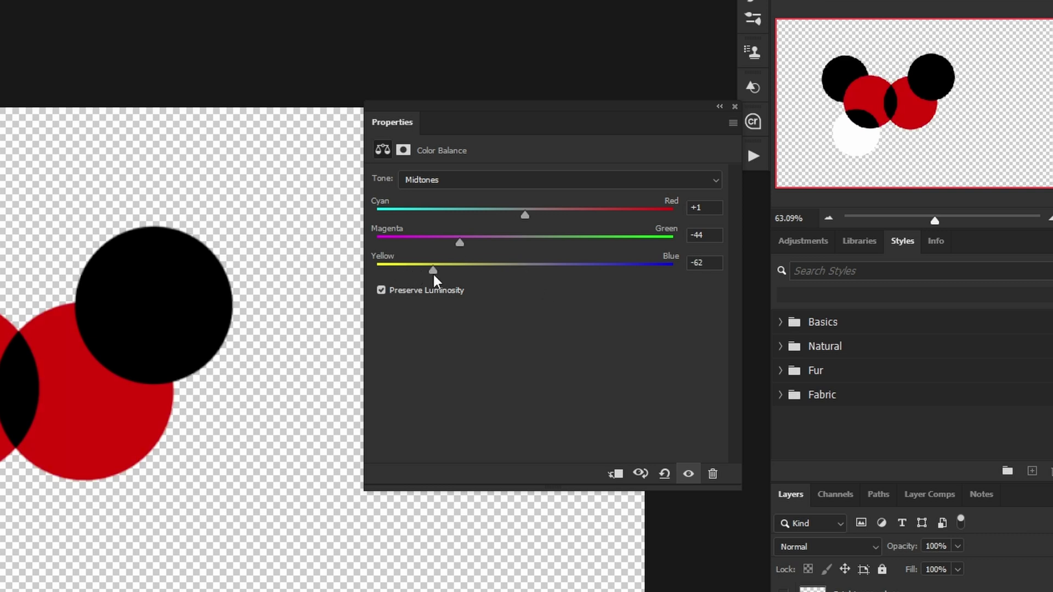
left_click(735, 107)
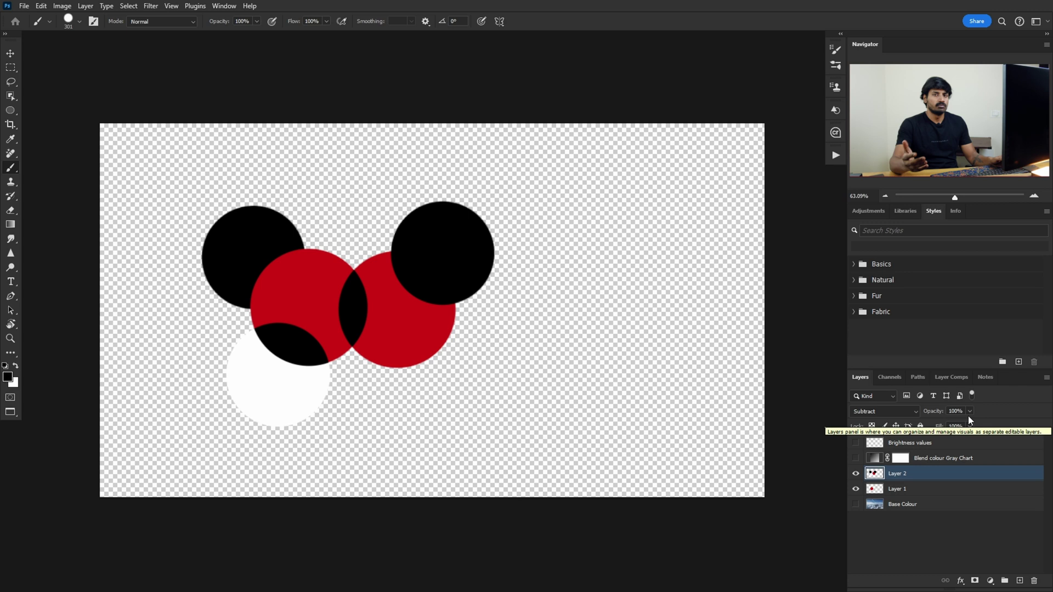
Set Layer 2's blend mode to Difference, and paint a yellow ffff00 dot on Layer 1 in the canvas's right half with a 383 px brush
left_click(890, 411)
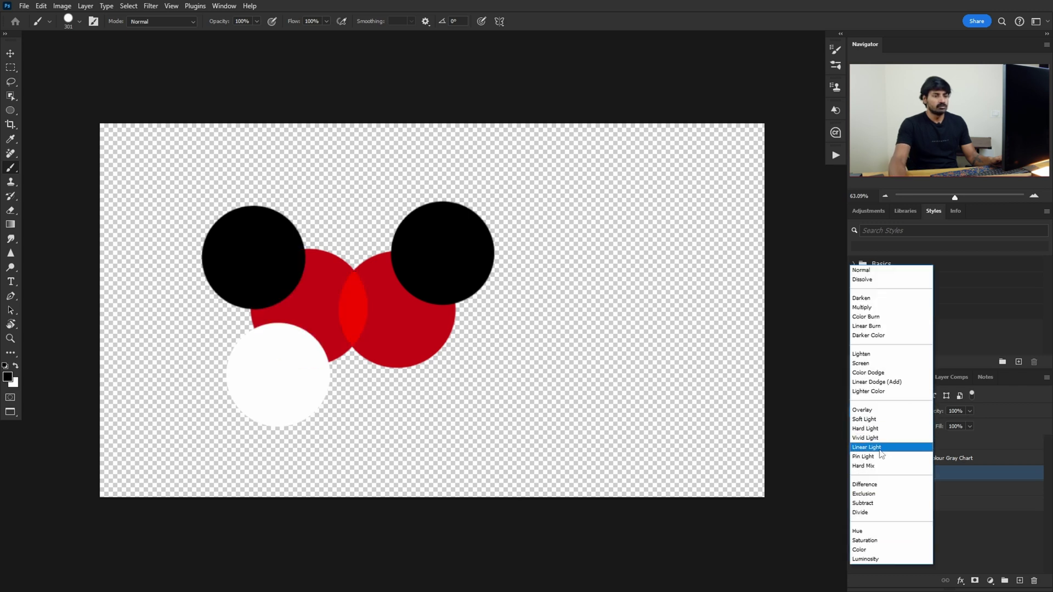
left_click(865, 485)
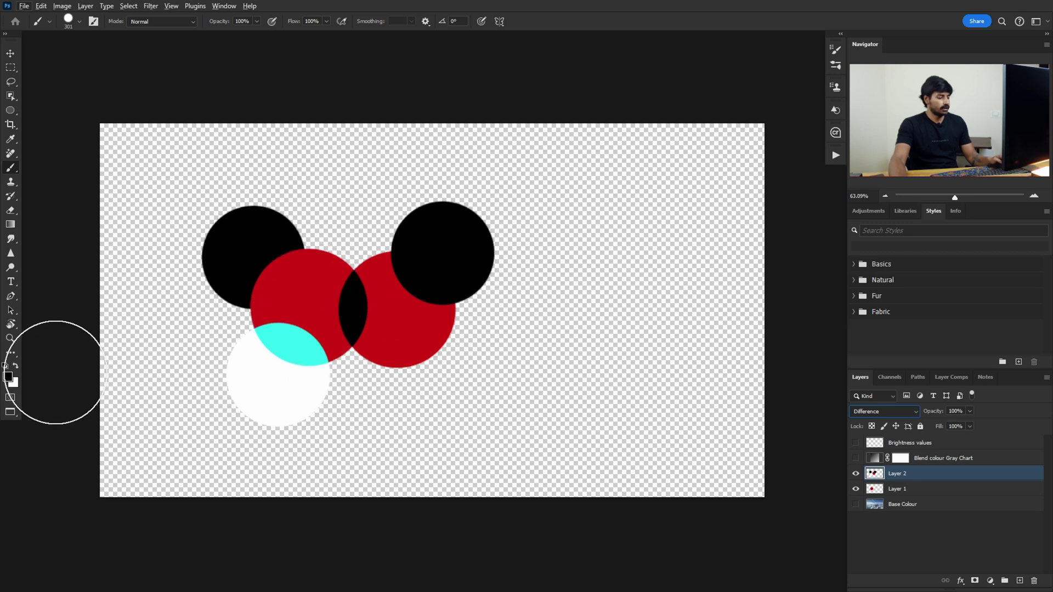
left_click(7, 376)
type("ffff00")
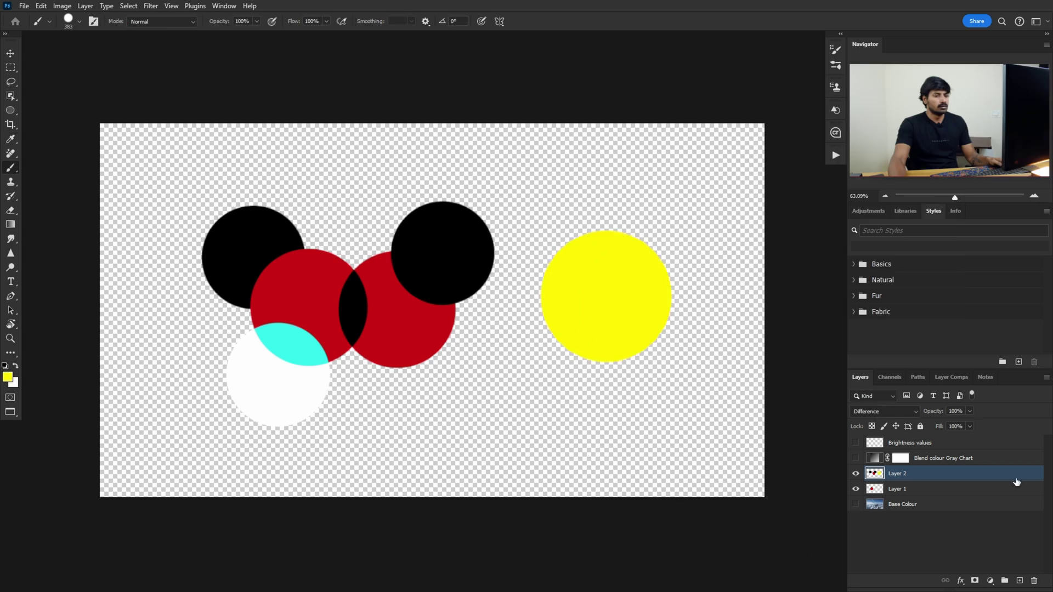
key("ctrl+z")
left_click(926, 490)
left_click(611, 312)
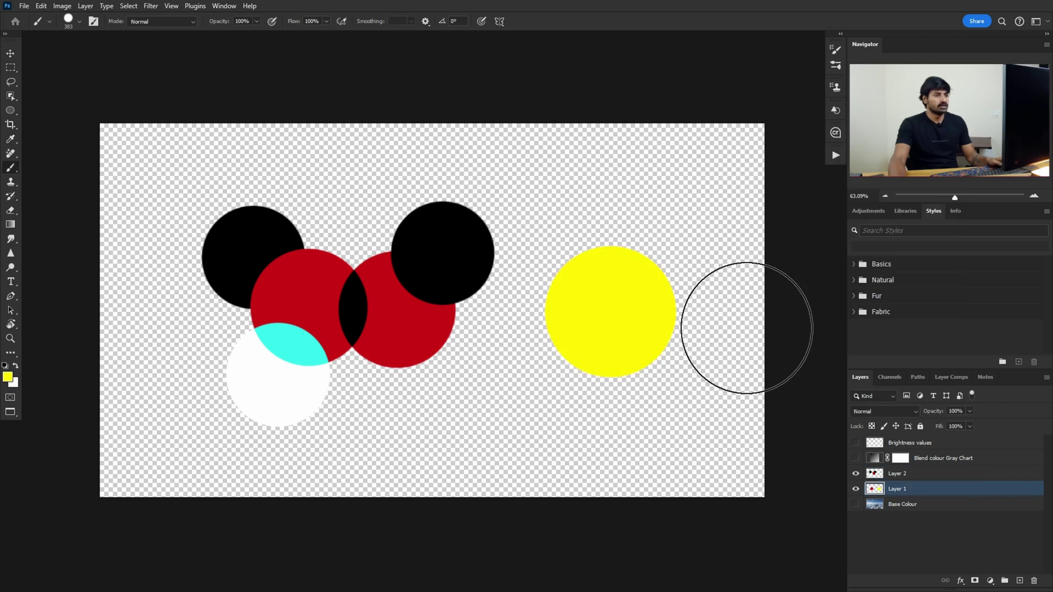
Paint a white dot on Layer 2 overlapping the lower part of the yellow dot
left_click(934, 475)
key("x")
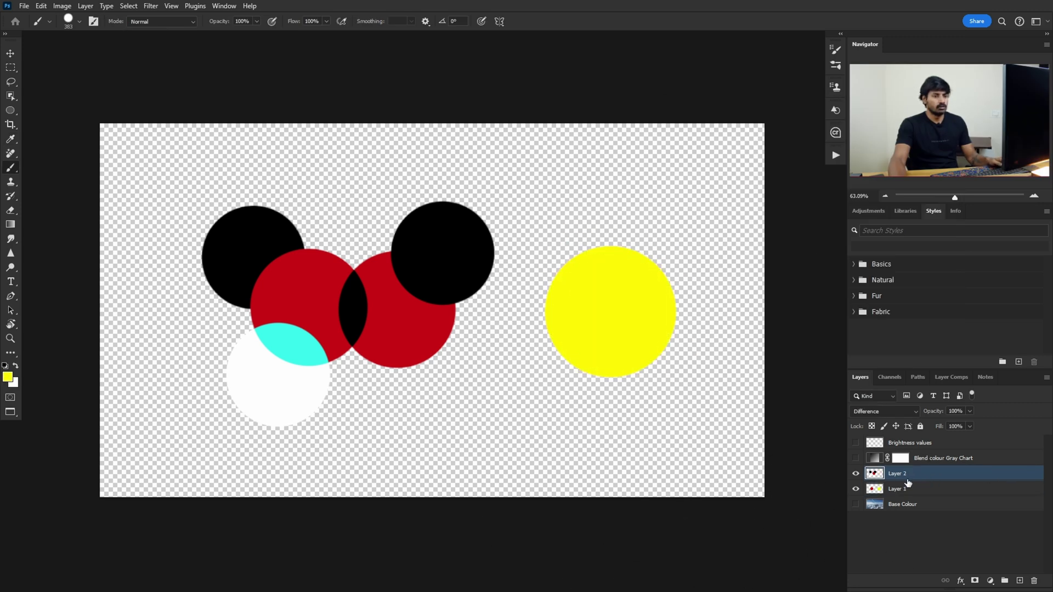
left_click(600, 383)
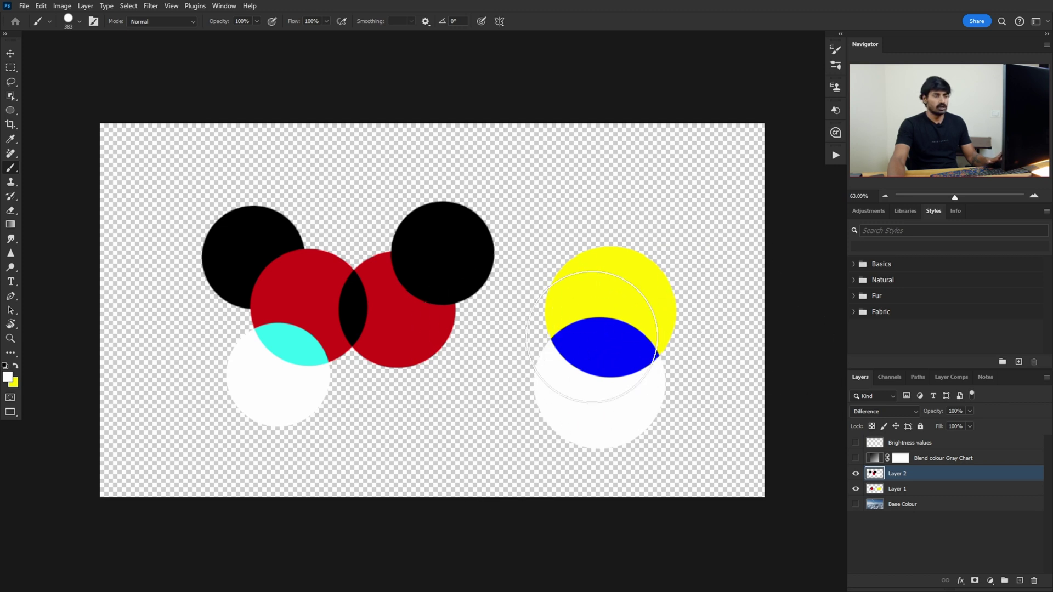
Set the Blend colour Gray Chart layer's blend mode to Exclusion
key("Down")
key("Down")
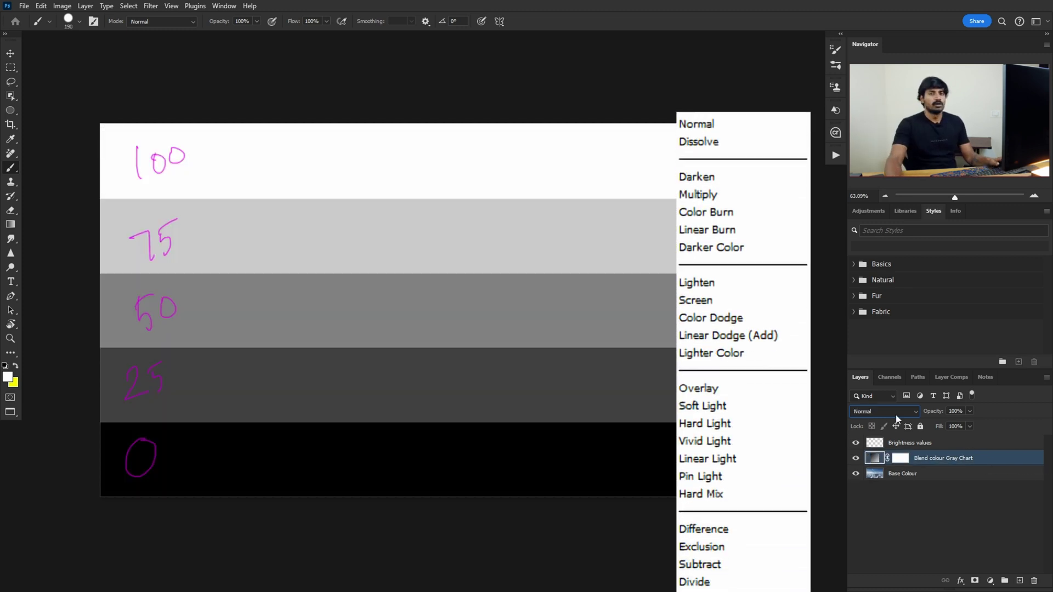
left_click(897, 412)
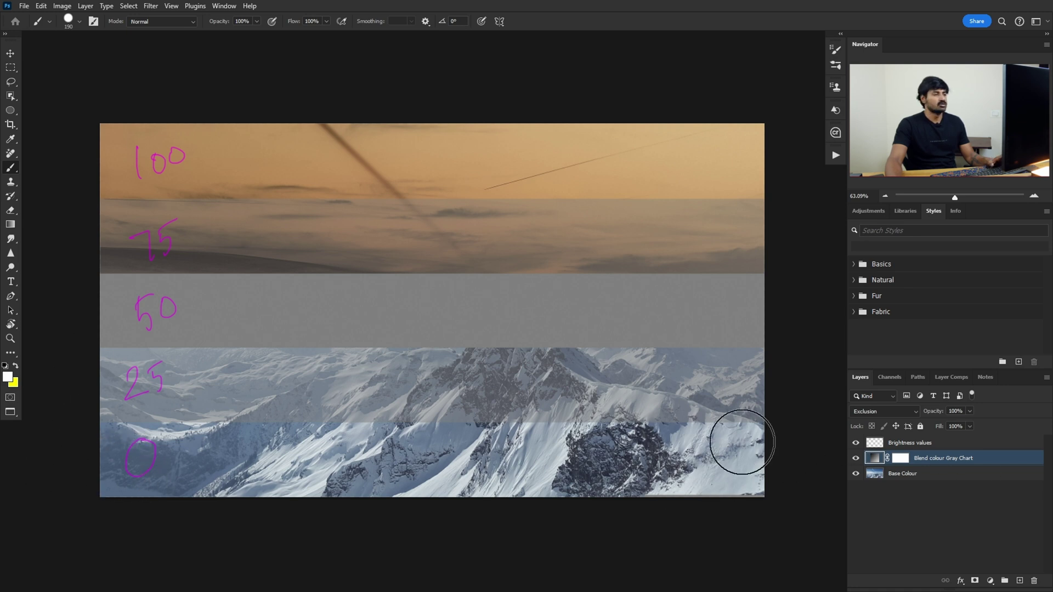
Step back through the last two changes, and set the Blend colour Gray Chart layer to Difference for comparison with Exclusion
key("ctrl+z")
key("ctrl+z")
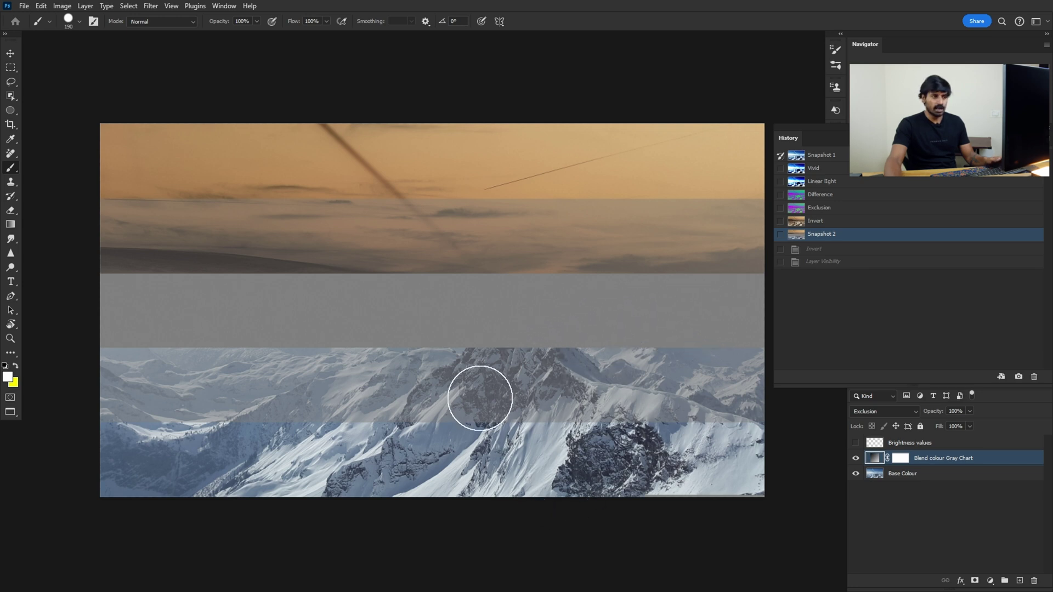
left_click(884, 412)
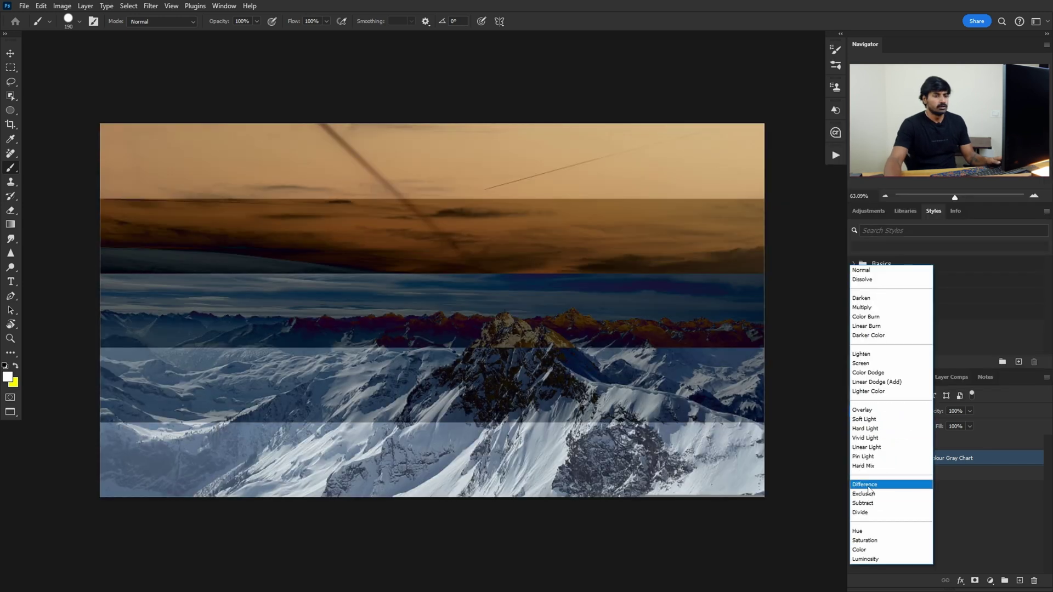
left_click(884, 484)
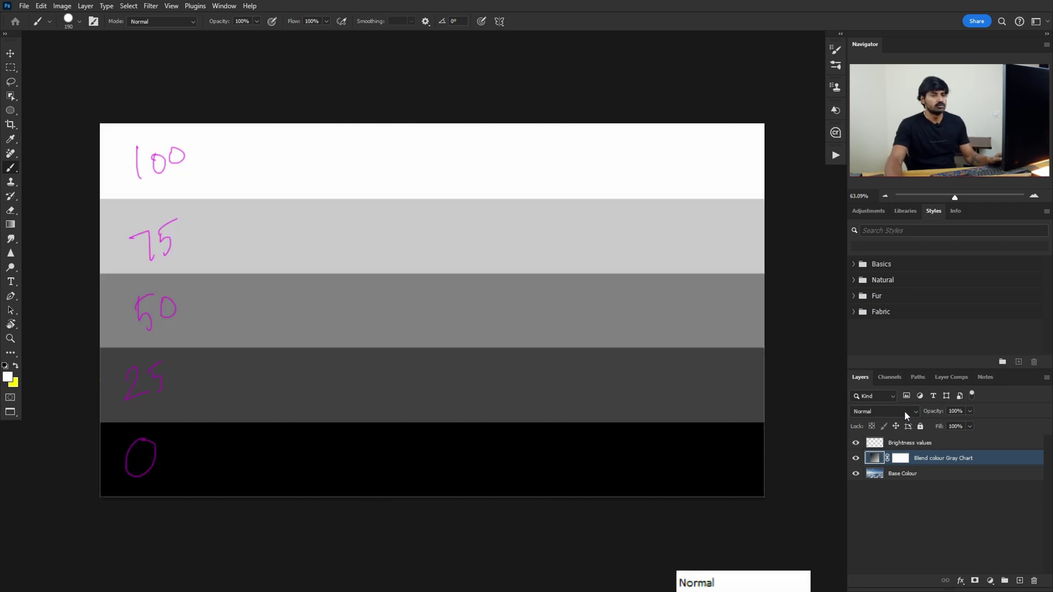
left_click(904, 410)
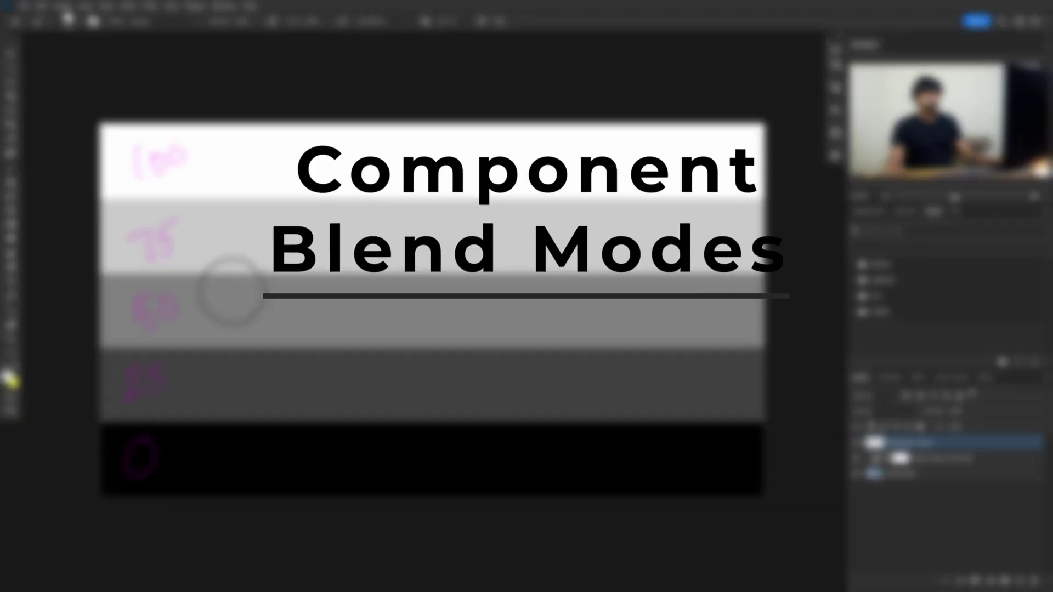
left_click(883, 410)
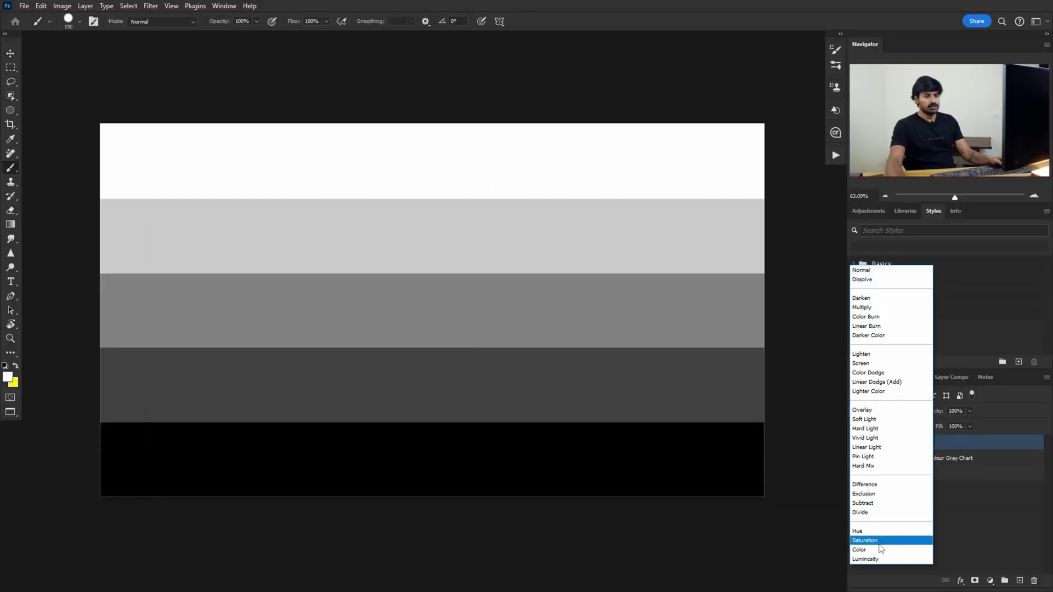
key("Escape")
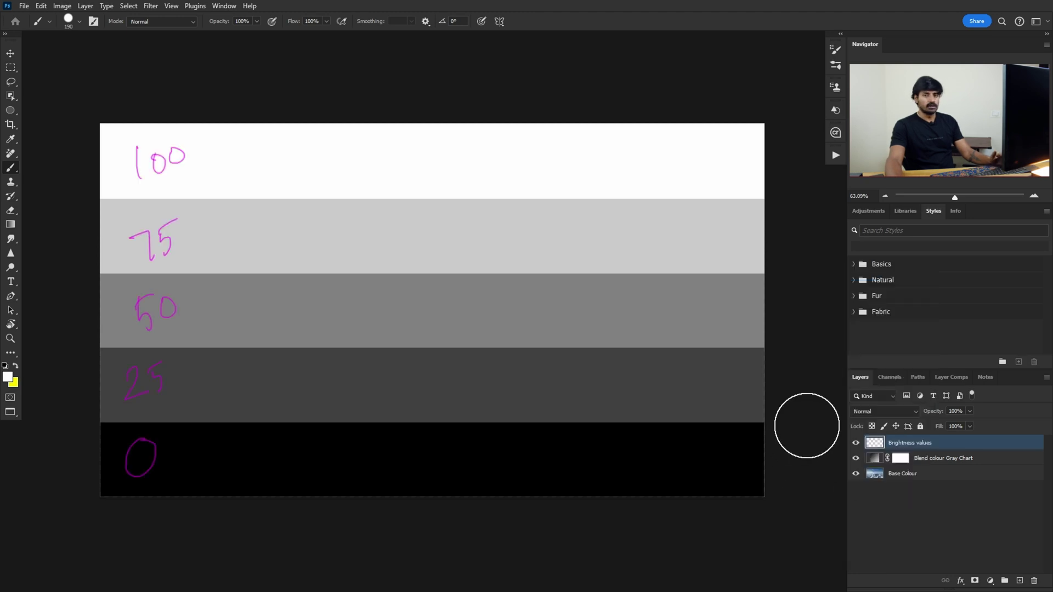
Hide the Brightness values, Blend colour Gray Chart and Base Colour layers, and add a Solid Color fill layer on top
left_click_drag(856, 474, 855, 443)
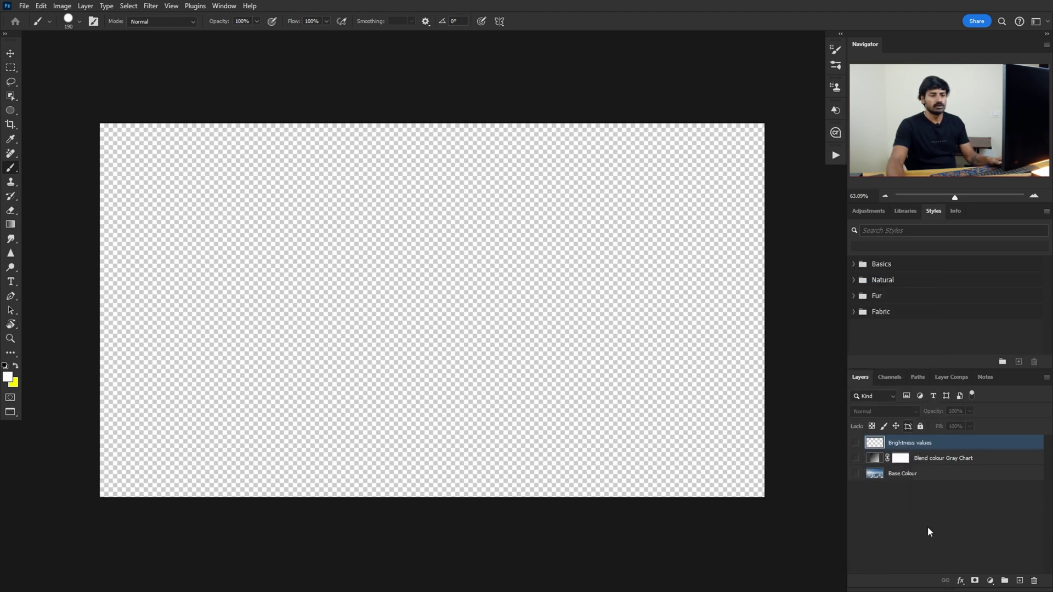
left_click(991, 580)
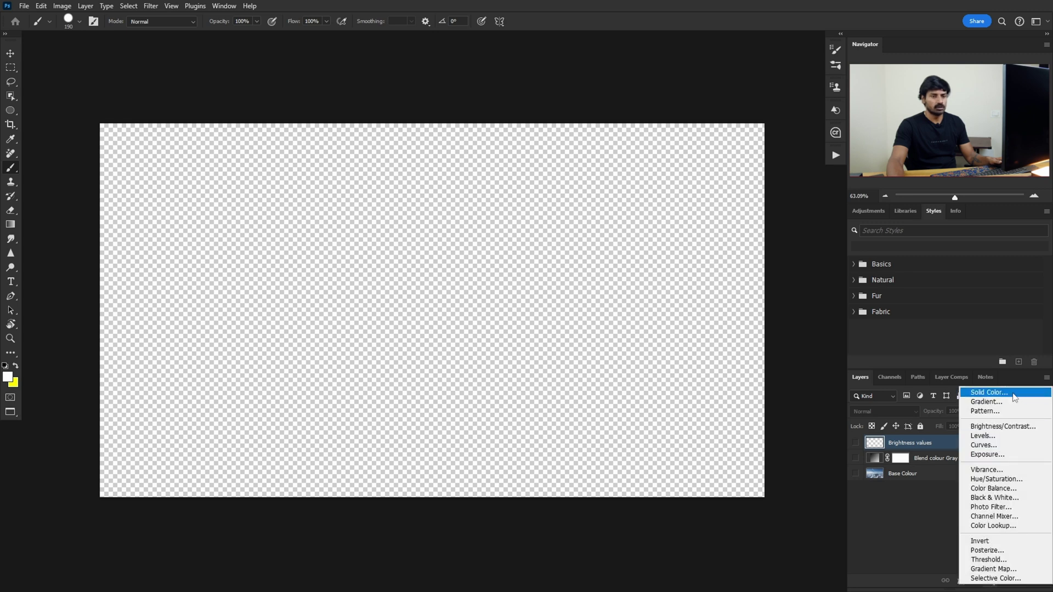
left_click(1016, 394)
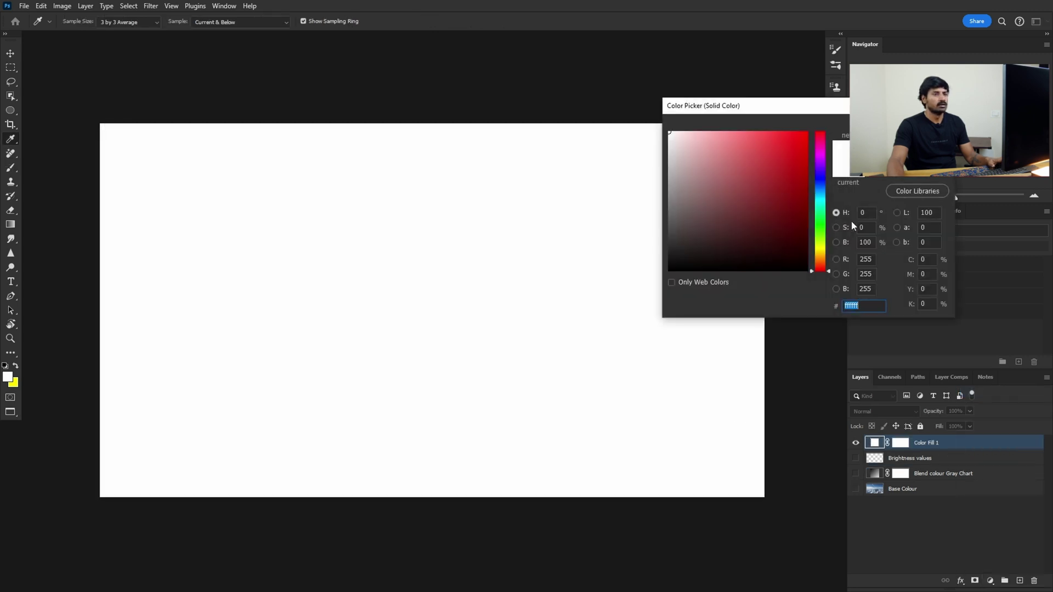
Set the new fill colour to hue 50, saturation 50% and brightness 50%
left_click(872, 212)
type("50")
key("Tab")
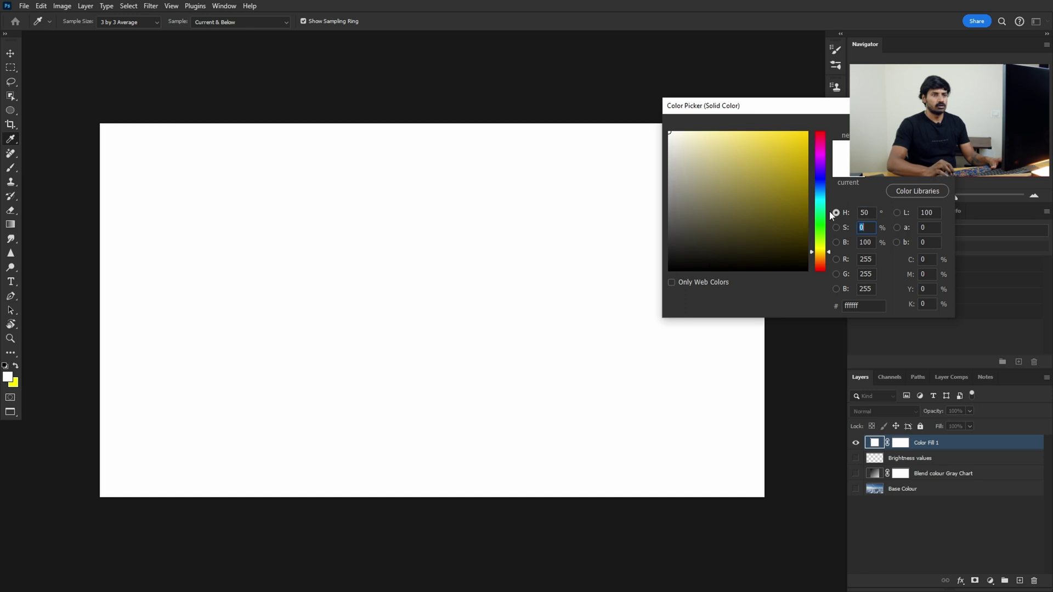
type("50")
key("Tab")
type("58")
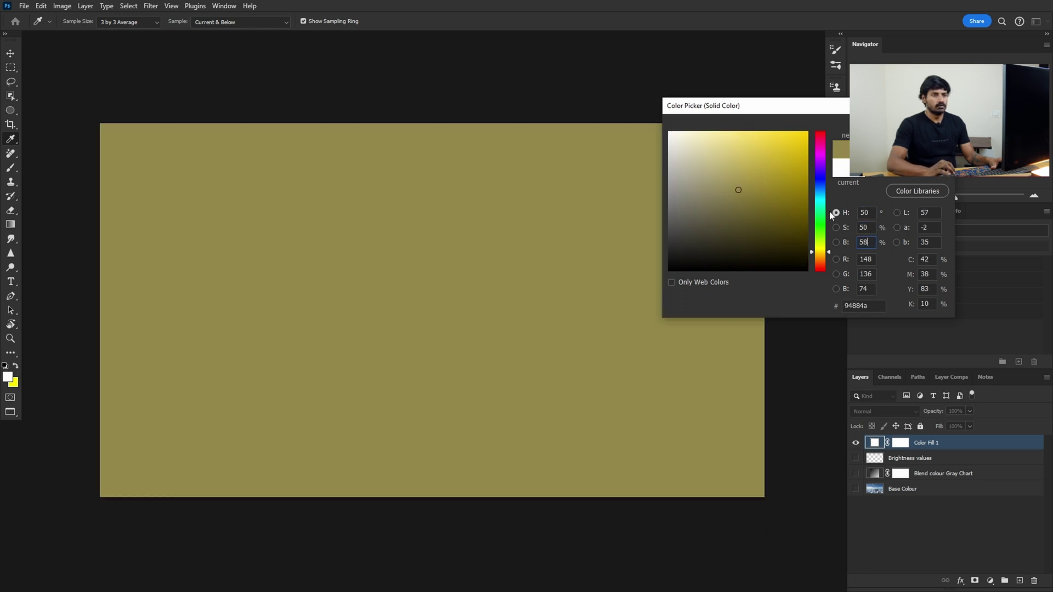
key("BackSpace")
type("0")
key("Tab")
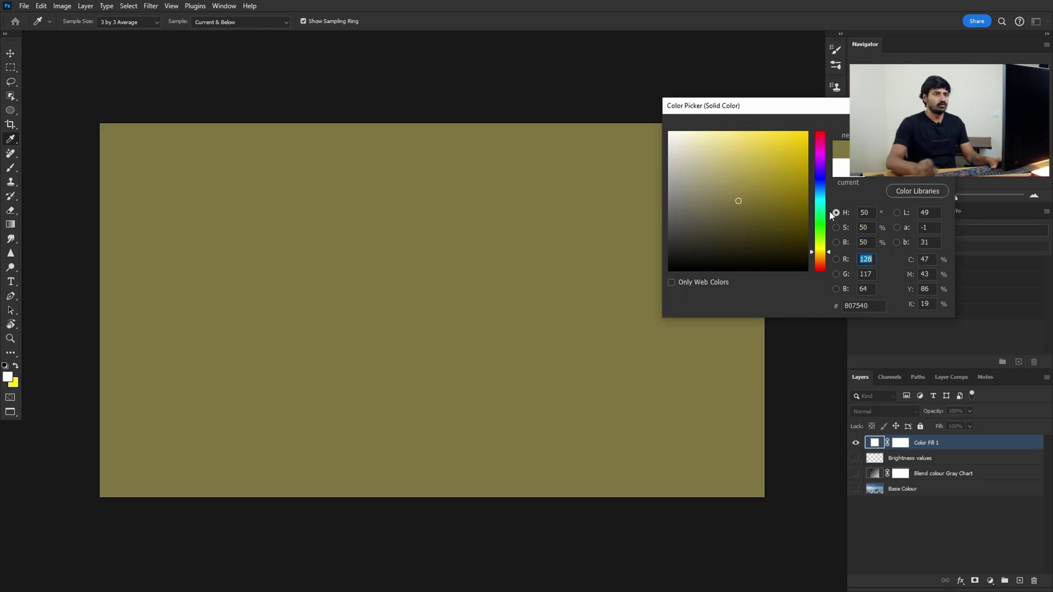
Try pure white and the fully saturated yellow at hue 50 in the colour field to compare saturation and brightness
left_click(870, 212)
key("Tab")
key("Tab")
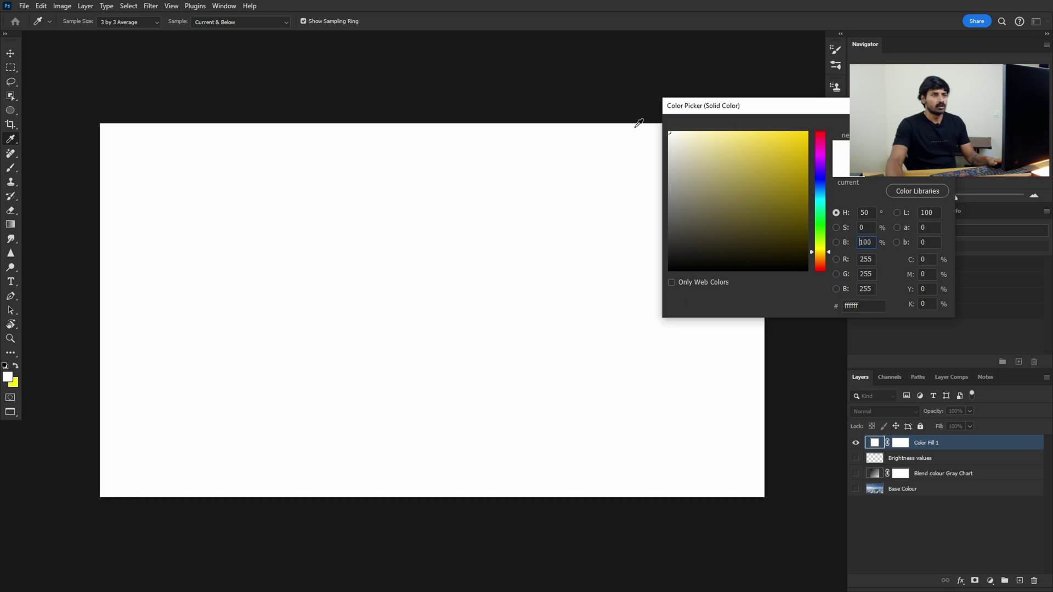
left_click(670, 133)
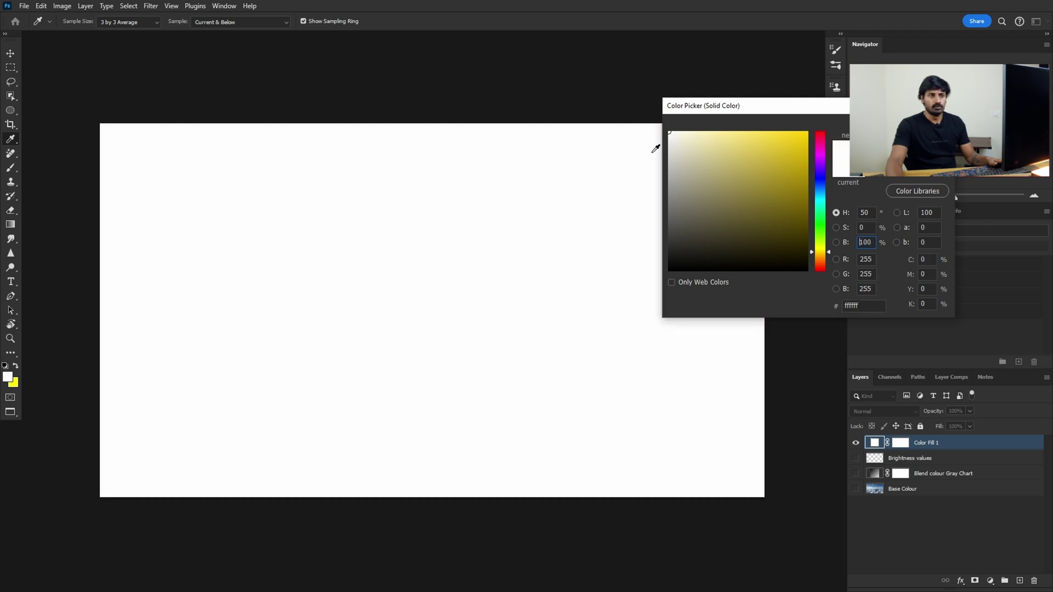
left_click(808, 132)
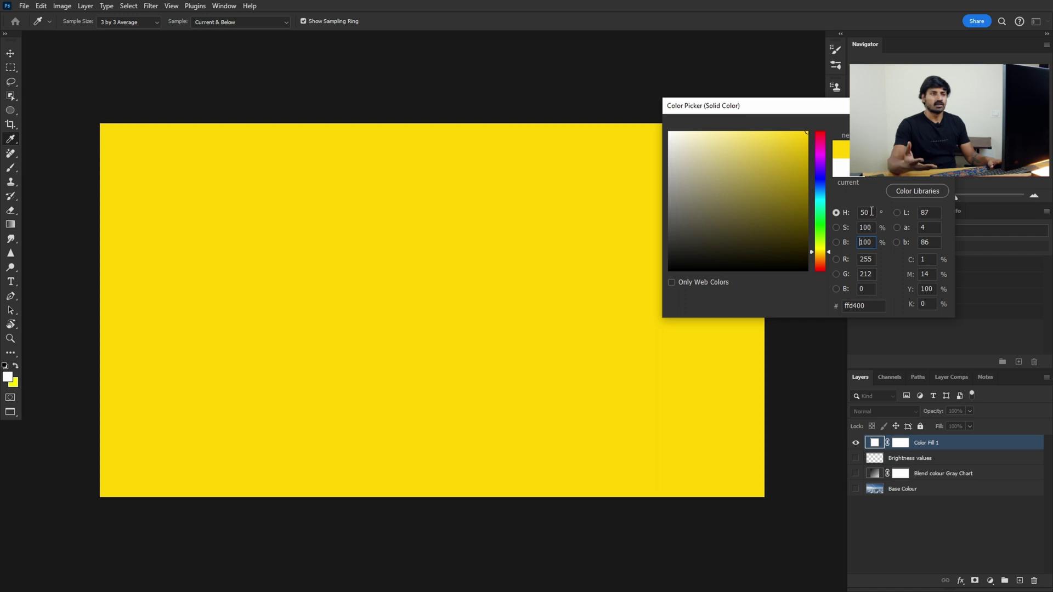
Set the fill colour's saturation and brightness to 50% and accept the colour
left_click_drag(873, 228, 847, 230)
type("50")
key("Tab")
type("50")
key("Return")
Rename the olive colour fill layer as Base layer
double_click(927, 443)
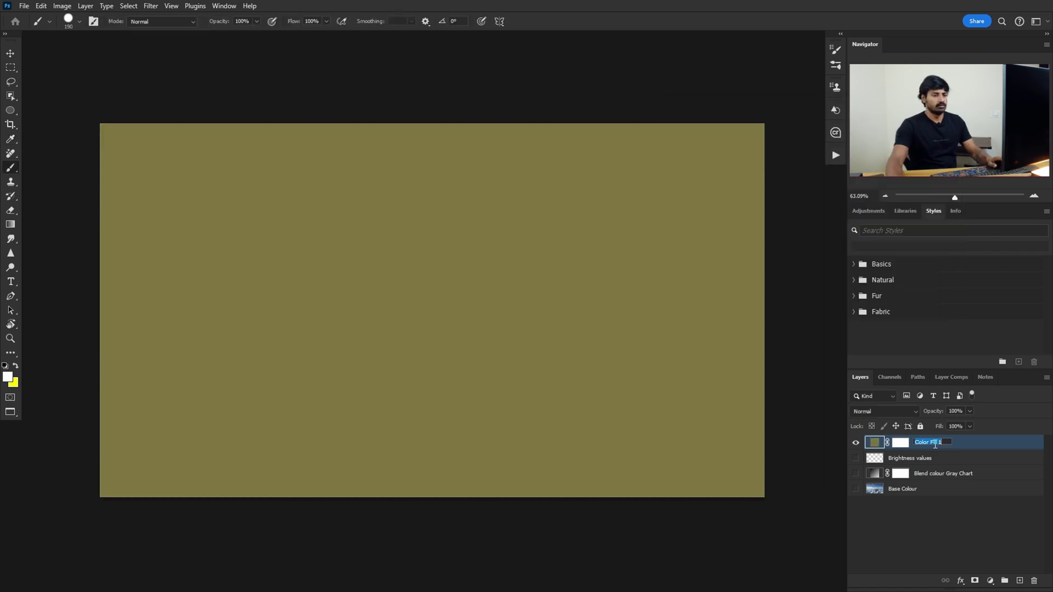
type("Base layer")
key("Return")
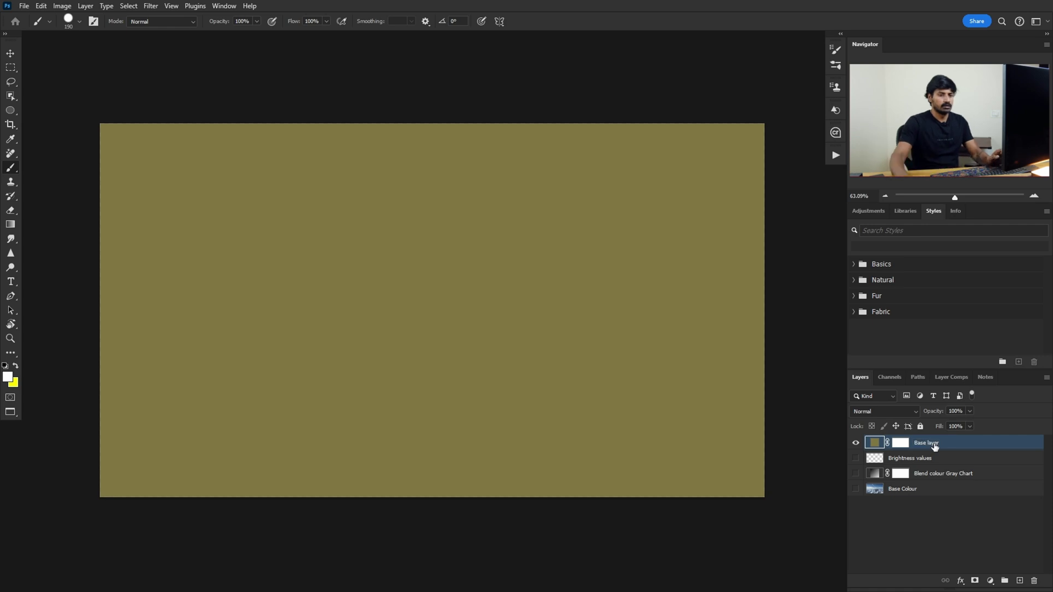
Add a second Solid Color fill layer above Base layer with hue 100, saturation 100% and brightness 100%
left_click(990, 581)
left_click(1013, 389)
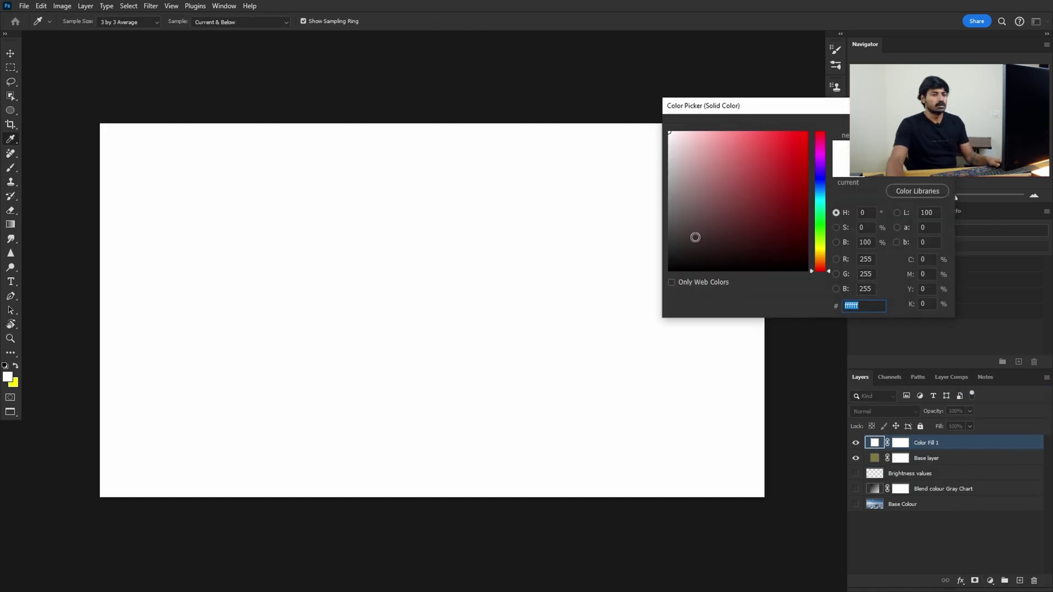
left_click(840, 213)
type("100")
key("Tab")
type("100")
key("Tab")
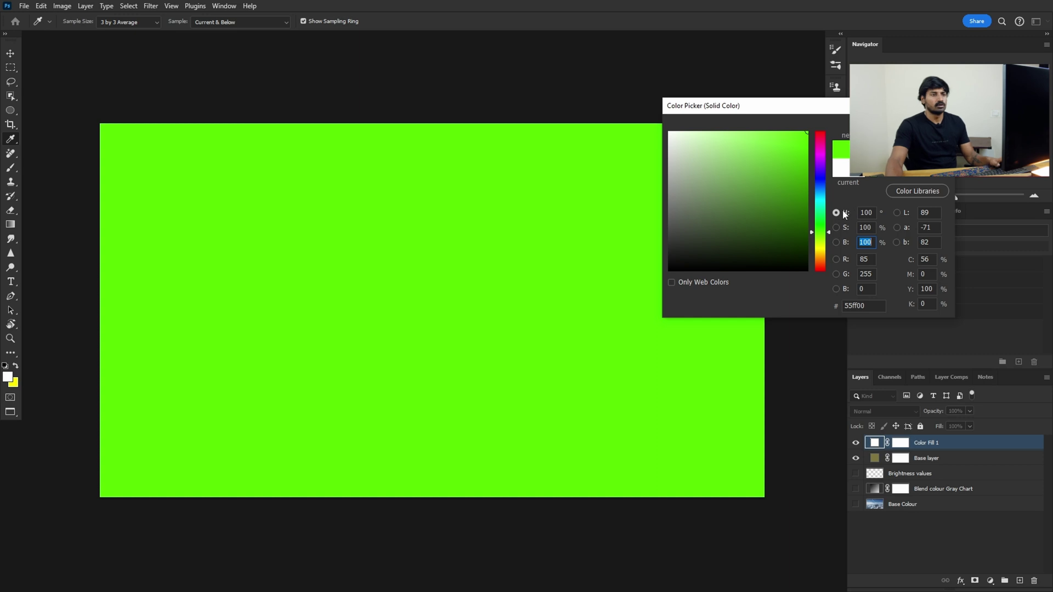
key("Return")
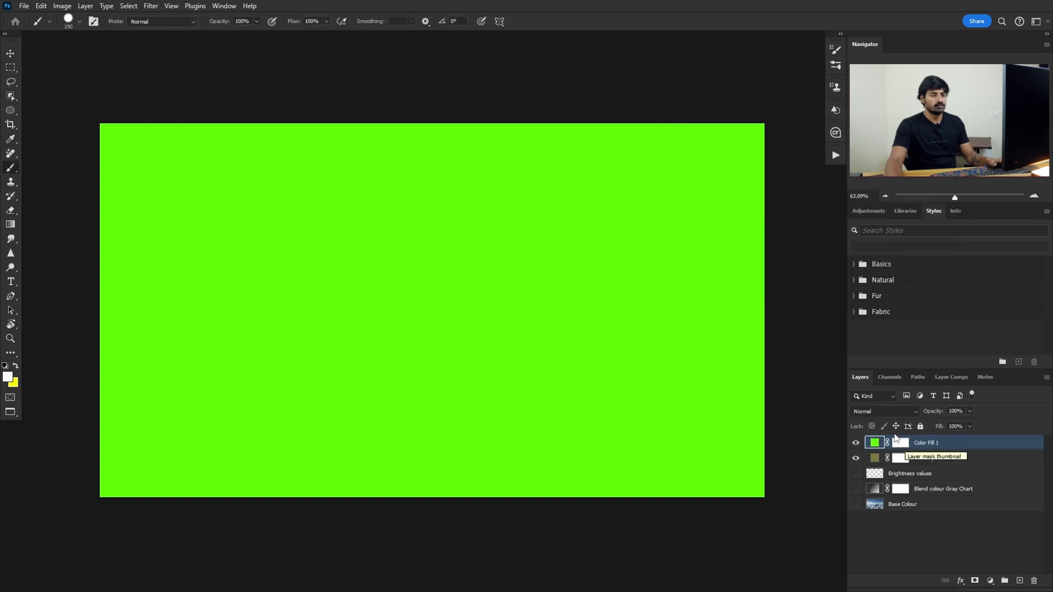
Set the green fill layer's blend mode to Hue
left_click(904, 412)
left_click(905, 413)
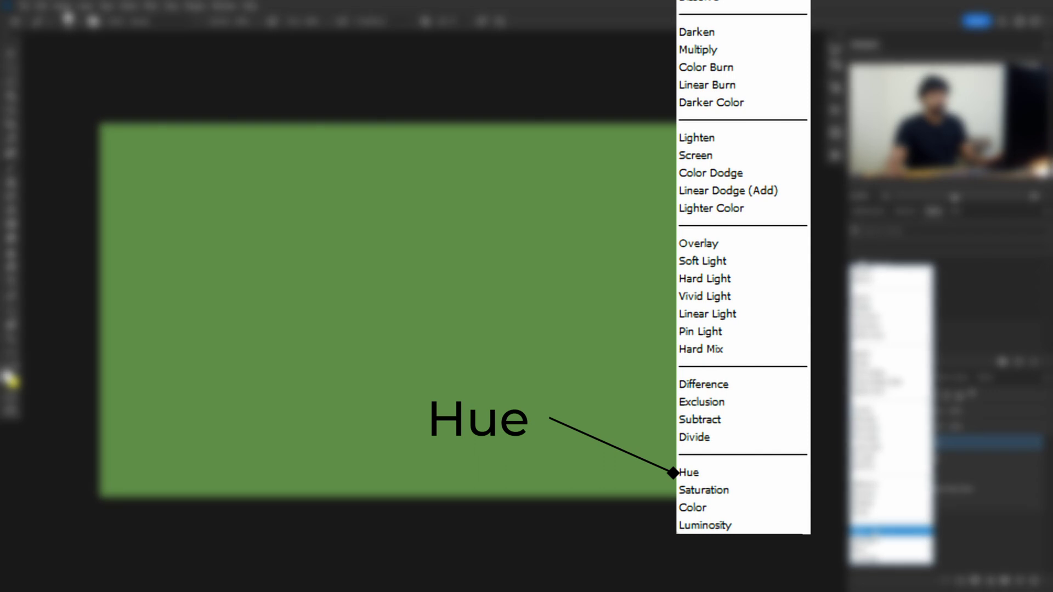
left_click(890, 531)
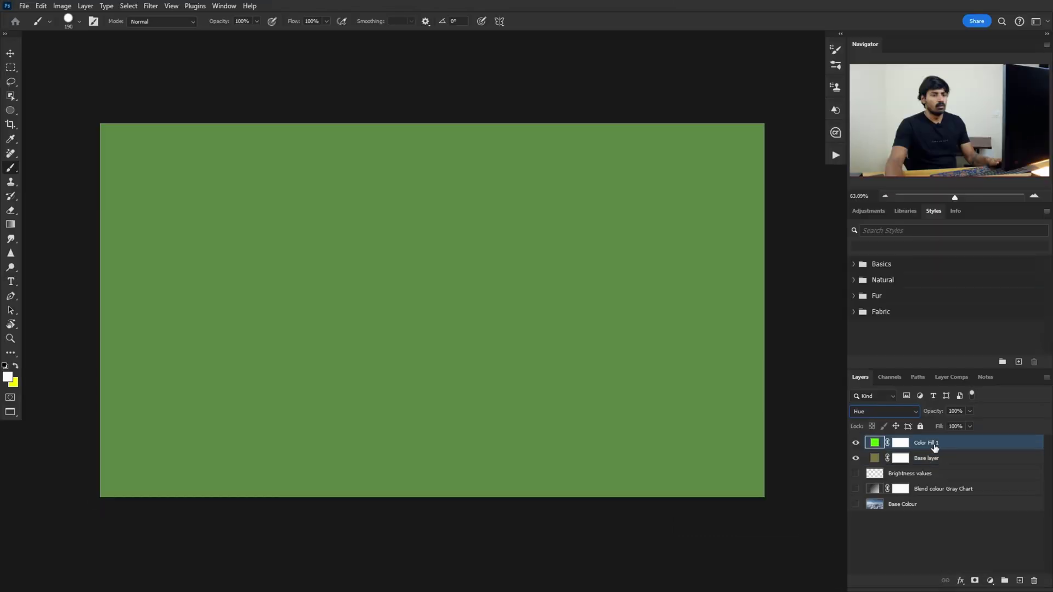
Sample the blended canvas colour in the foreground Color Picker to read its HSB values, without keeping the colour
left_click(8, 377)
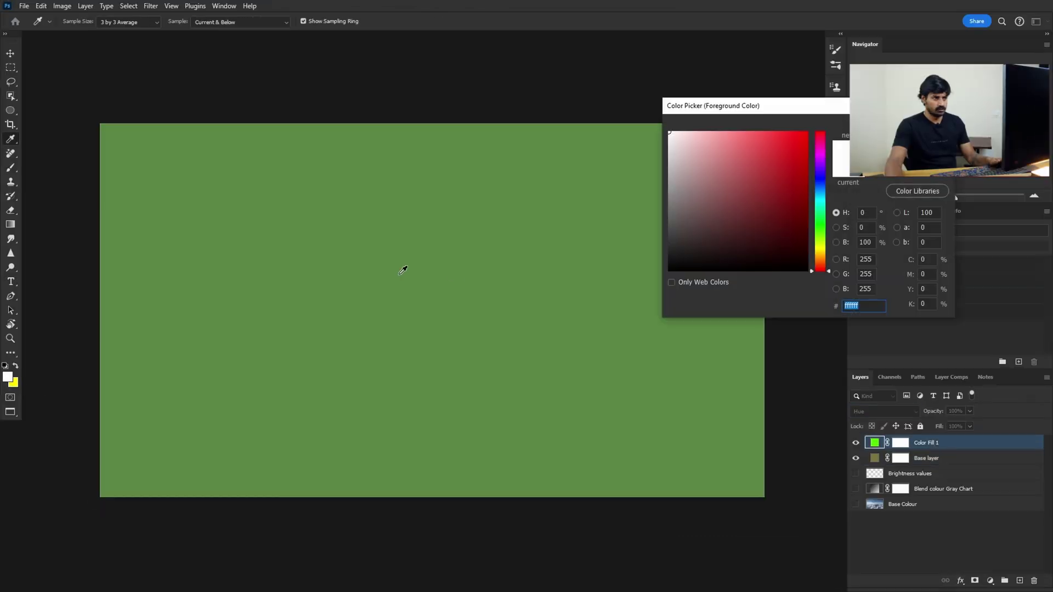
left_click(457, 276)
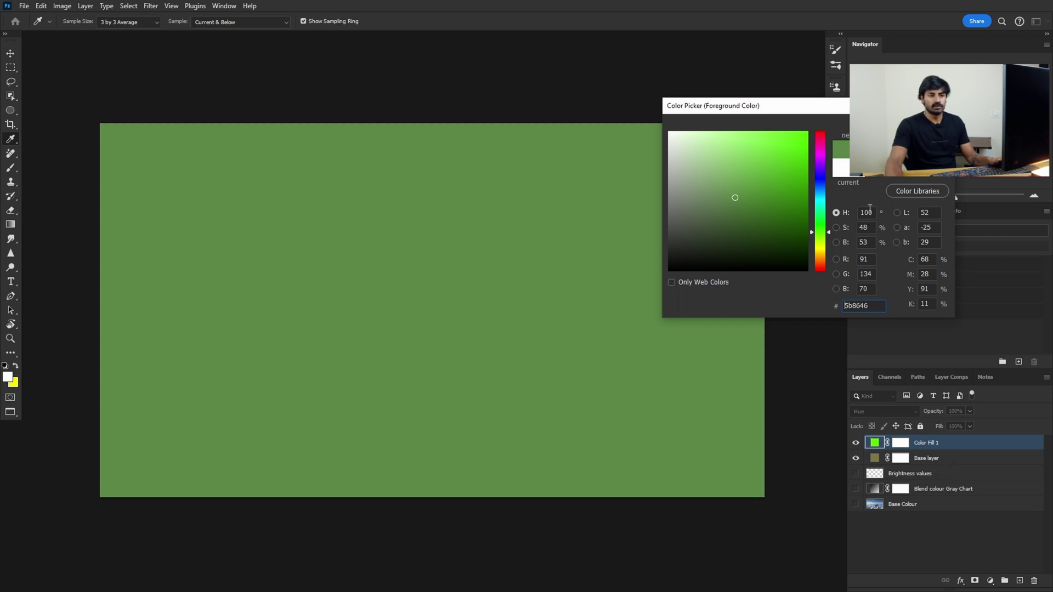
key("Escape")
key("b")
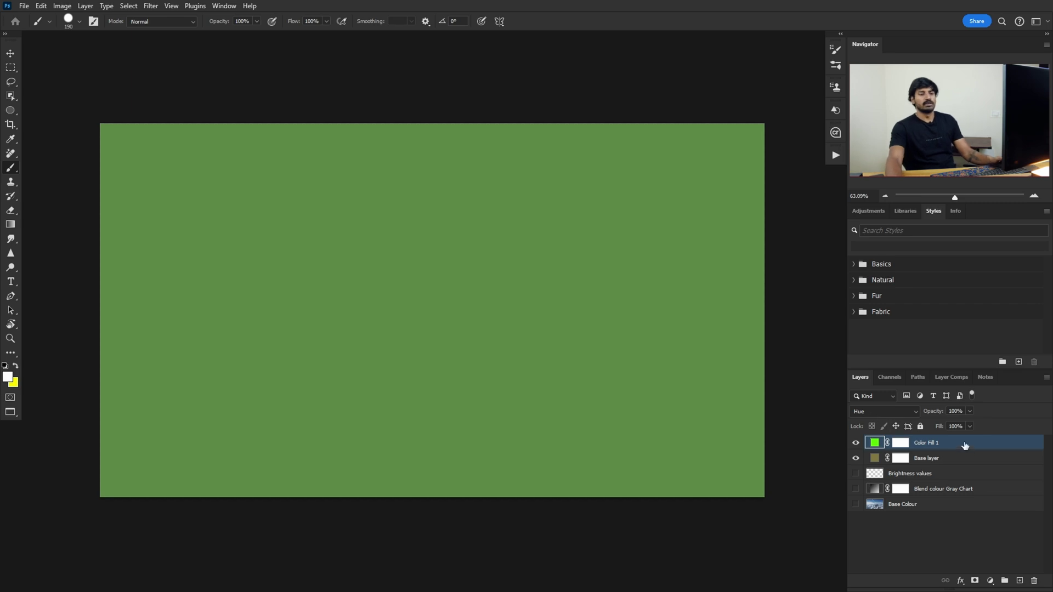
Rename the green fill layer as Blend Layer
double_click(938, 444)
type("Ble")
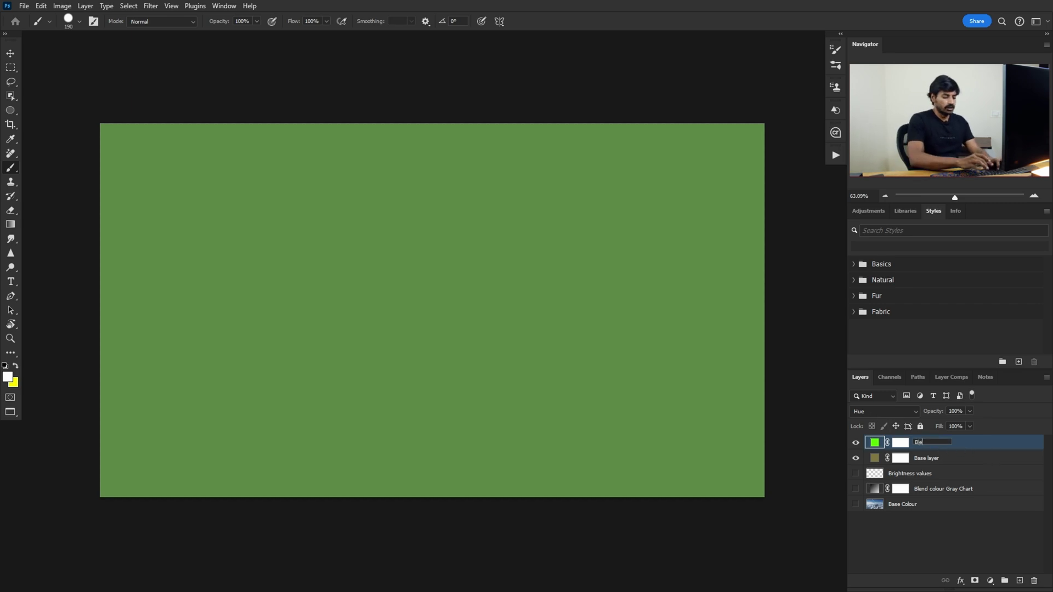
type("nd Layer")
key("Return")
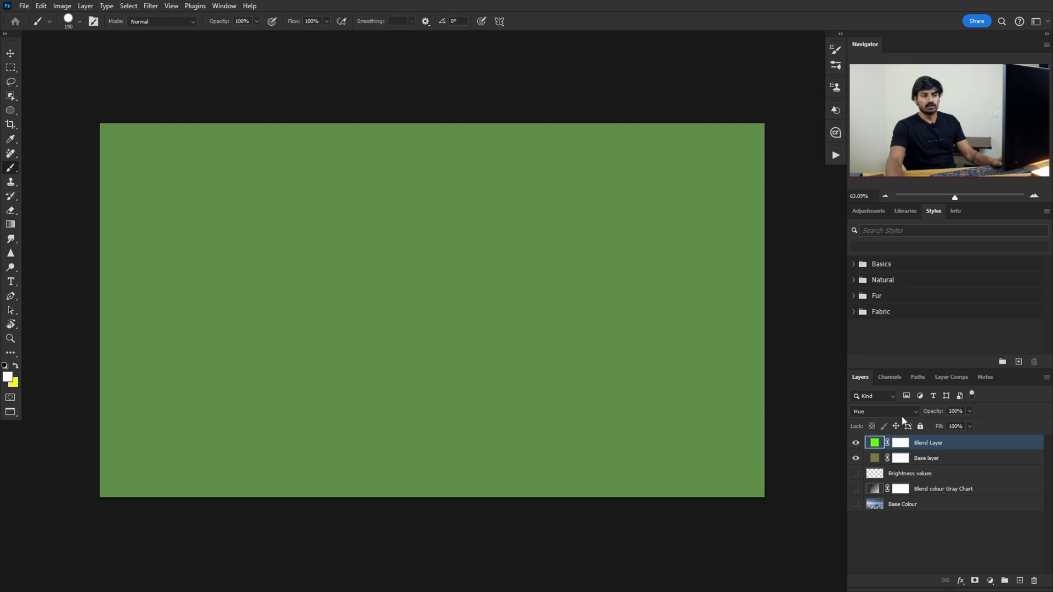
Set Blend Layer's blend mode to Saturation, and sample the blended canvas colour as the foreground colour
left_click(940, 462)
left_click(936, 448)
left_click(884, 411)
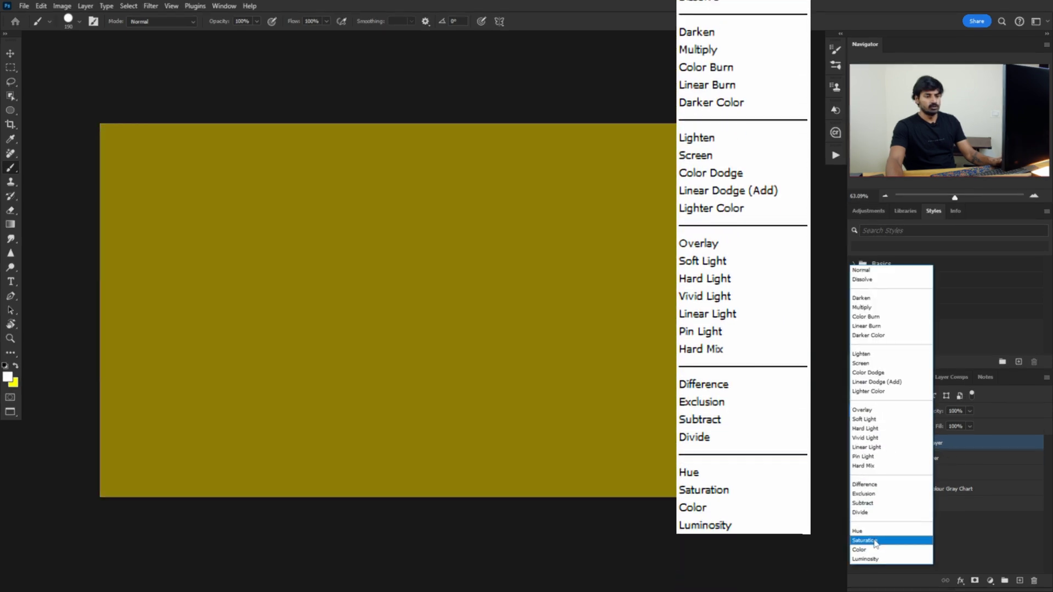
left_click(873, 540)
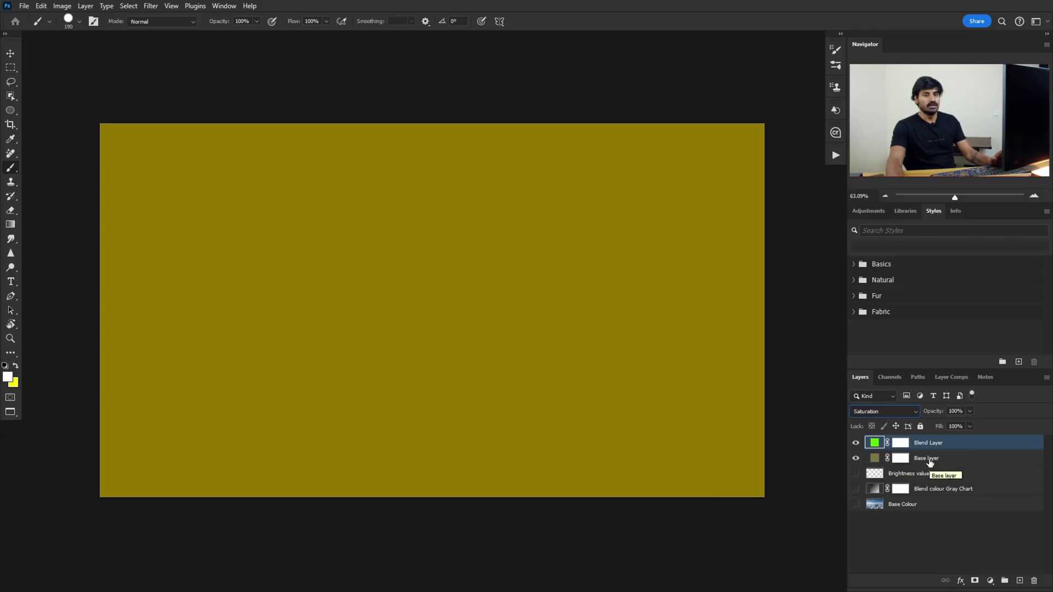
left_click(8, 377)
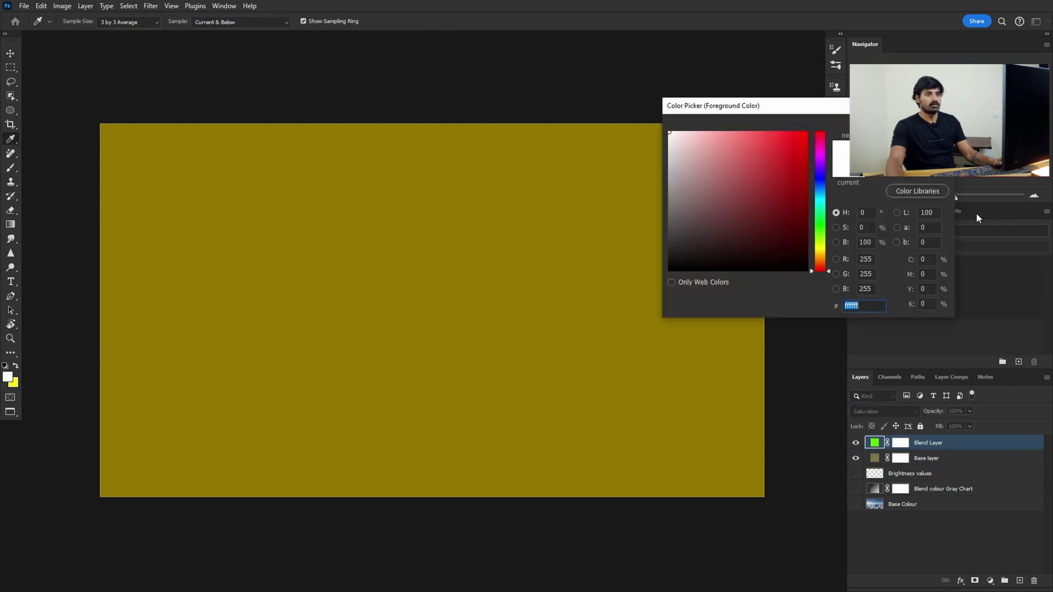
left_click(344, 247)
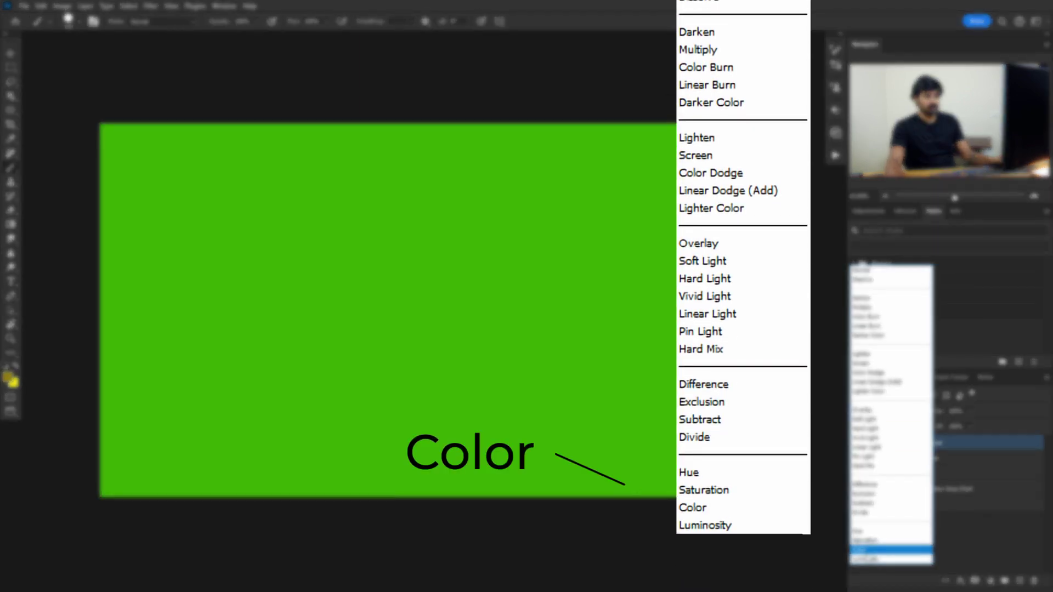
Set Blend Layer's blend mode to Color, and sample the blended canvas colour to read its HSB values without keeping it
left_click(860, 550)
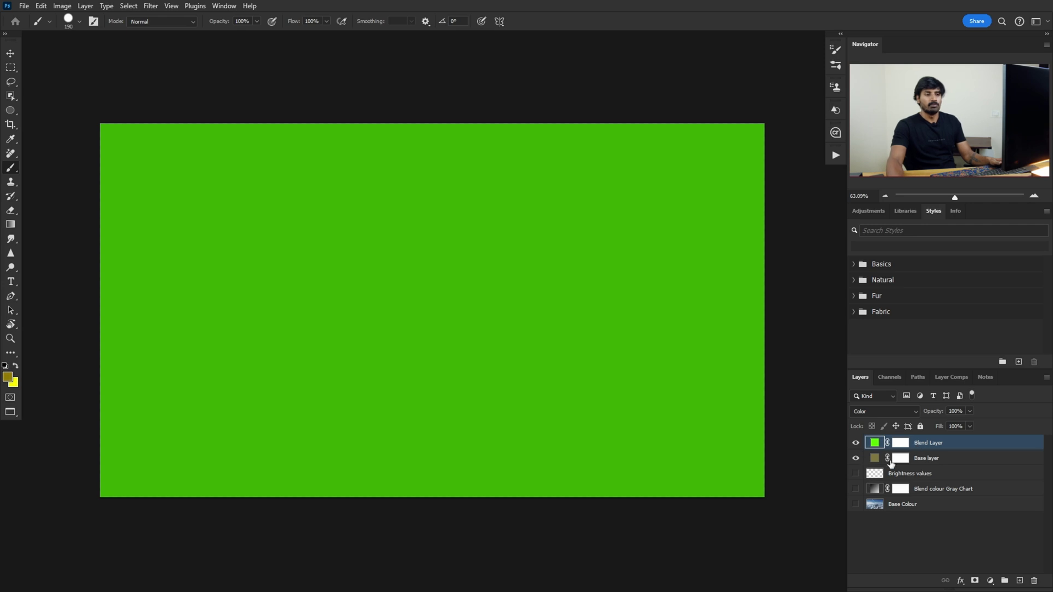
left_click(8, 377)
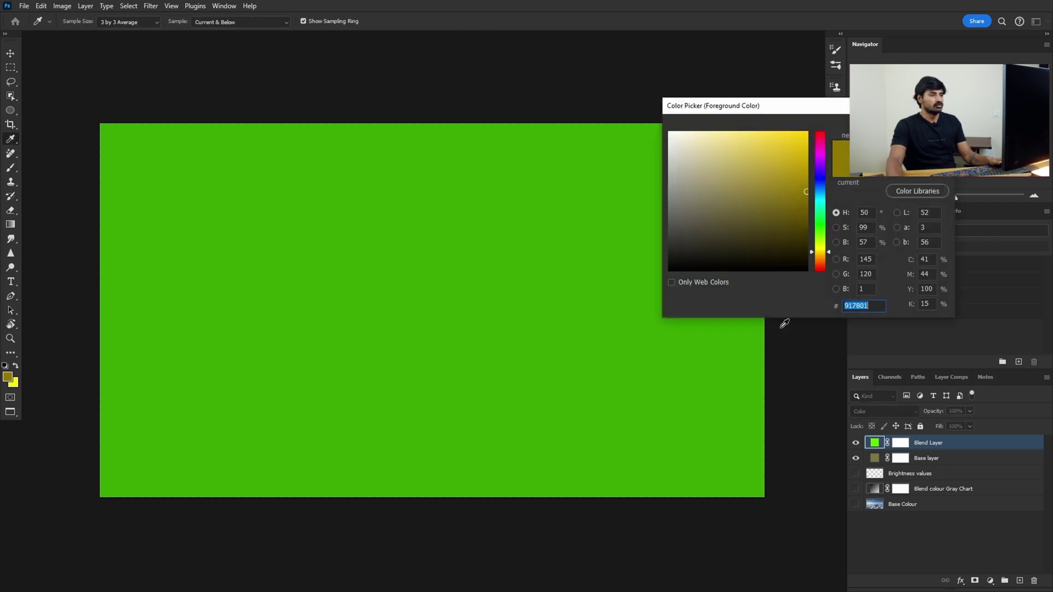
left_click(439, 273)
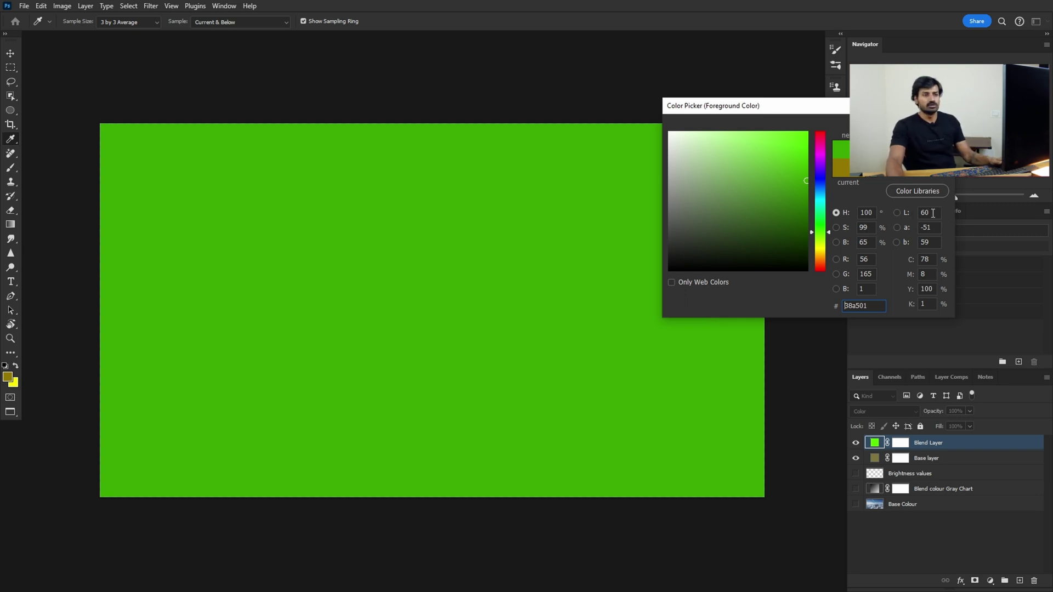
key("Escape")
key("b")
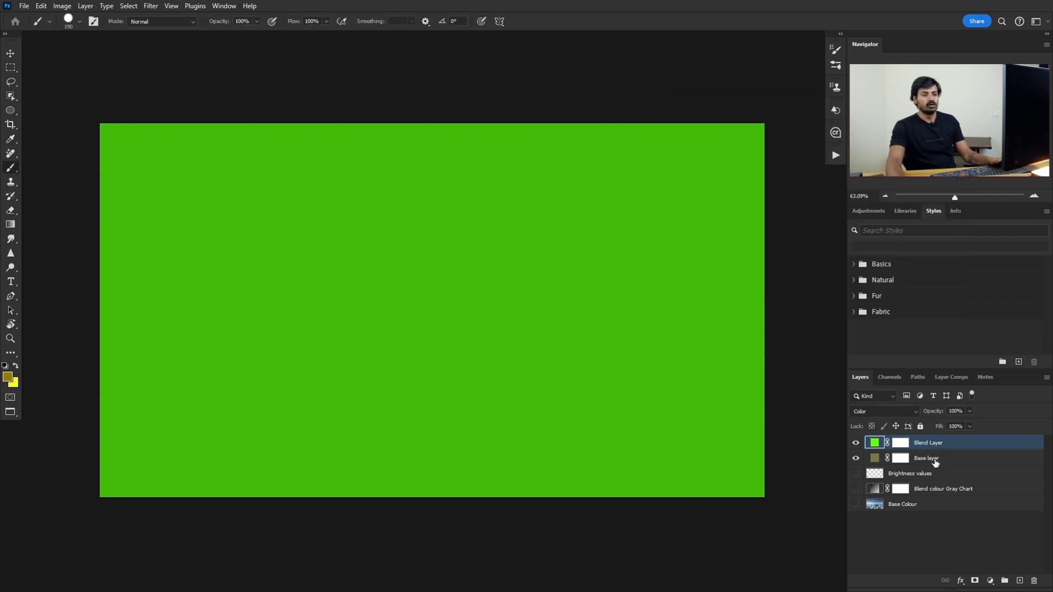
Switch Blend Layer's blend mode through Hue, Saturation and Color again to compare the results
left_click(897, 412)
left_click(889, 523)
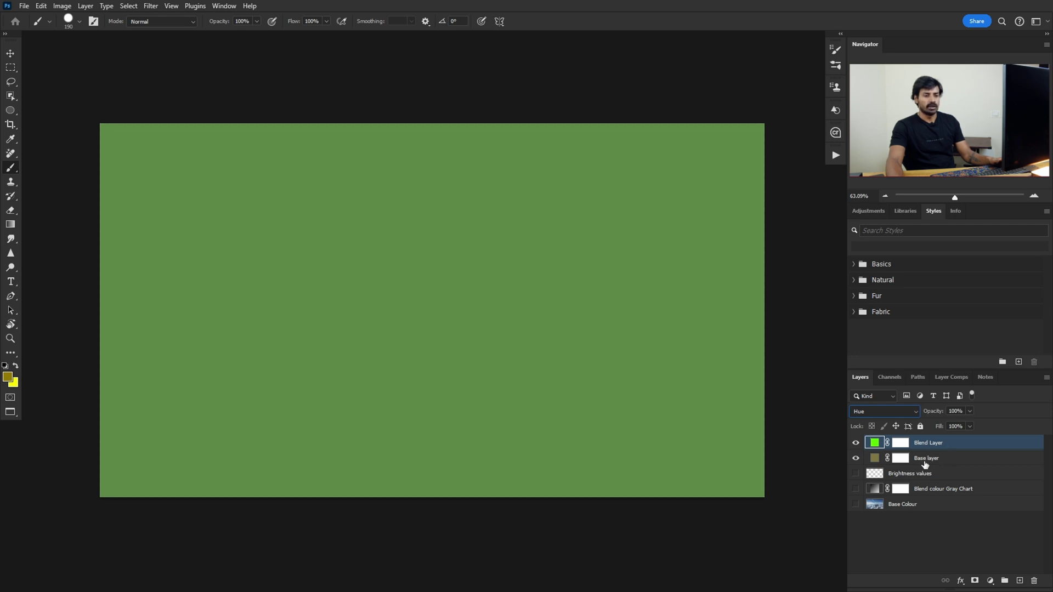
left_click(898, 417)
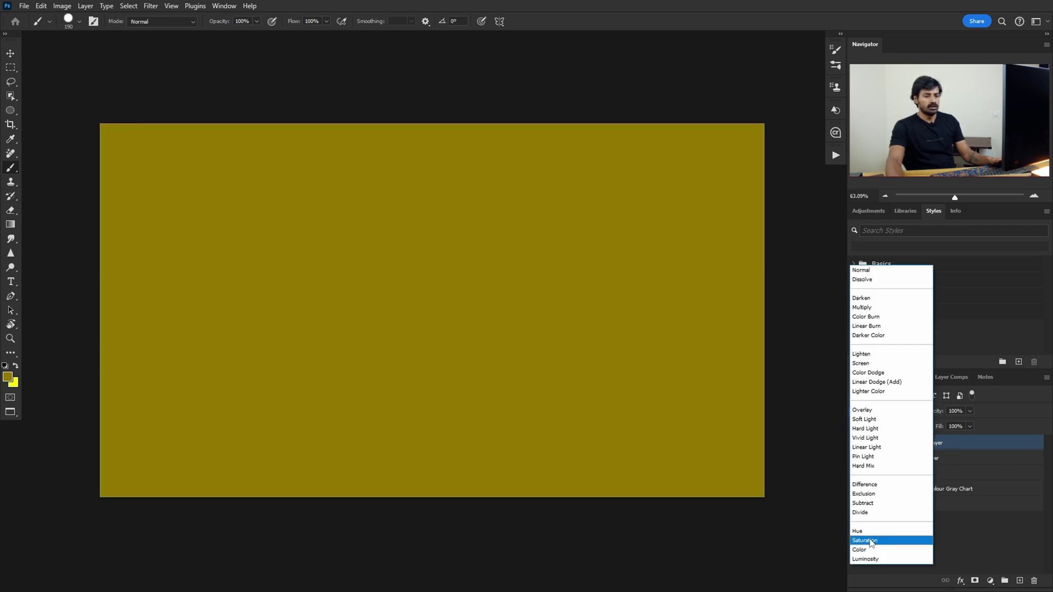
left_click(893, 543)
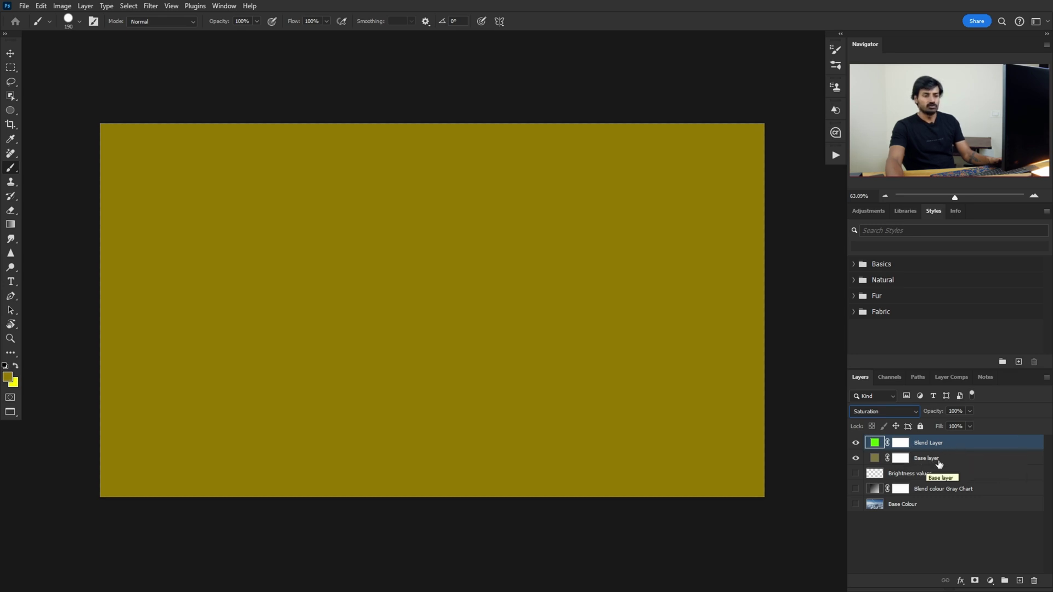
left_click(884, 412)
left_click(883, 553)
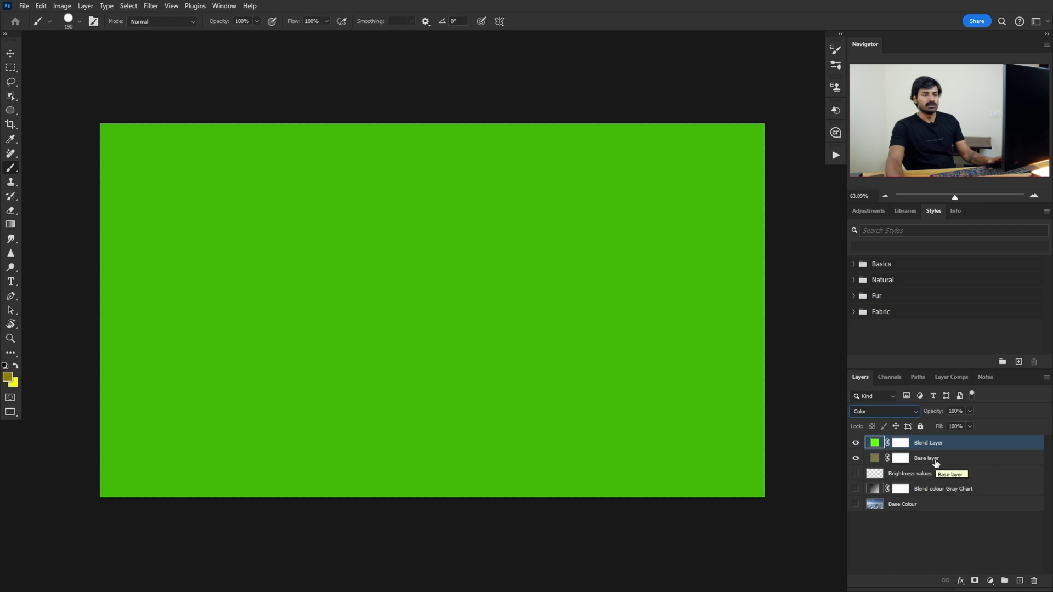
Set Blend Layer's blend mode to Luminosity to view the result, and delete both Blend Layer and Base layer
left_click(904, 413)
left_click(879, 560)
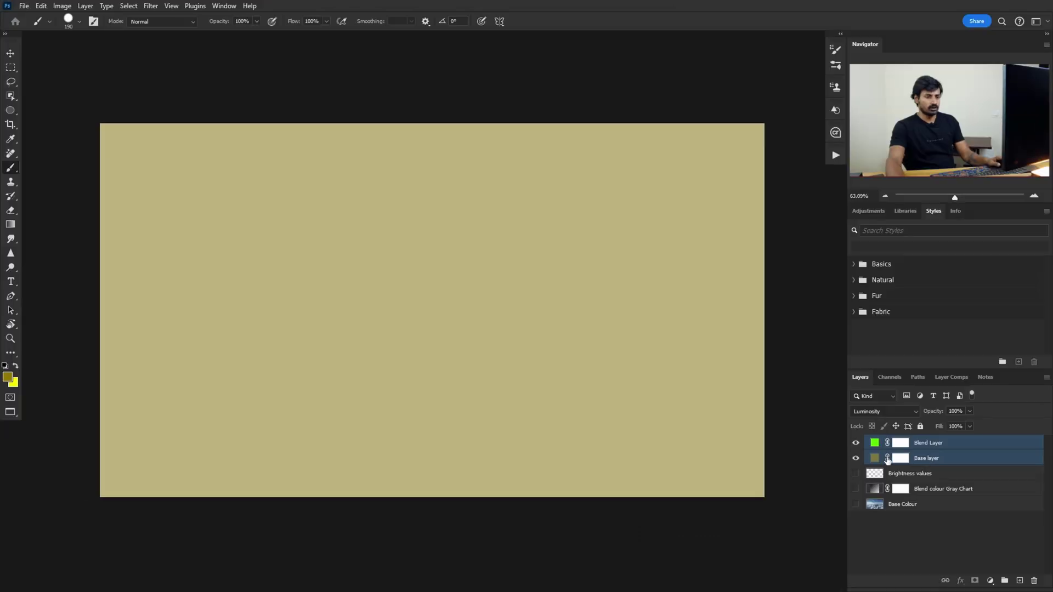
left_click_drag(974, 448, 1035, 581)
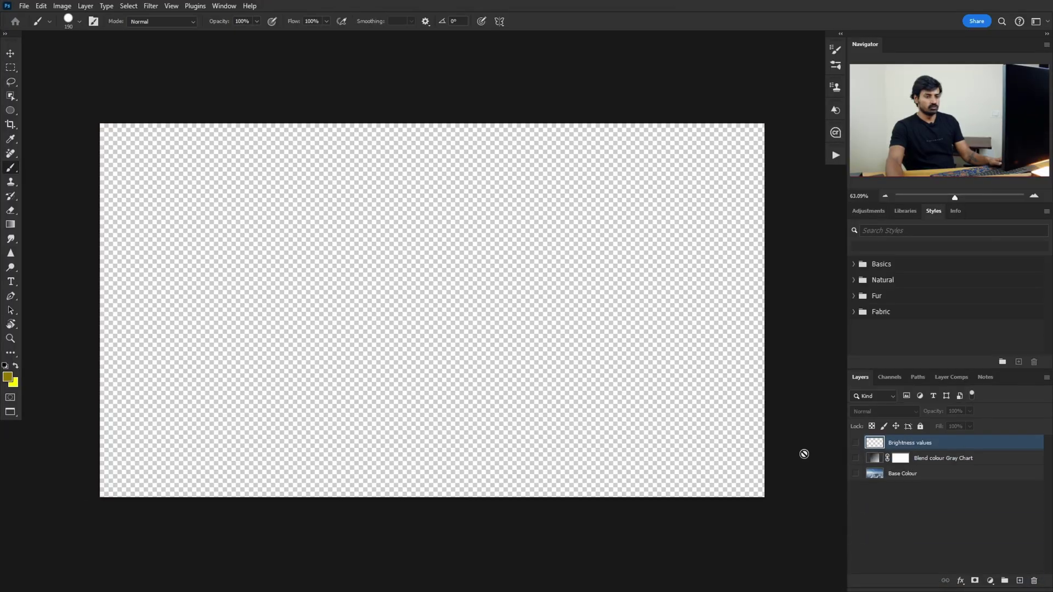
Show the Base Colour layer and add a Brightness/Contrast adjustment above it with Contrast raised to the maximum
left_click(942, 477)
left_click(856, 474)
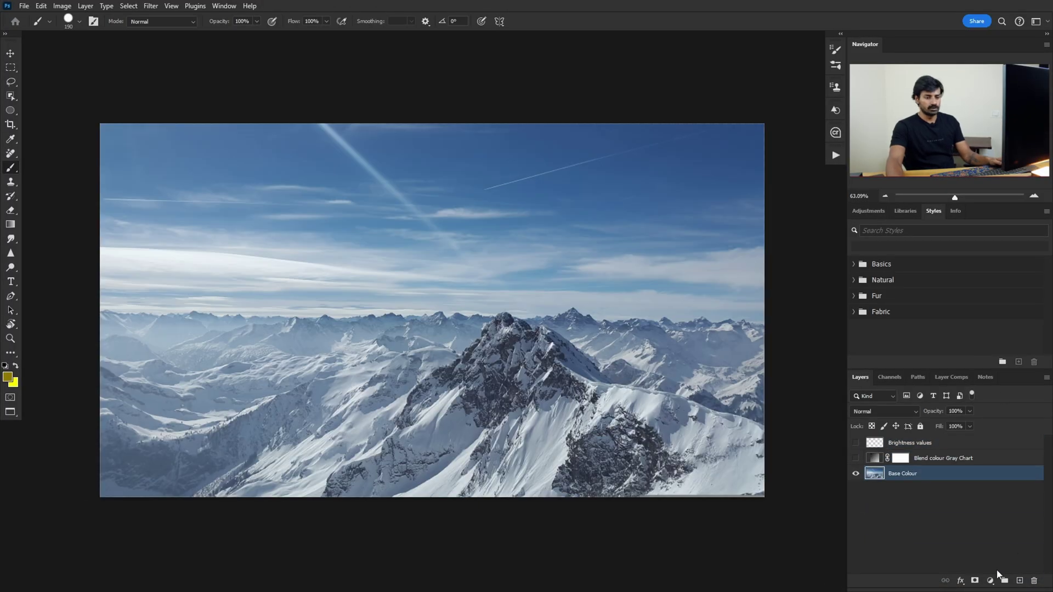
left_click(991, 581)
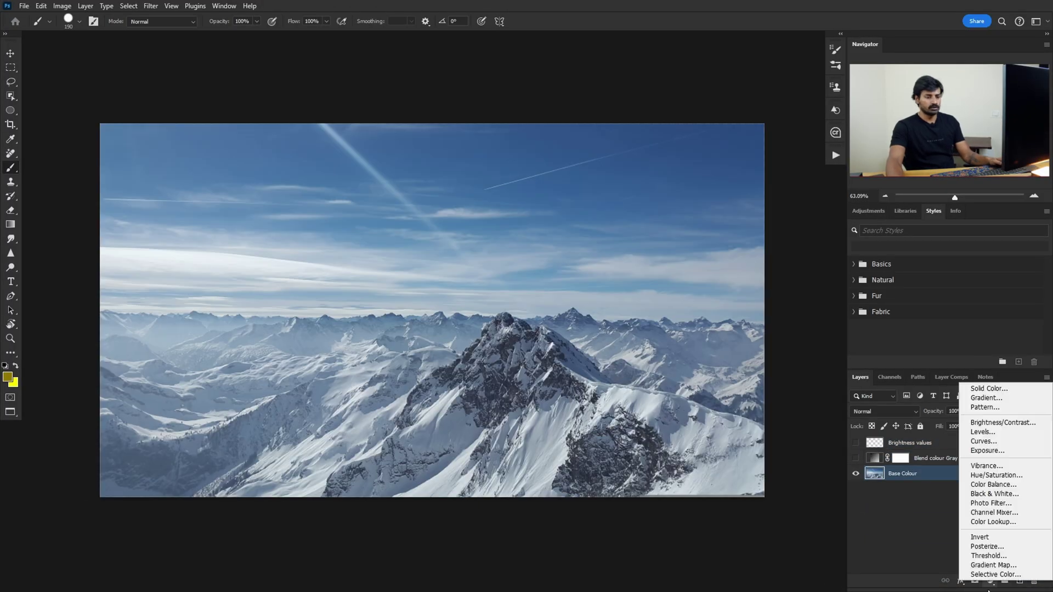
left_click(999, 422)
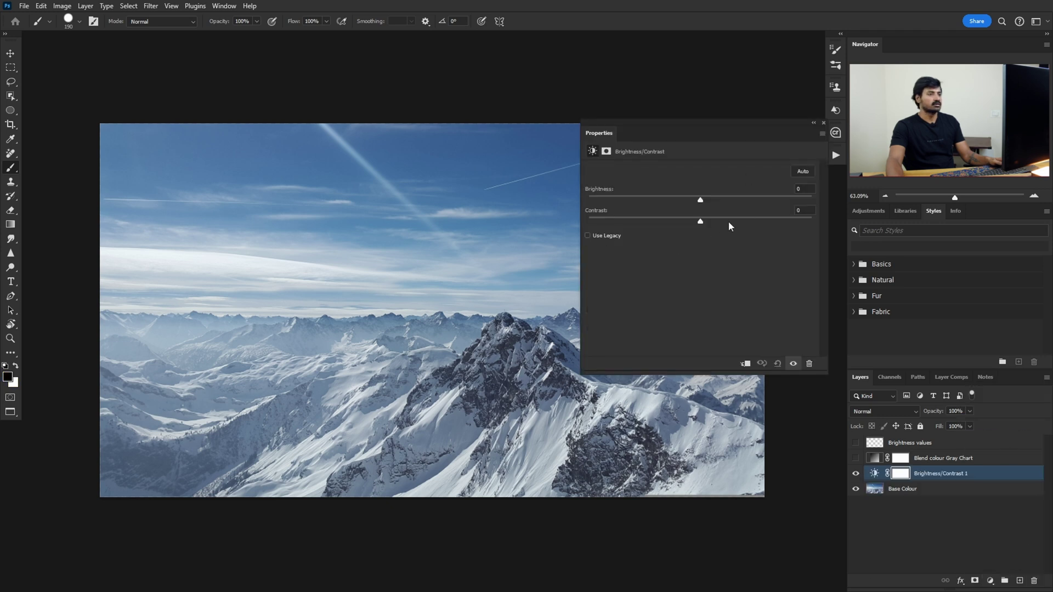
left_click_drag(700, 222, 878, 222)
left_click(824, 123)
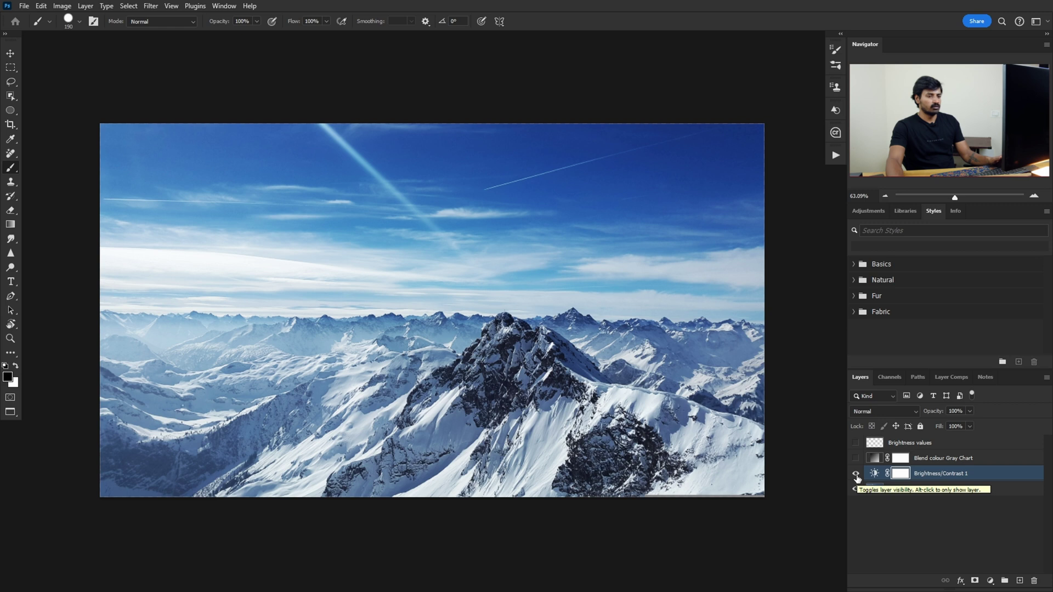
Toggle the Brightness/Contrast adjustment off and on to compare the image's colours, leaving the adjustment layer selected
left_click(856, 475)
left_click(857, 475)
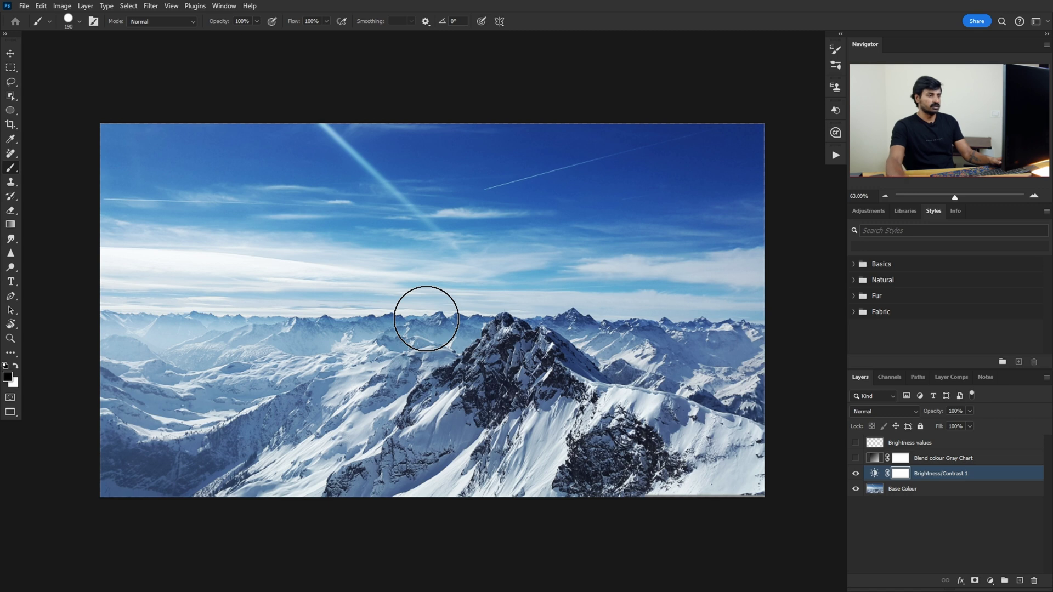
left_click(951, 489)
left_click(968, 475)
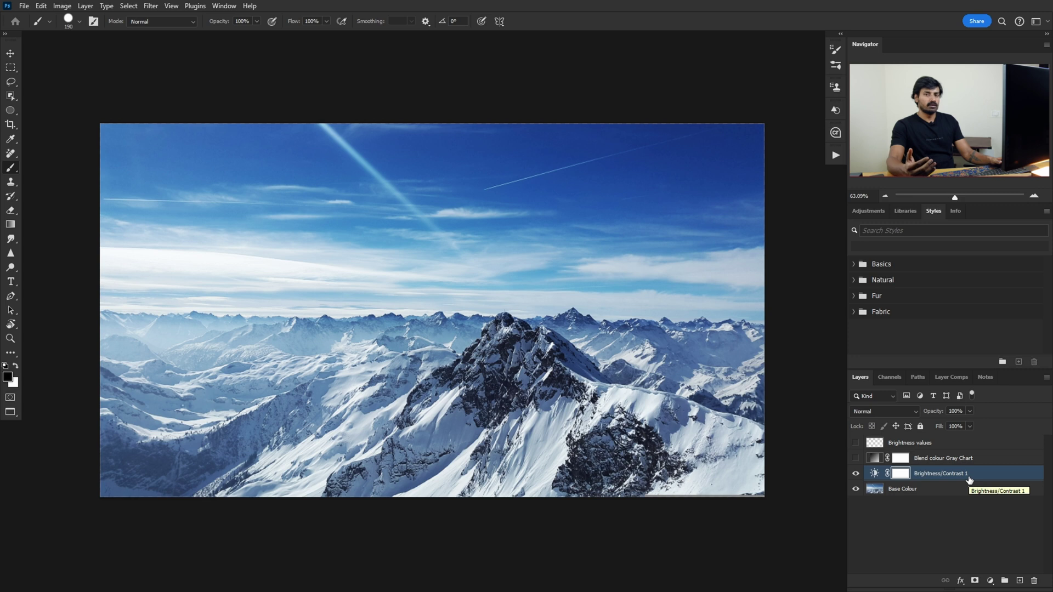
Set the Brightness/Contrast adjustment's blend mode to Luminosity and toggle its visibility to compare the contrast change
left_click(895, 409)
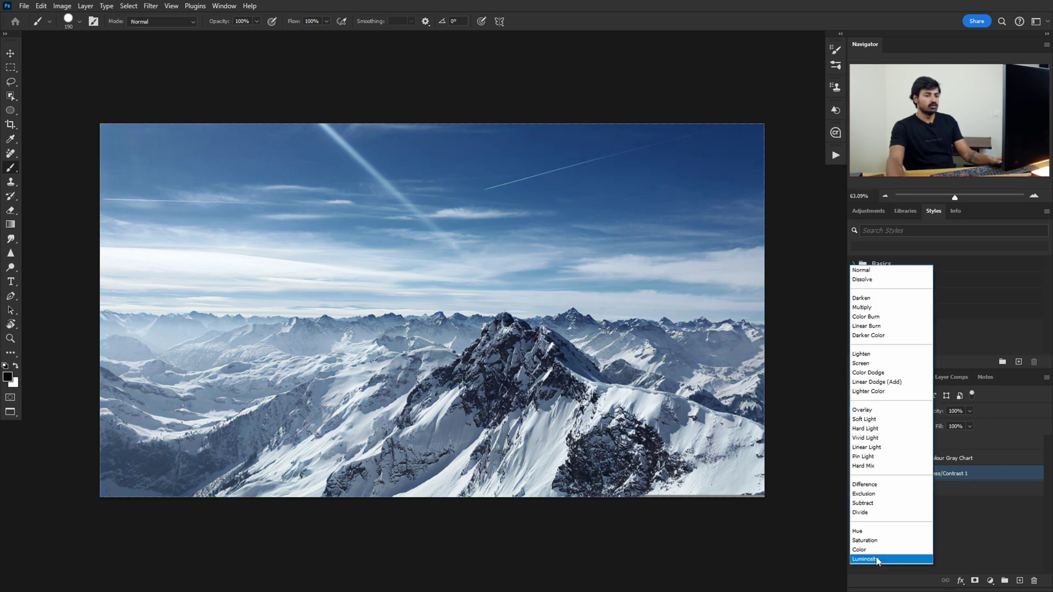
left_click(878, 562)
left_click(857, 475)
left_click(857, 475)
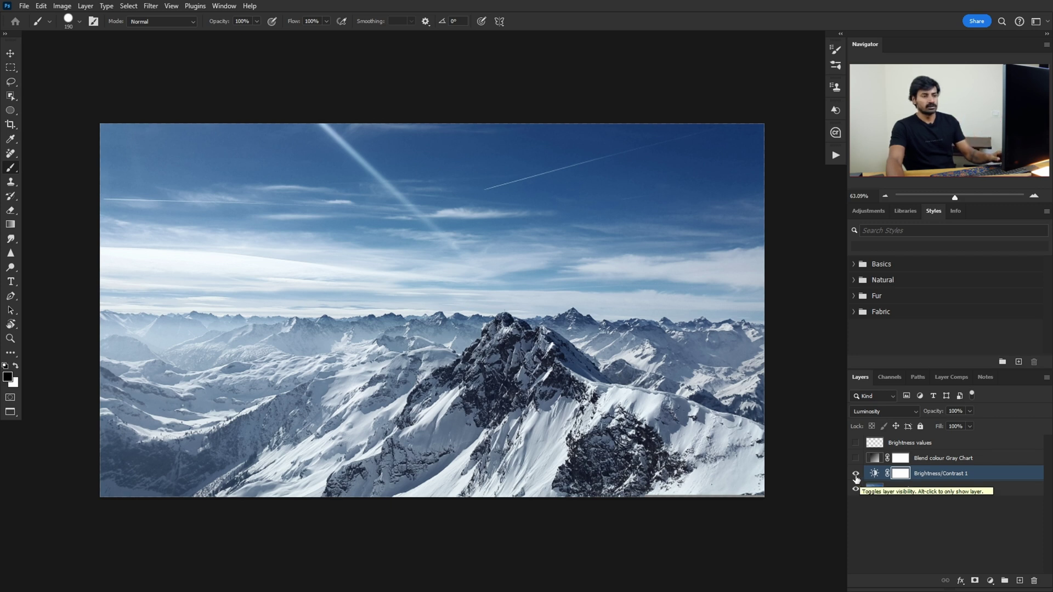
left_click(858, 476)
left_click(857, 477)
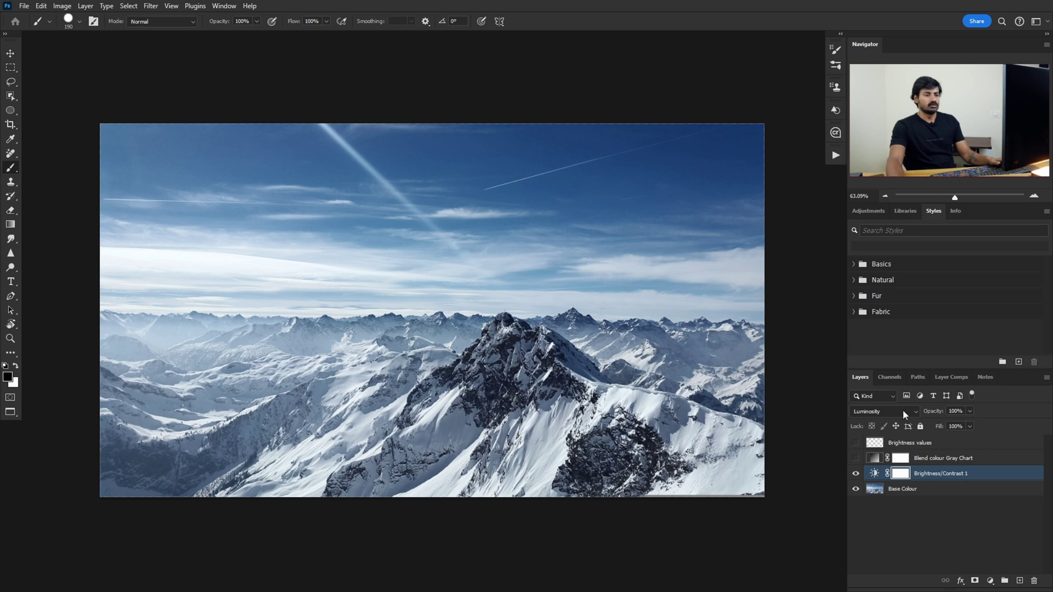
left_click(883, 411)
left_click(870, 559)
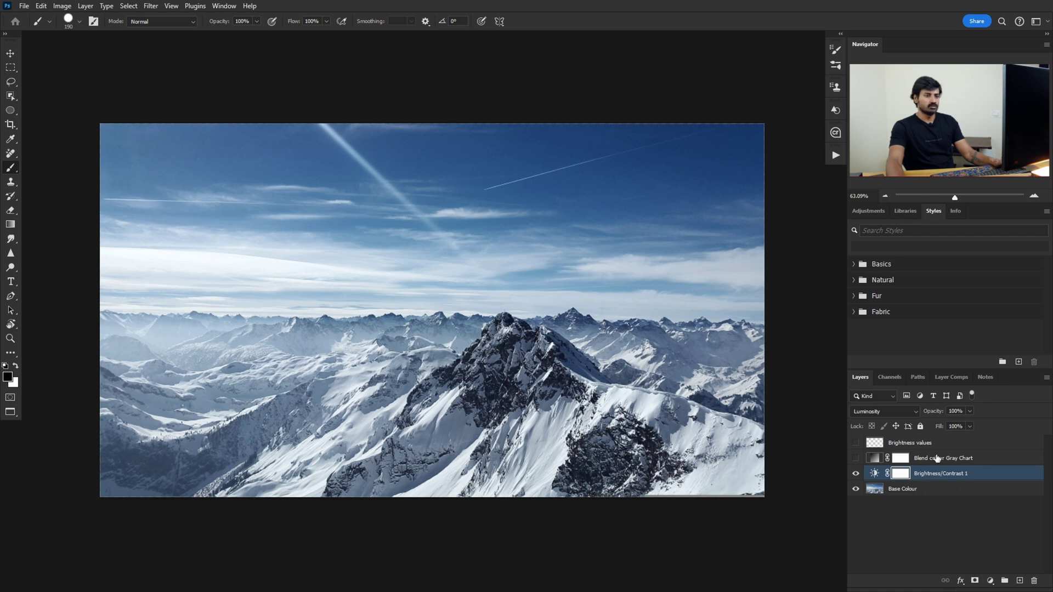
left_click(900, 411)
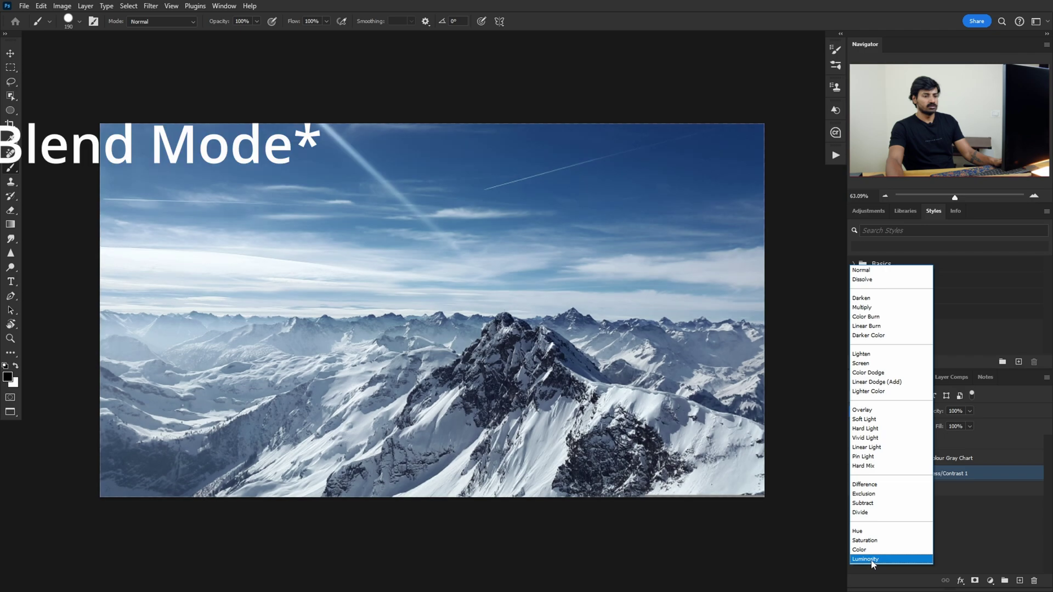
left_click(873, 559)
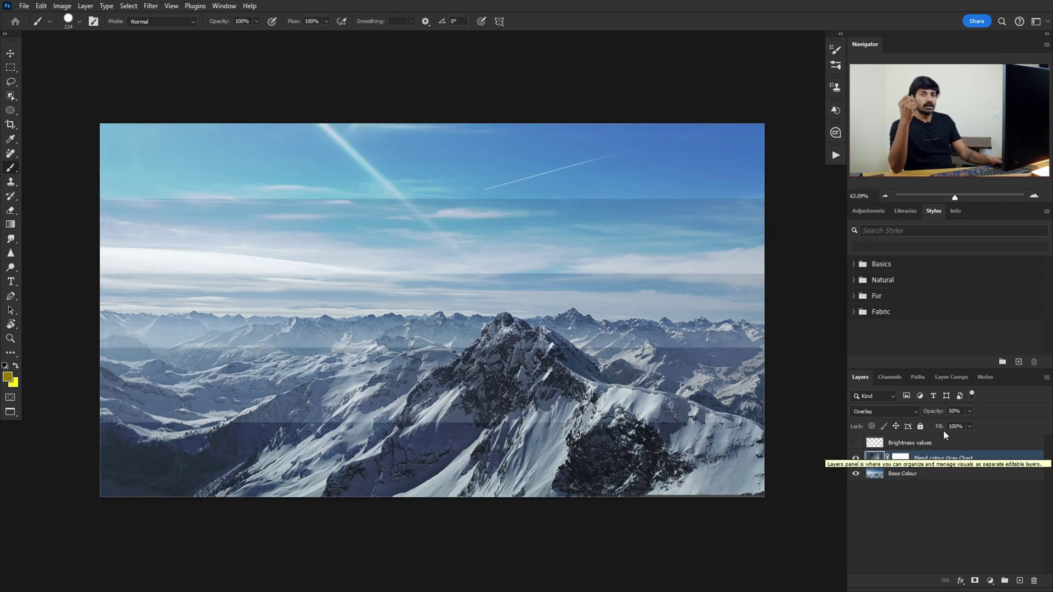
Duplicate the Base Colour layer, hide Blend colour Gray Chart, and set the copy's blend mode to Color Burn
left_click(966, 474)
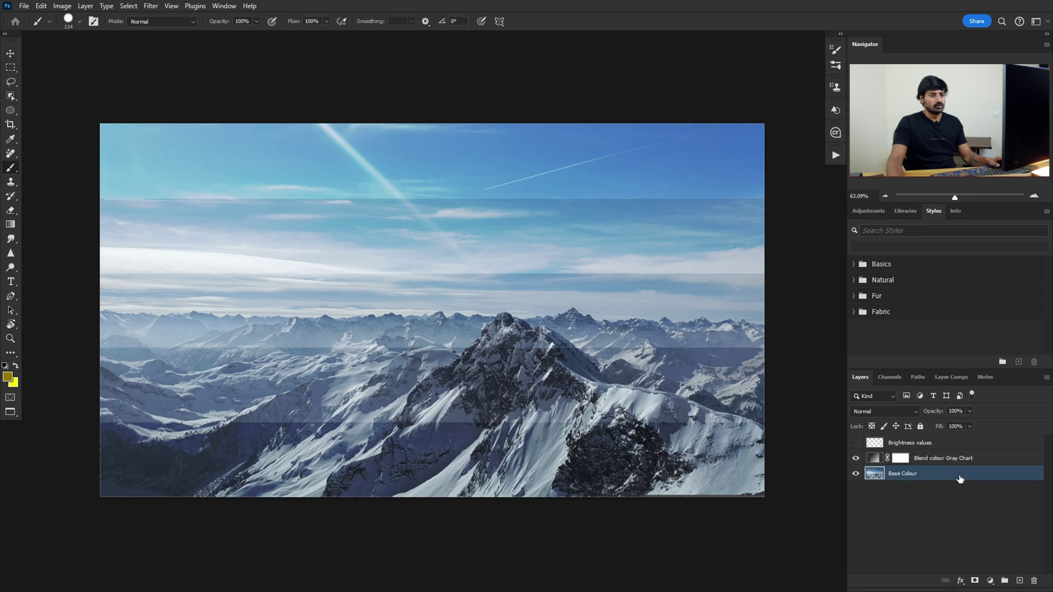
key("ctrl+j")
left_click(857, 459)
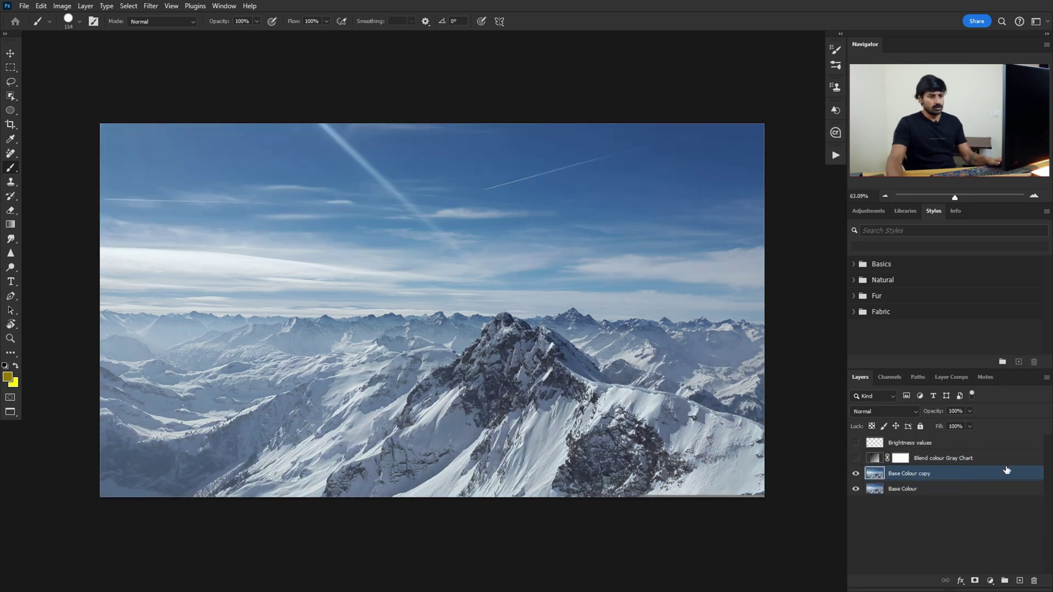
left_click(897, 413)
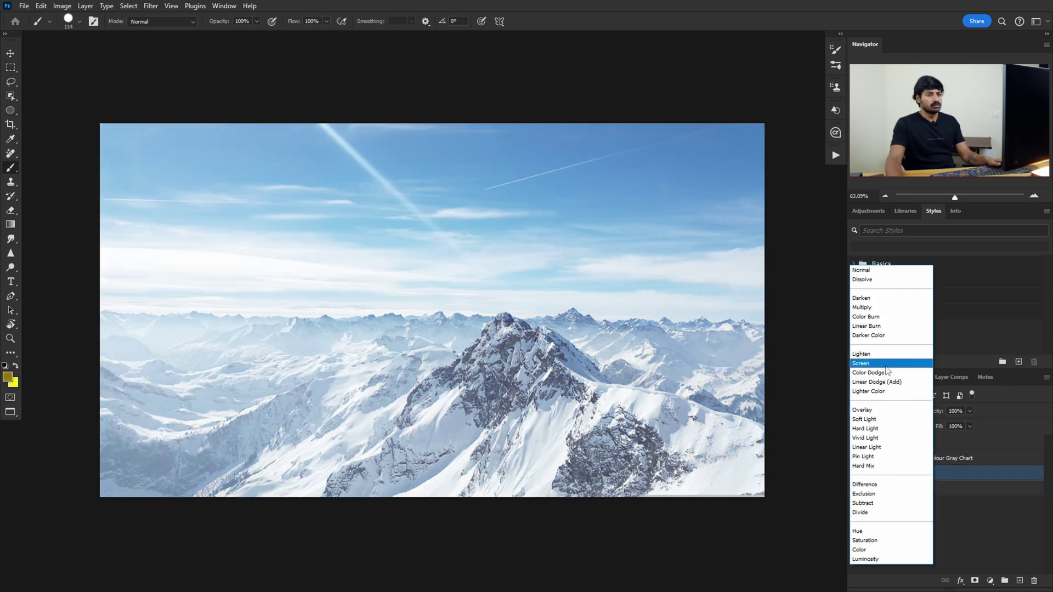
left_click(872, 313)
Compare Color Burn on the copy at 45% opacity, and at 100% opacity with Fill reduced to 52%
left_click(970, 410)
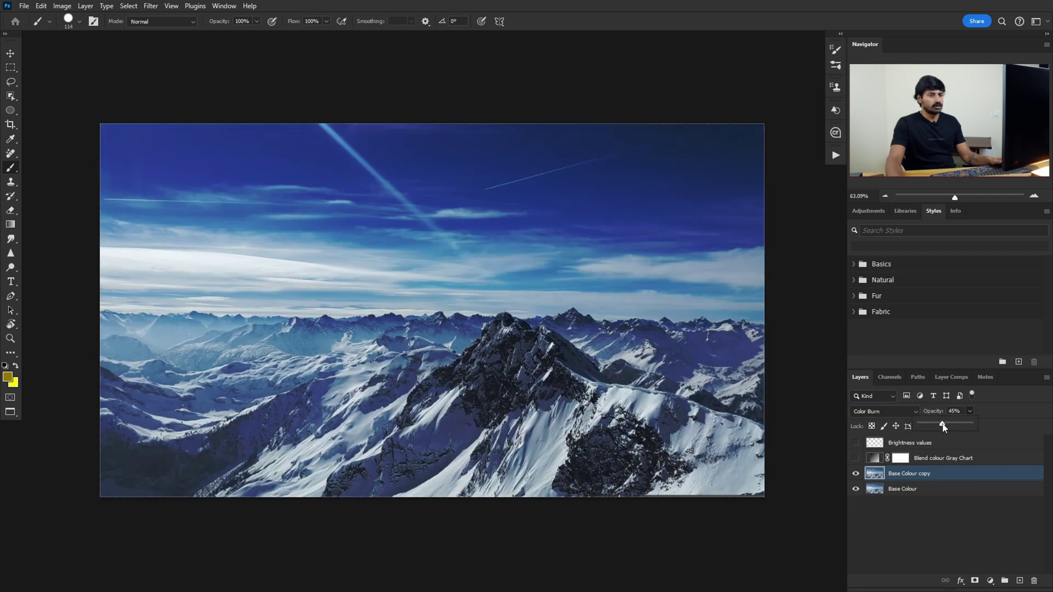
left_click_drag(944, 427, 971, 426)
left_click(971, 427)
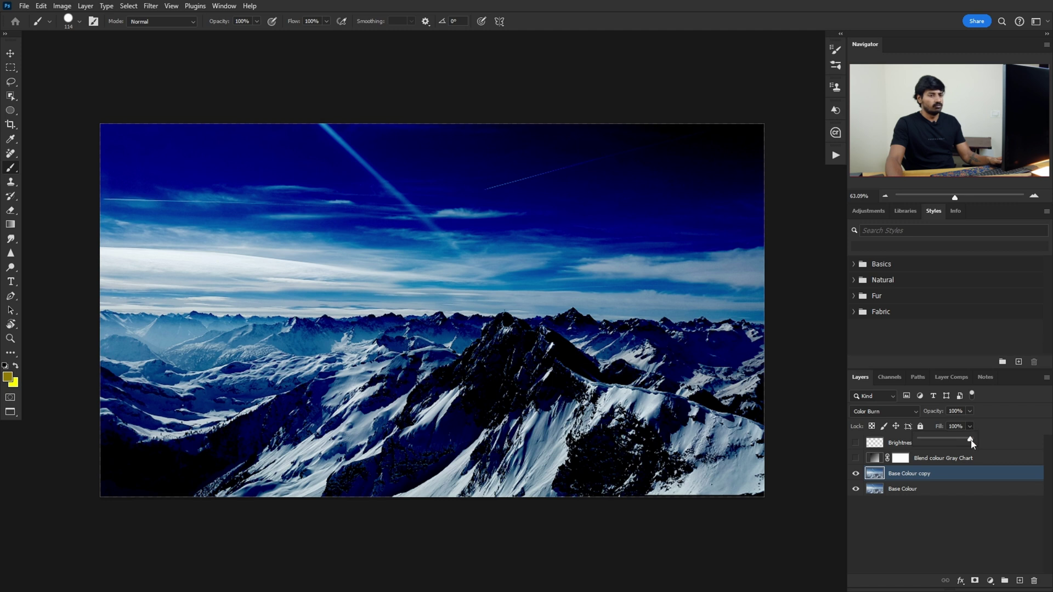
left_click_drag(955, 445, 956, 445)
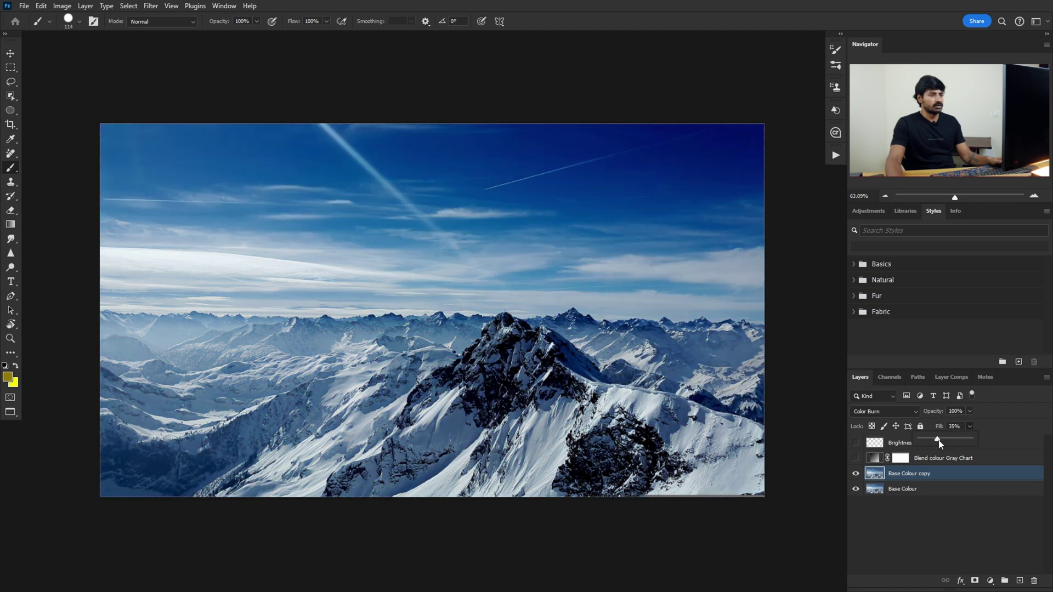
mouse_move(940, 445)
left_mouse_down()
mouse_move(969, 446)
mouse_move(949, 447)
left_mouse_up()
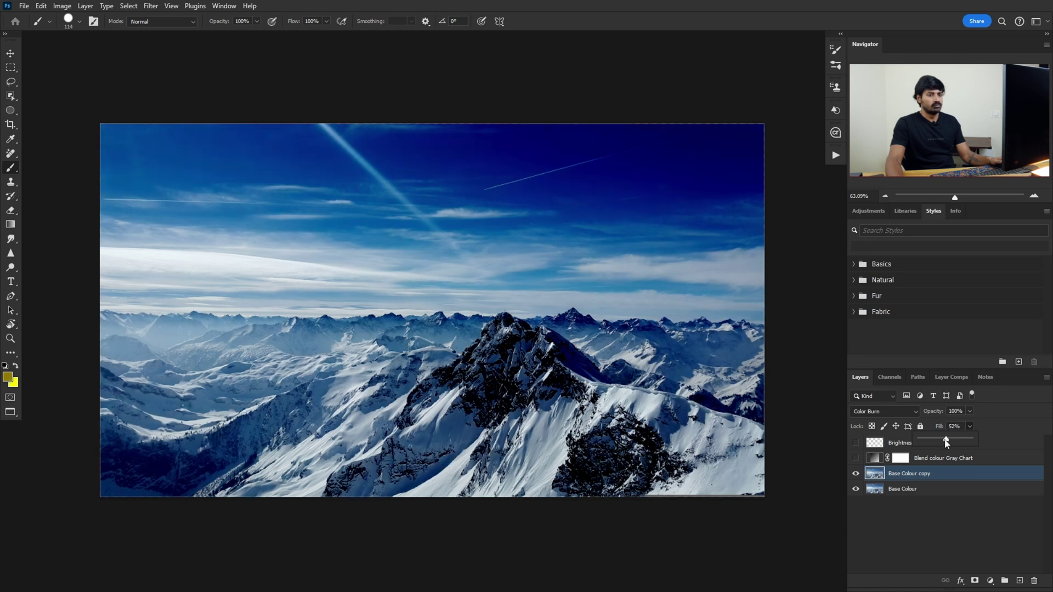
Delete the Base Colour copy and add an orange solid colour fill layer above Base Colour
key("Delete")
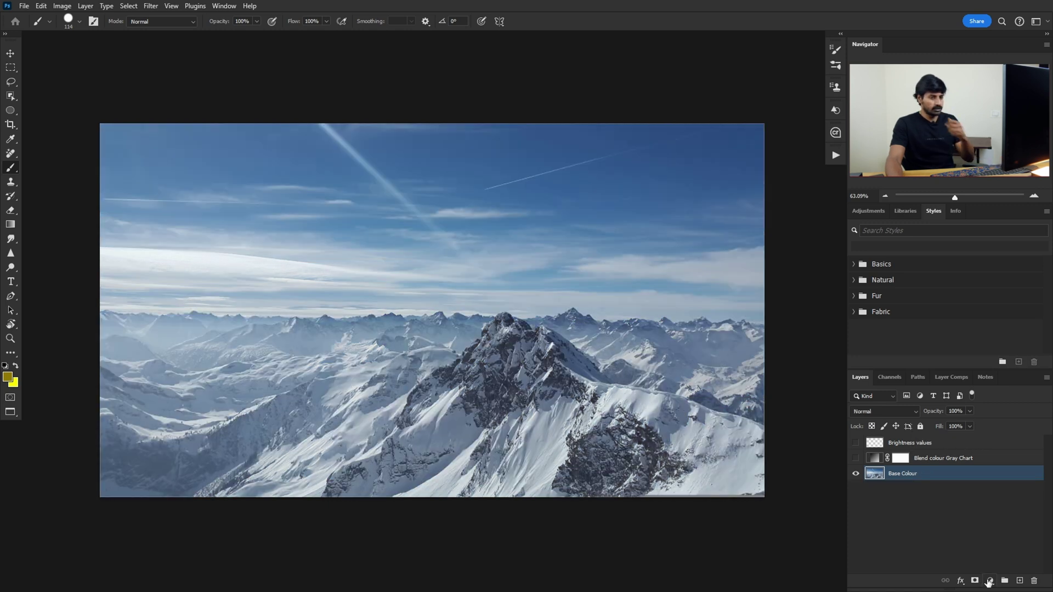
left_click(990, 581)
left_click(989, 389)
type("ffd300")
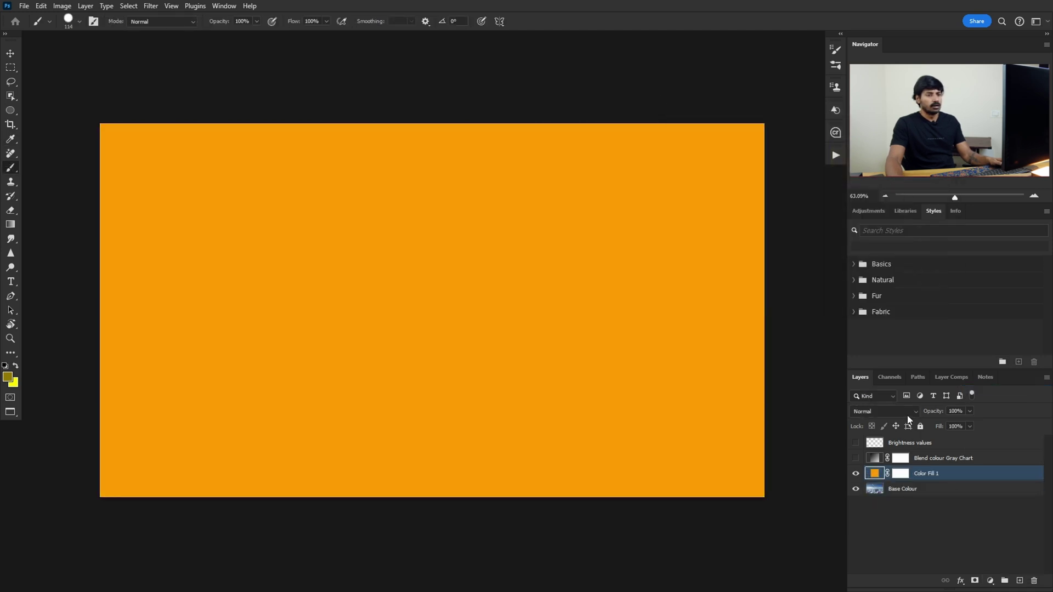
Set the orange fill layer's blend mode to Color Dodge and reduce its opacity to examine the effect
left_click(906, 412)
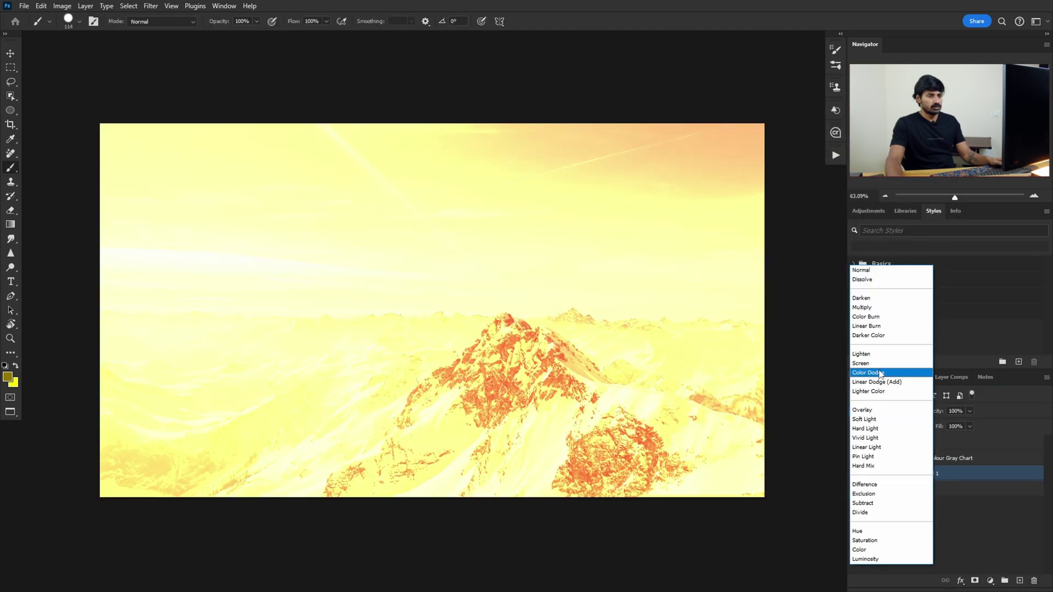
left_click(878, 371)
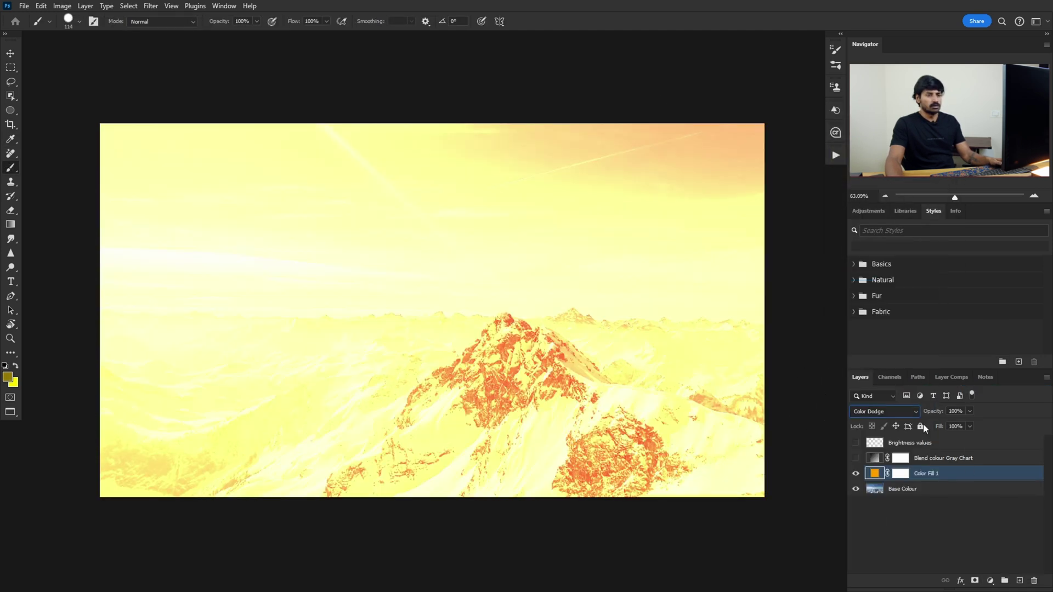
left_click(970, 411)
mouse_move(971, 423)
left_mouse_down()
mouse_move(926, 425)
mouse_move(971, 431)
mouse_move(933, 442)
mouse_move(942, 442)
left_mouse_up()
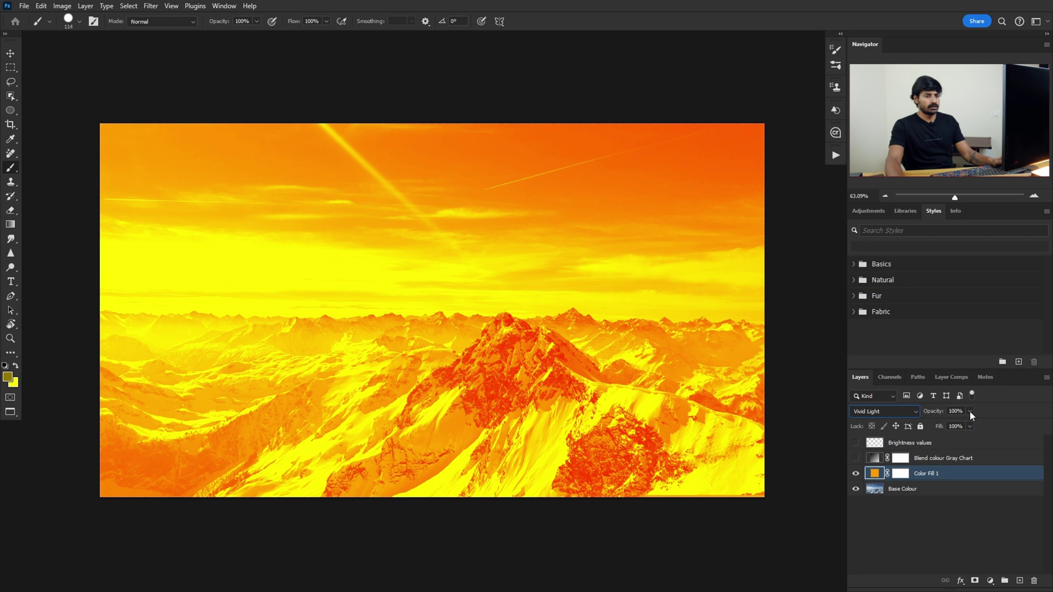
Set the orange fill layer's blend mode to Vivid Light and its Fill to 35%
left_click(970, 426)
left_click_drag(964, 443, 939, 444)
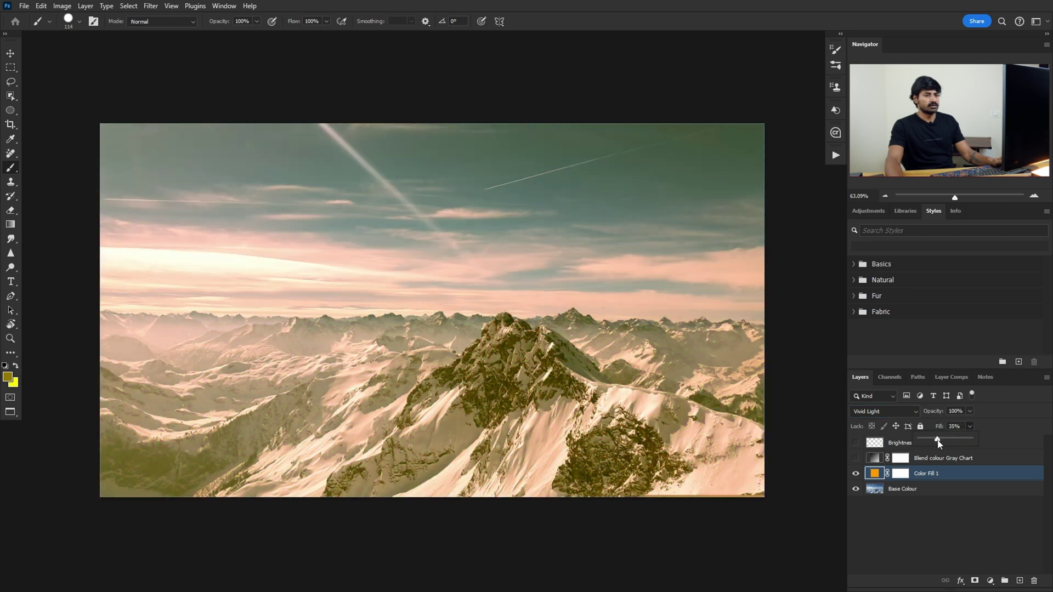